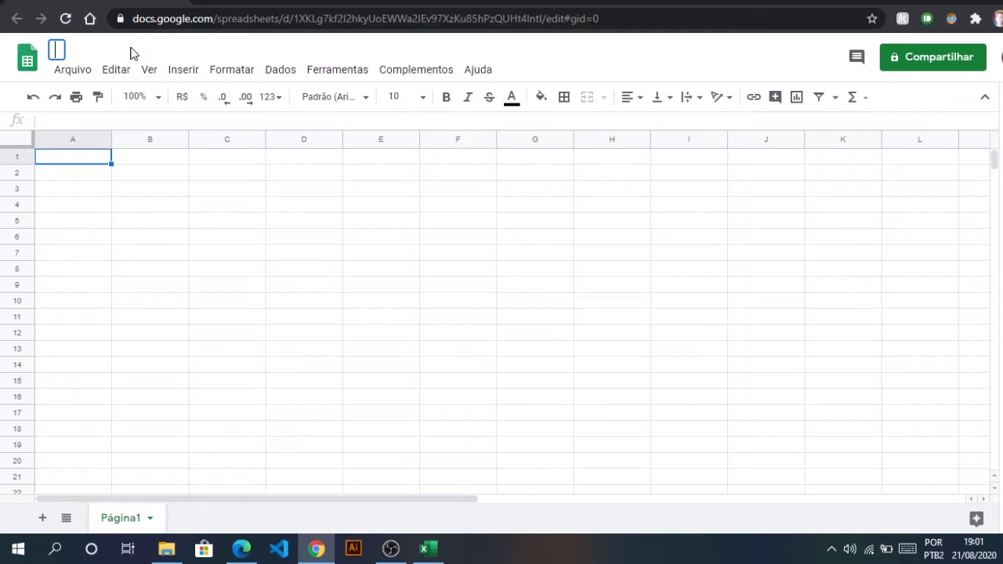
Rename the untitled spreadsheet as AULA 03
text(AULA O)
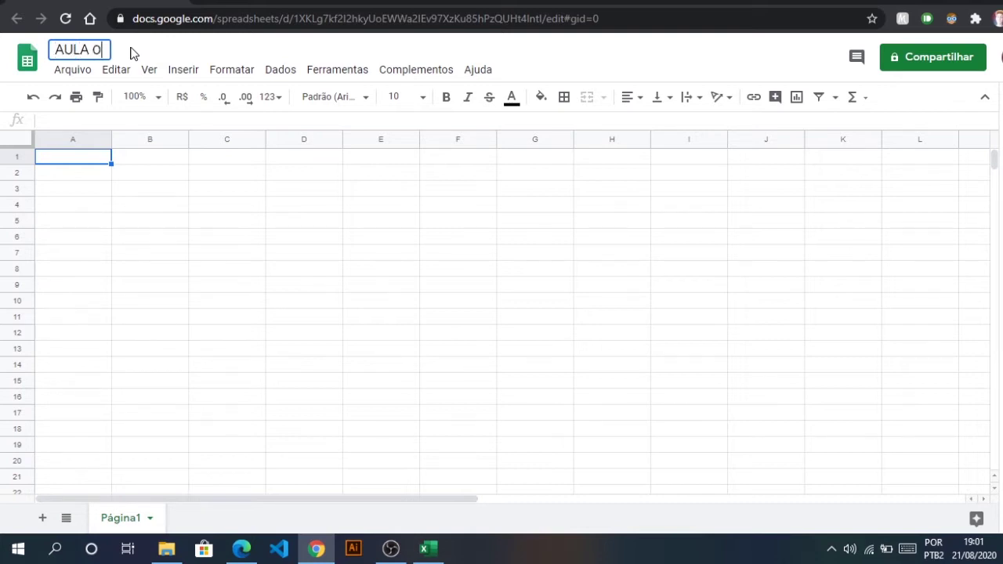
key(BackSpace)
text(03)
key(Return)
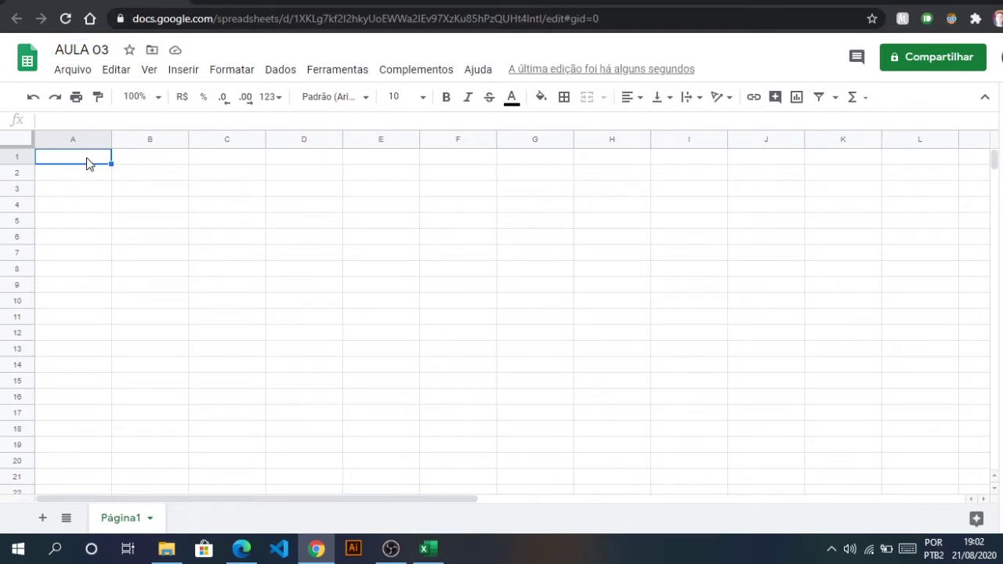
Enter the header VALORES in cell A1 and merge it across A1:B1
text(VALO)
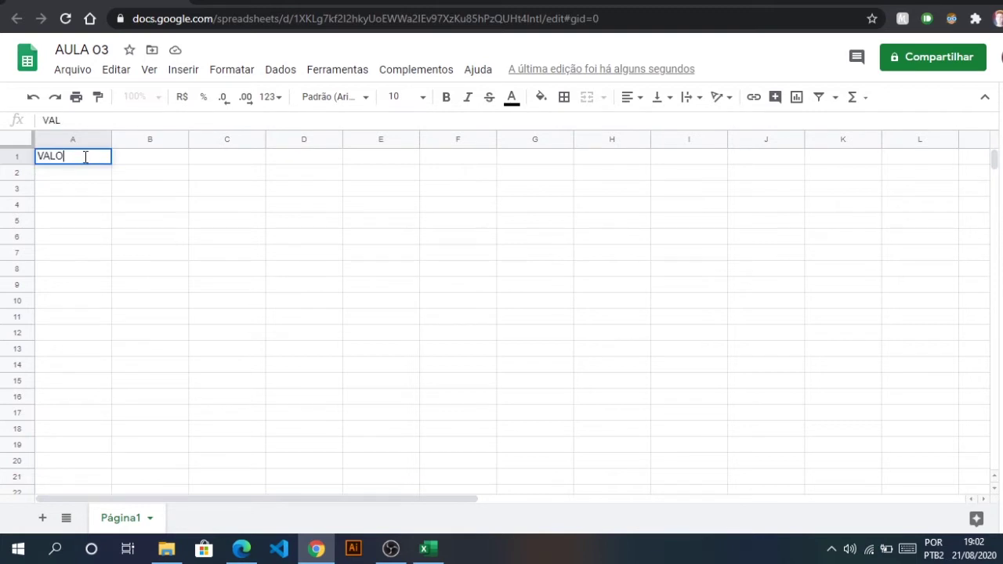
text(RES)
drag(100, 159, 132, 159)
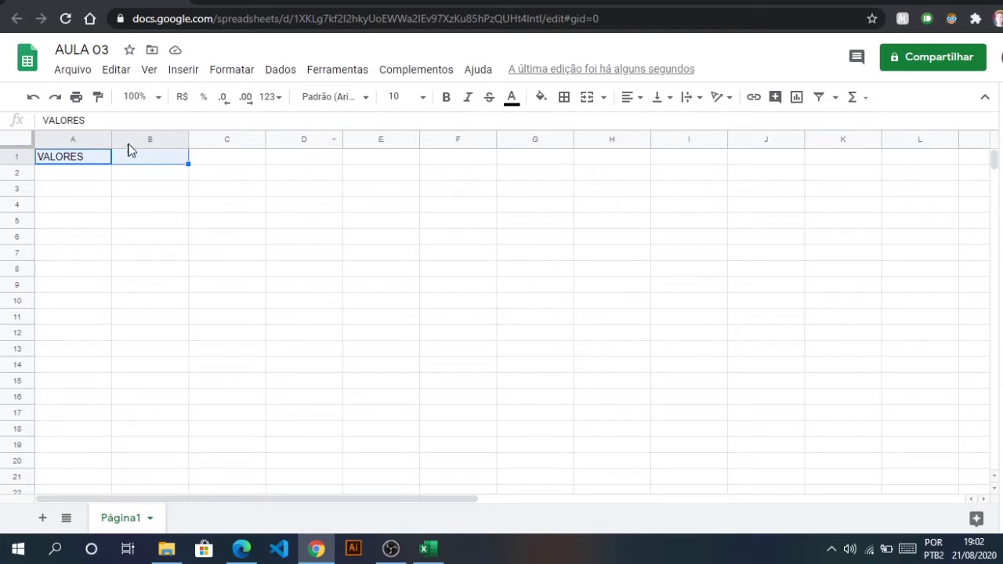
click(587, 98)
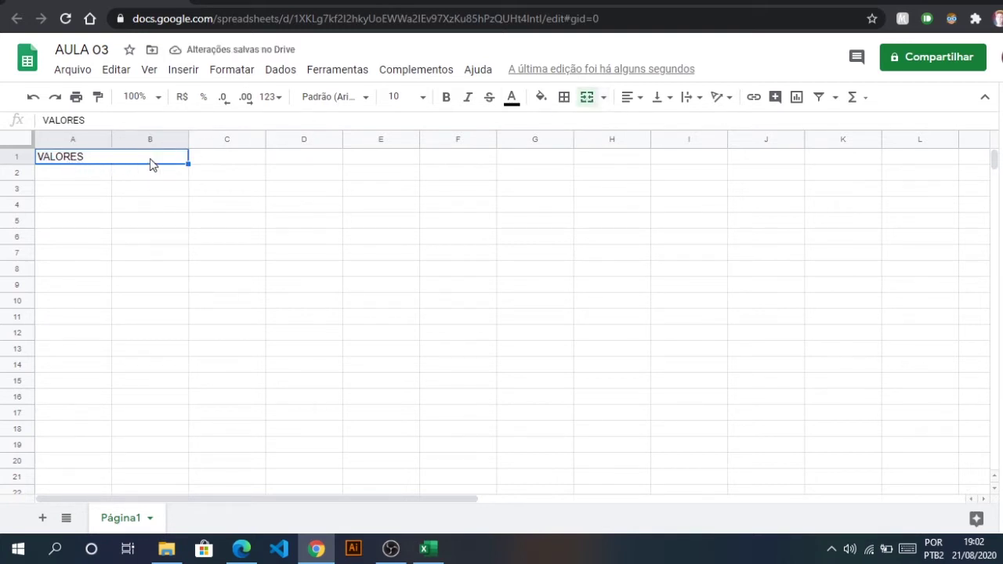
click(245, 172)
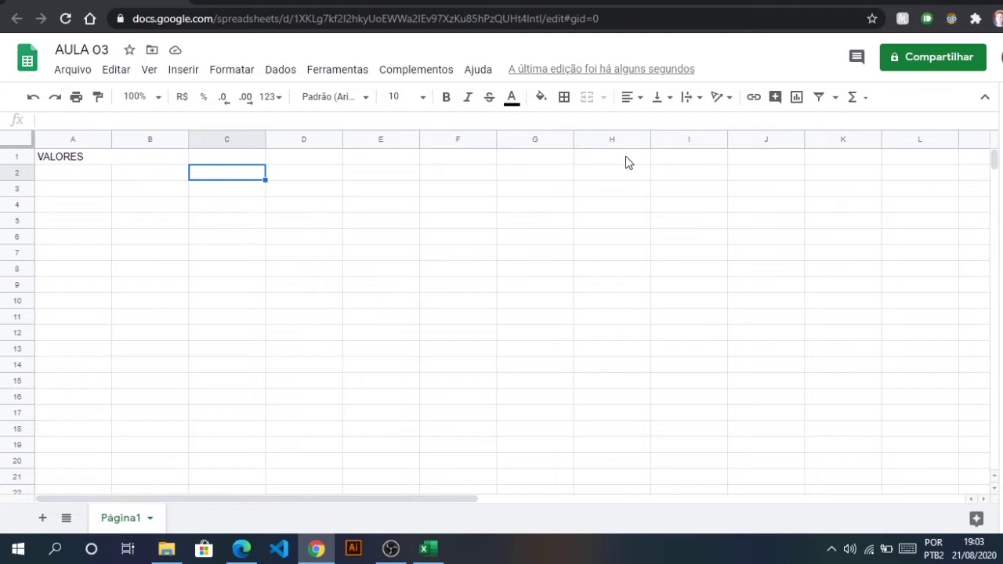
Center the contents of row 1 both horizontally and vertically
click(15, 157)
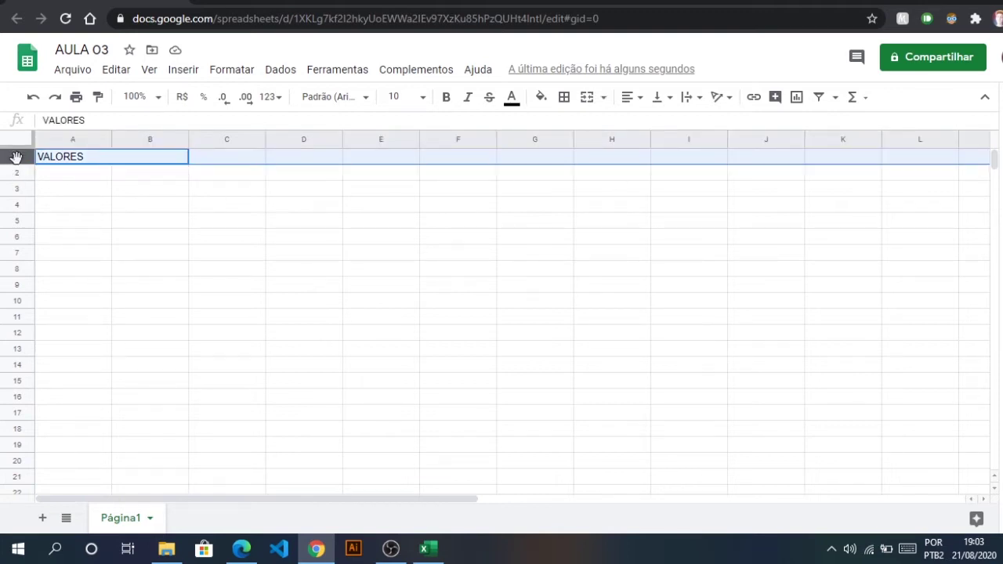
click(640, 102)
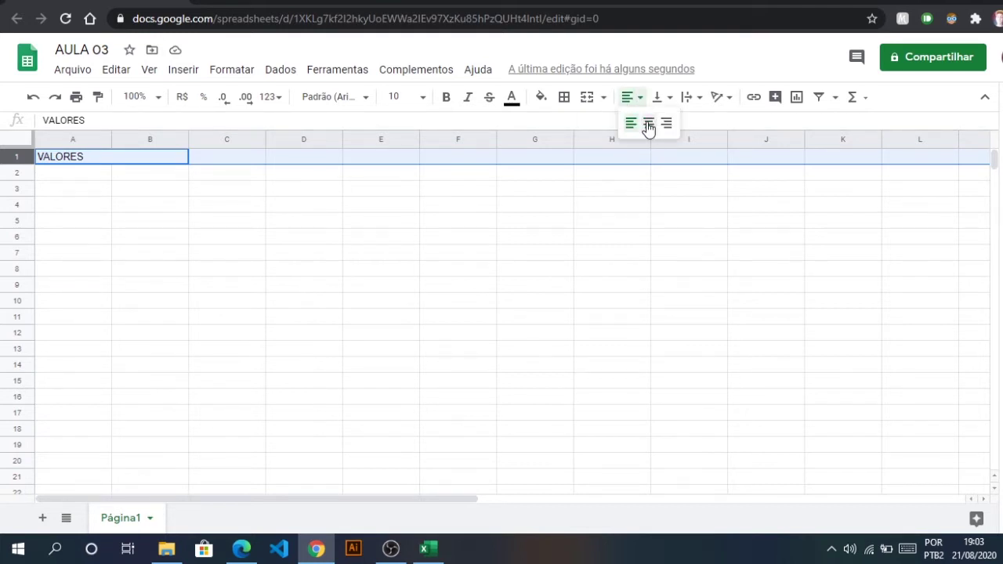
click(650, 124)
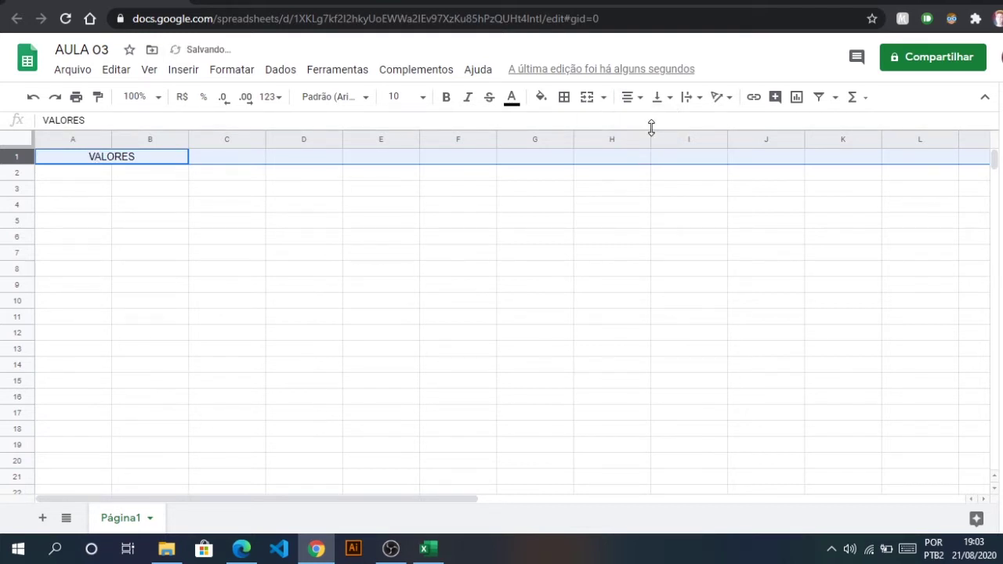
click(670, 102)
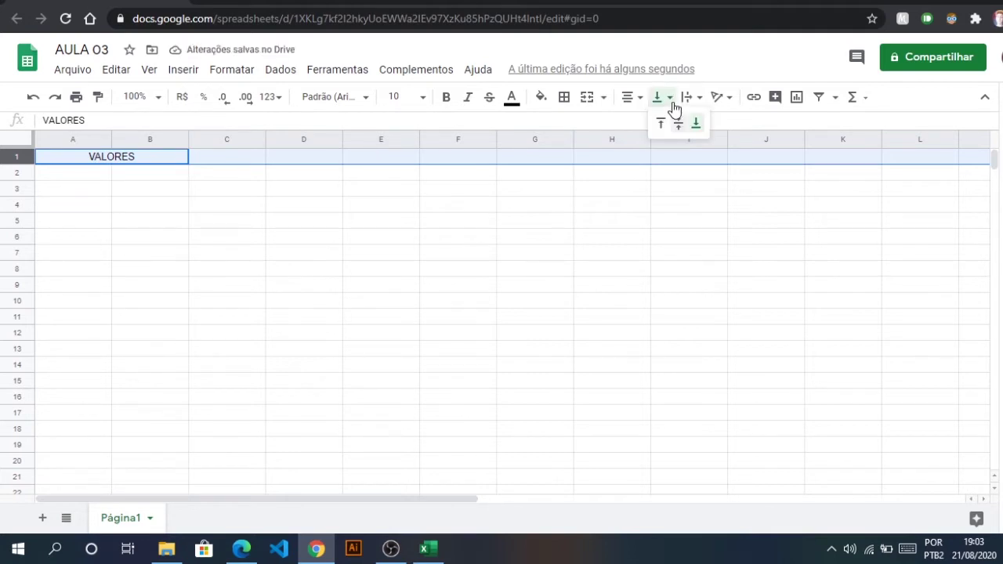
click(678, 123)
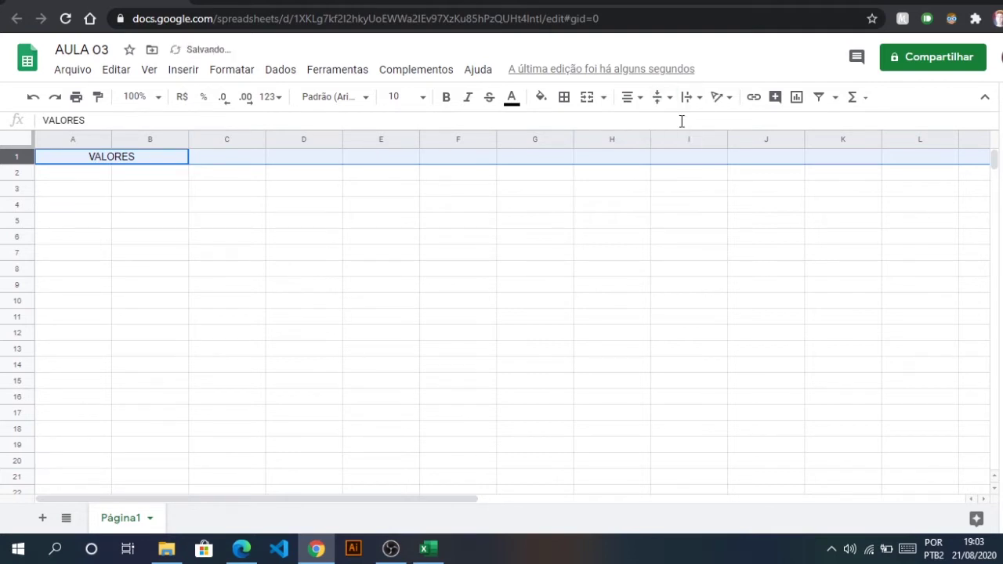
Format header row 1 as bold 12-point text and make the row taller
click(452, 103)
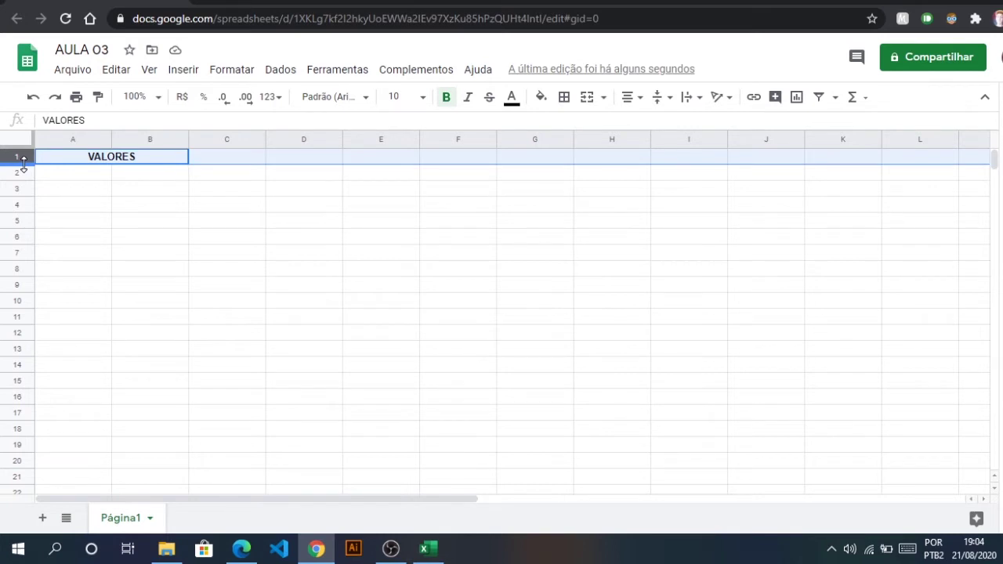
drag(24, 164, 24, 174)
click(423, 99)
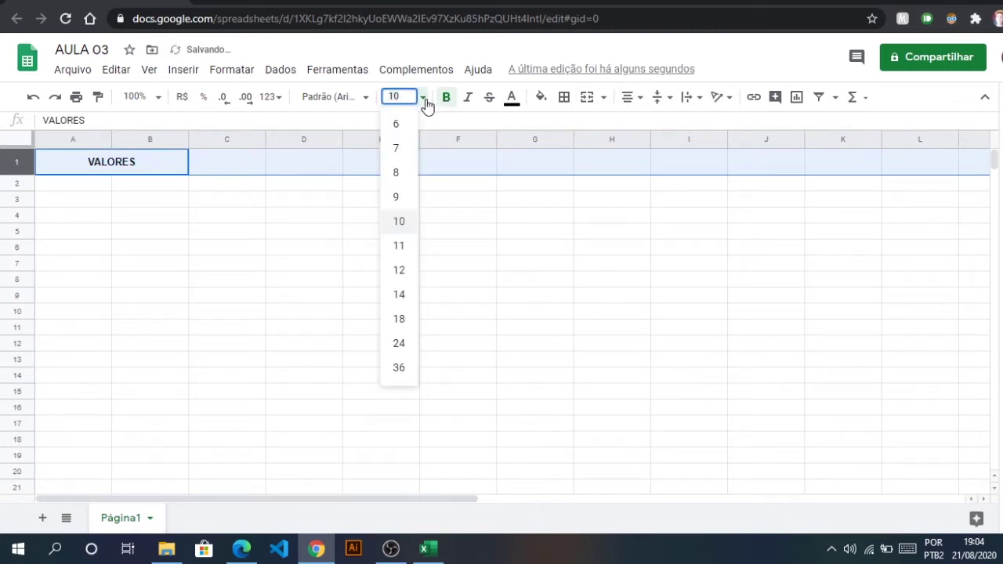
click(415, 269)
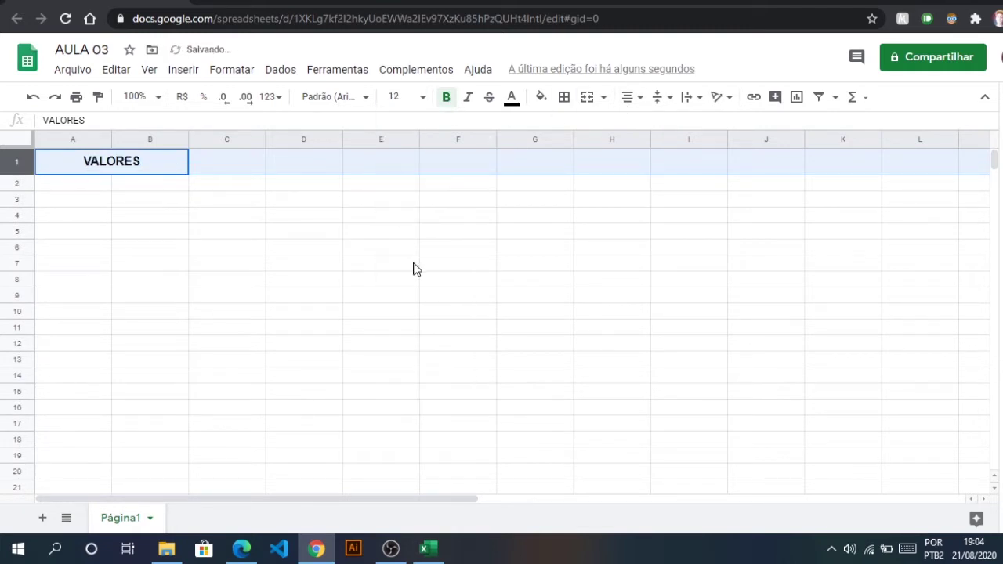
Enter the numbers 1, 2 and 3 in cells A2 to A4
click(89, 187)
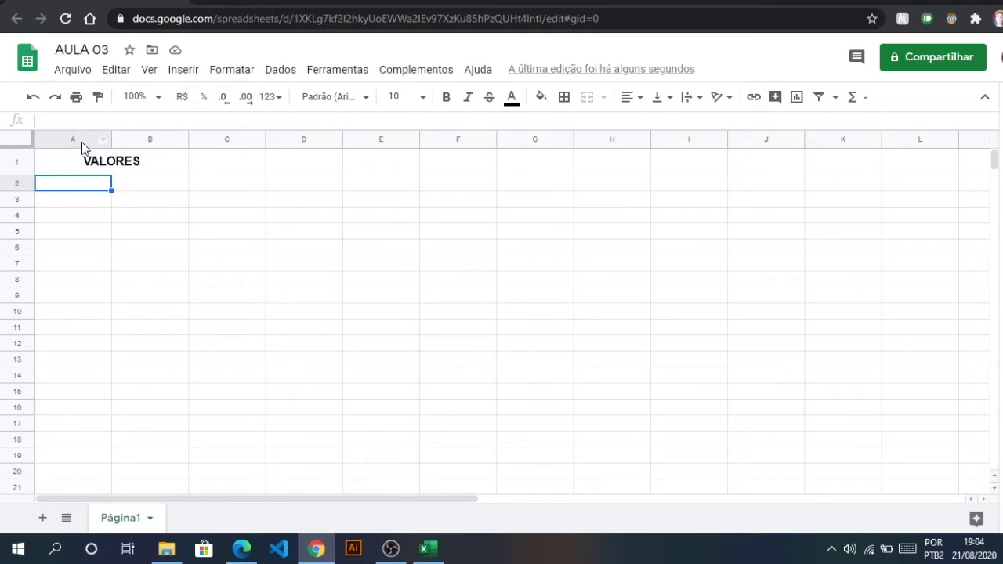
text(1)
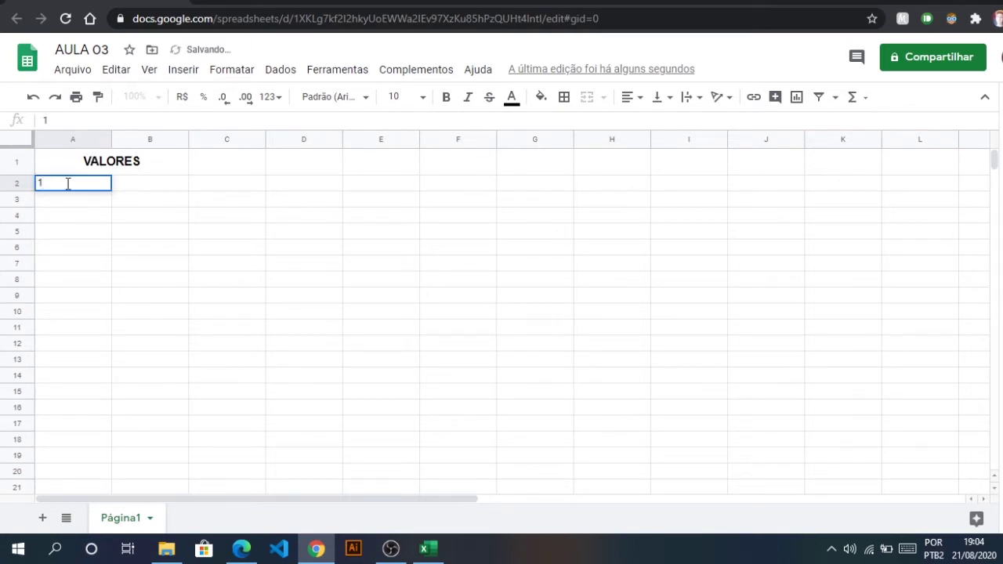
key(Return)
text(2)
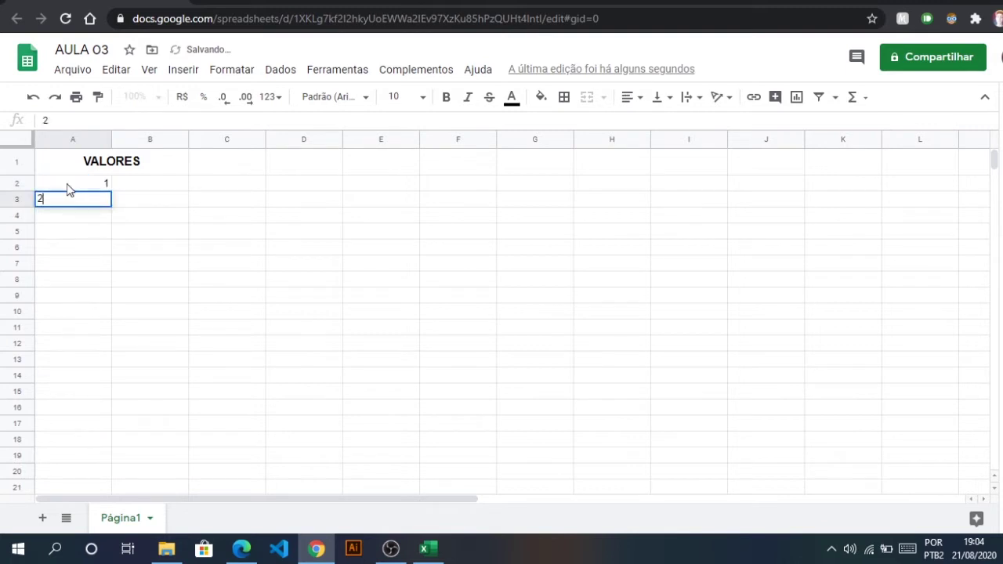
key(Return)
text(3)
key(Return)
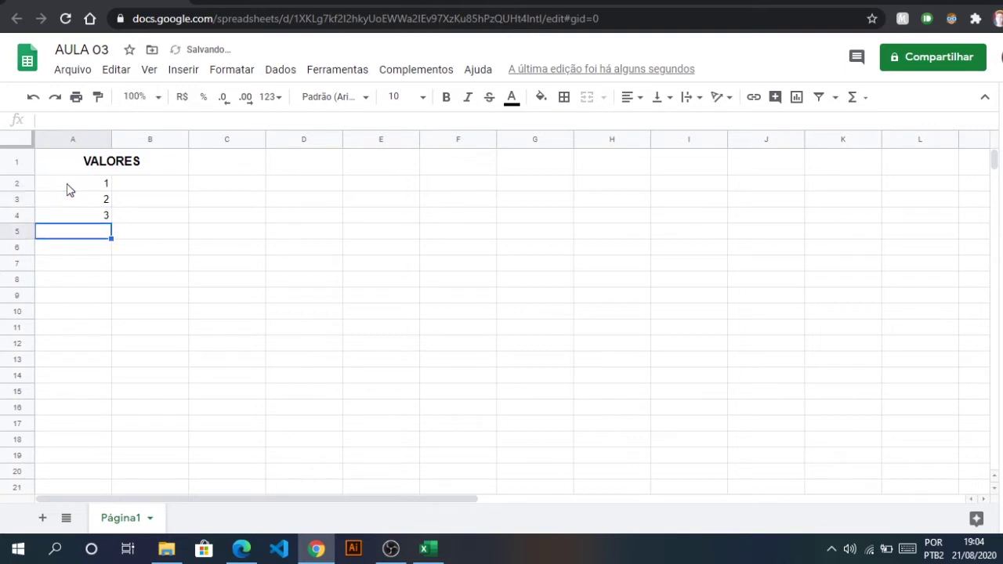
Extend the number series in A2:A4 down to 15 in cell A16
click(92, 186)
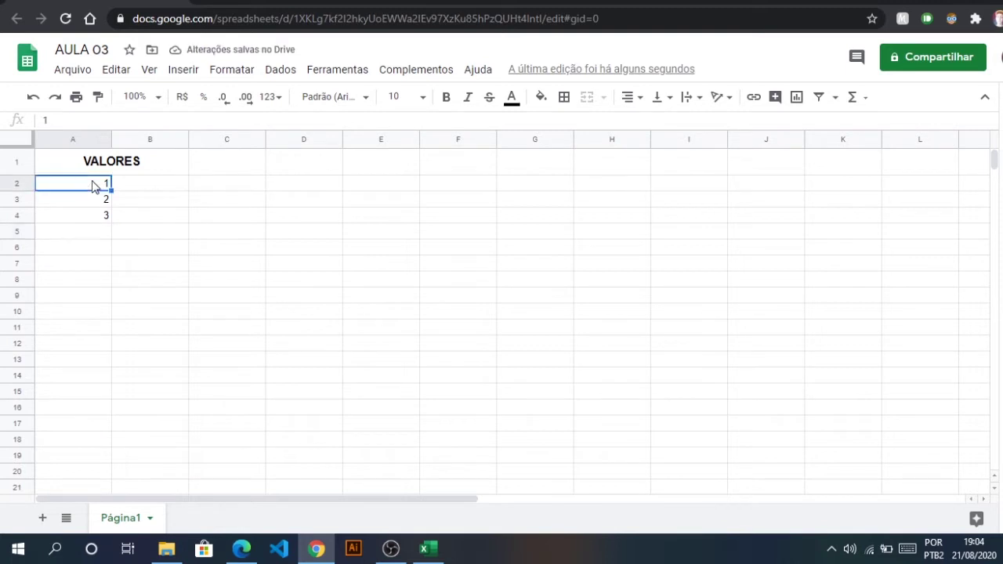
drag(93, 186, 86, 212)
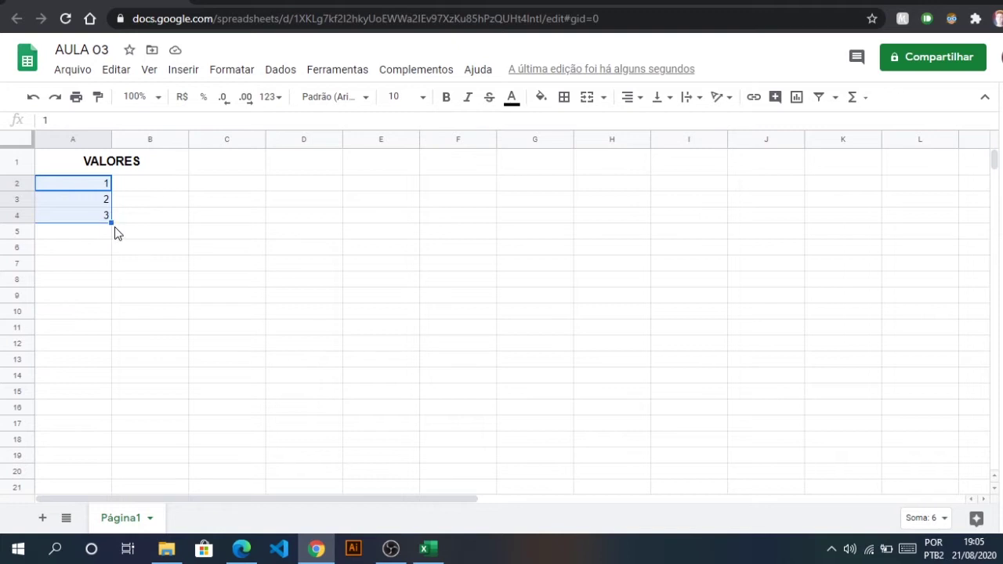
drag(111, 223, 97, 397)
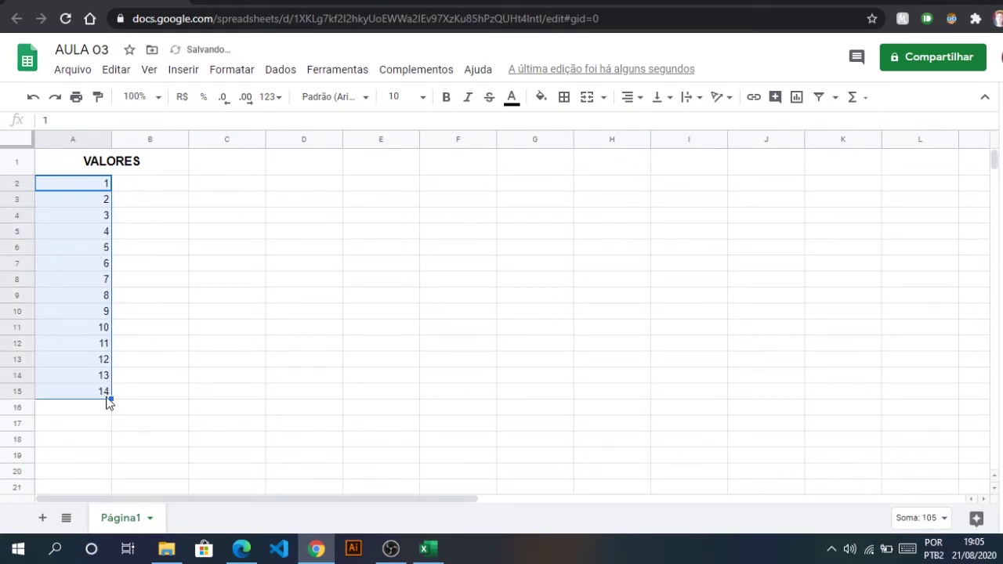
drag(111, 399, 117, 416)
Go down column A cell by cell to check the filled number series
click(94, 203)
key(Down)
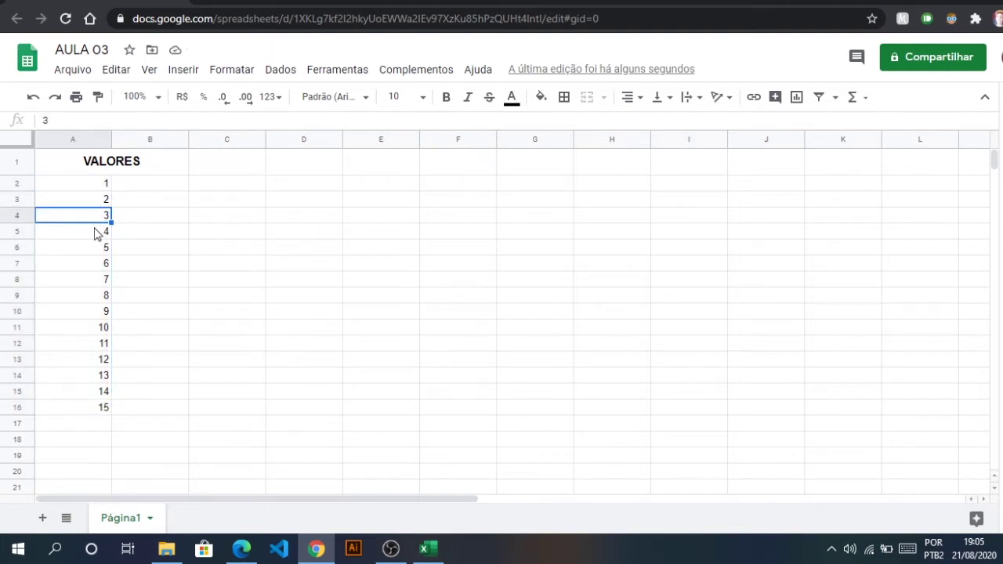
key(Down)
key(Down)
key(Down)
key(Down)
key(Down)
key(Down)
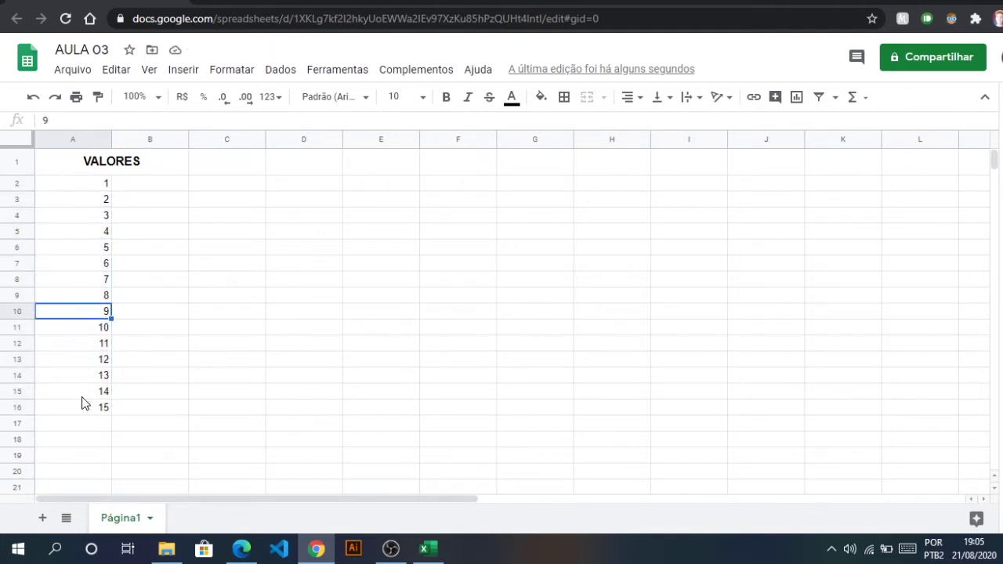
Enter 2, 4 and 6 in cells B2 to B4 and extend the series down to 30 in B16
click(168, 188)
text(2)
key(Return)
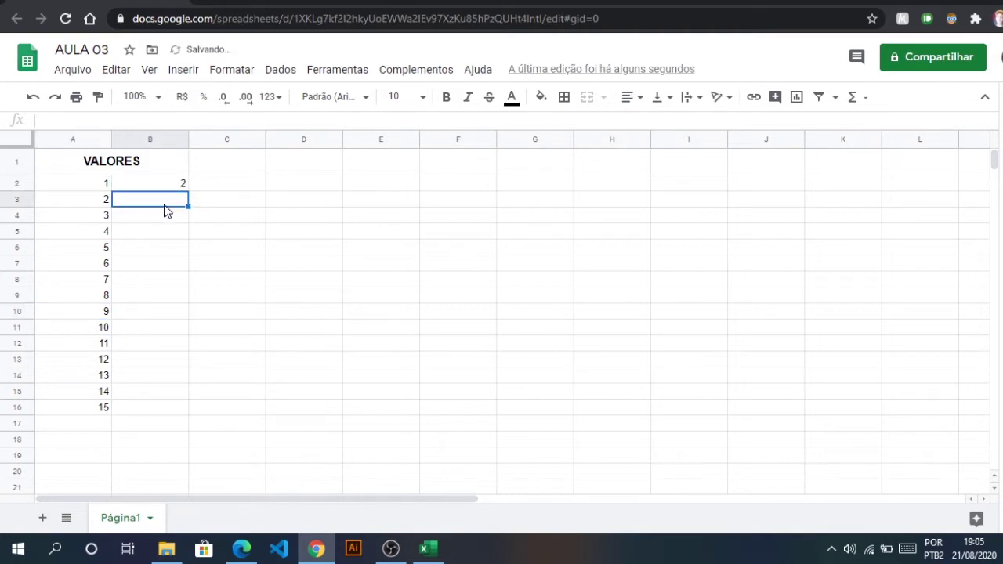
text(4)
key(Return)
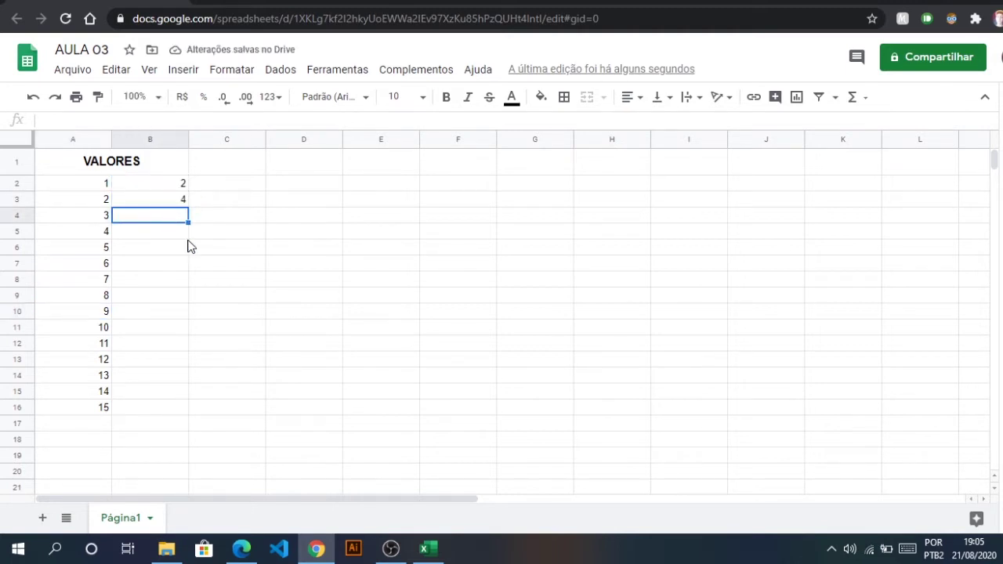
text(6)
click(229, 240)
drag(169, 183, 185, 415)
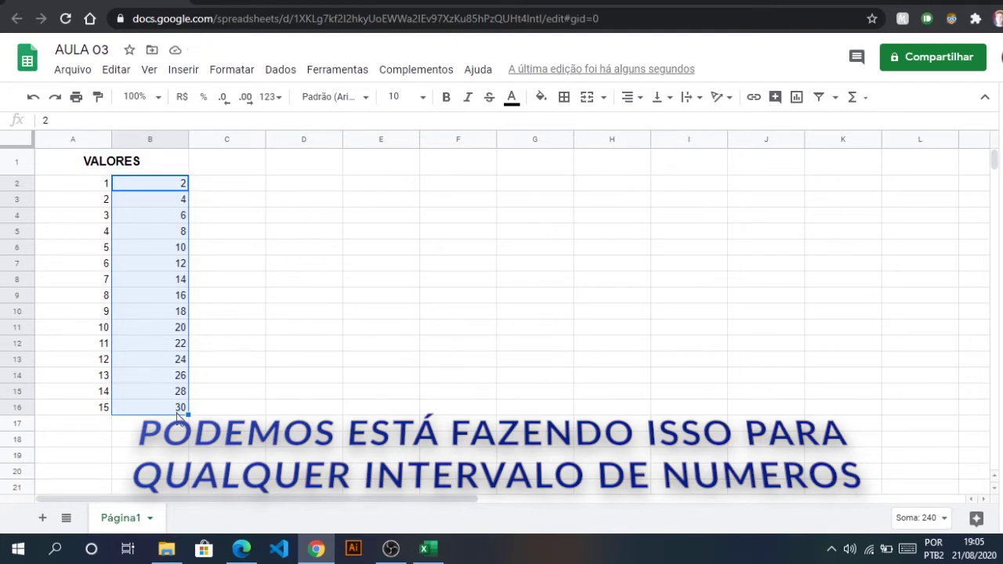
Fill the merged VALORES header cell with a light cornflower blue background
click(159, 170)
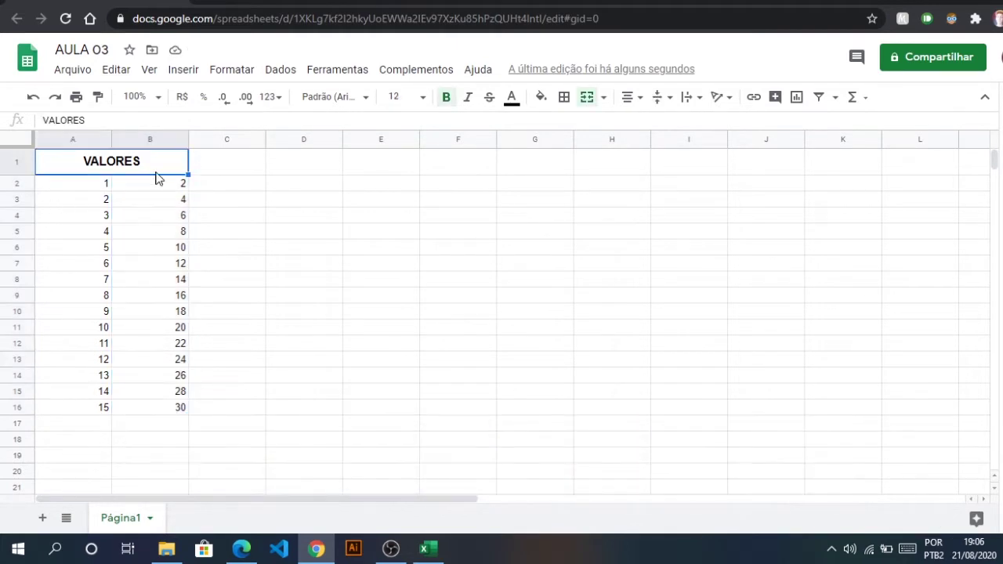
click(542, 99)
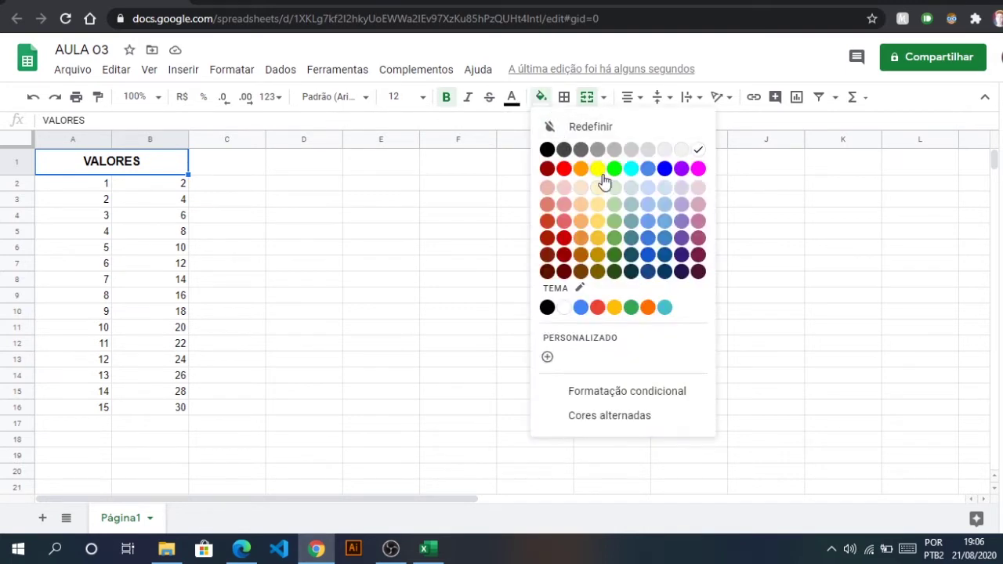
click(647, 208)
click(303, 247)
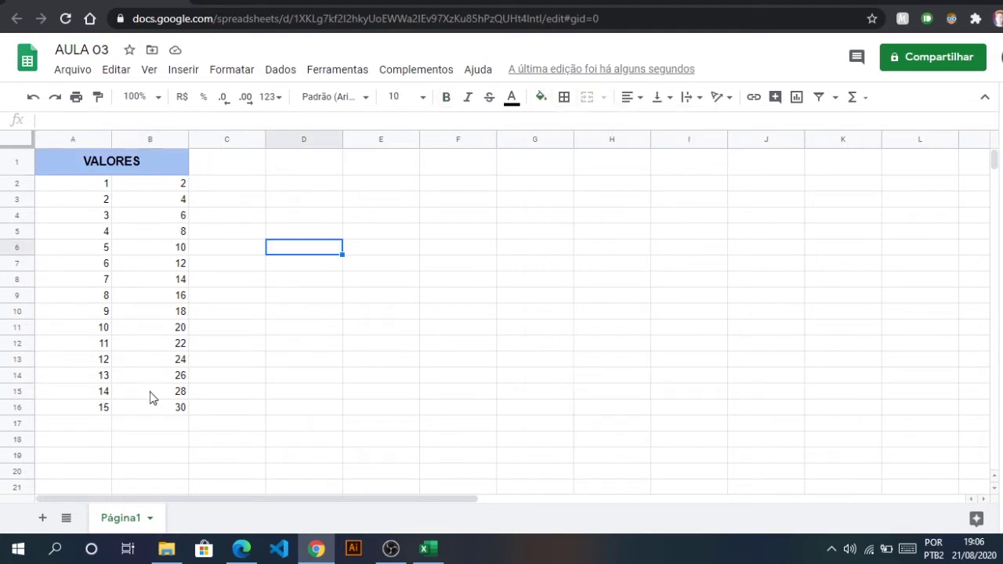
Enter the header SOMA in cell C1, beside the VALORES header
click(78, 188)
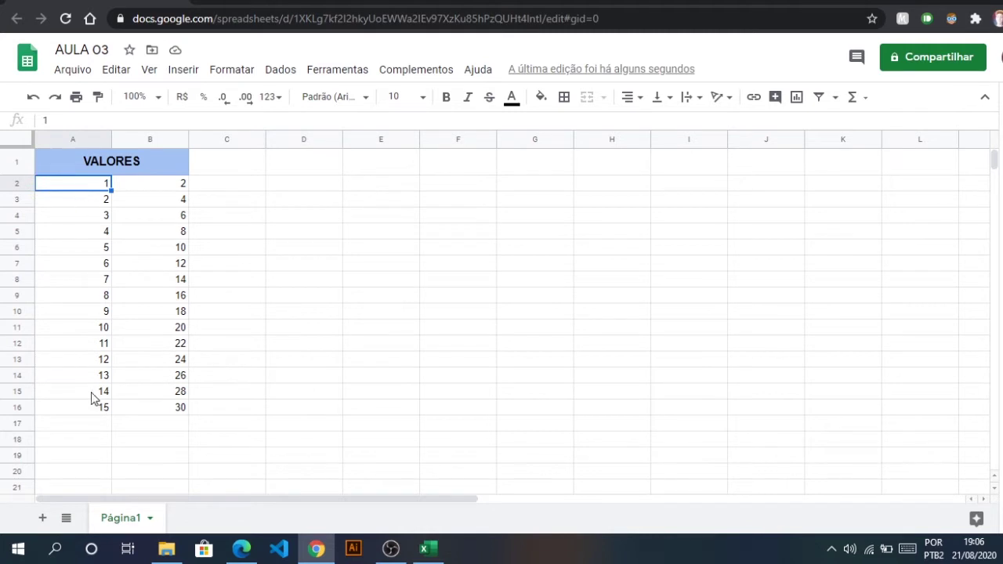
click(227, 172)
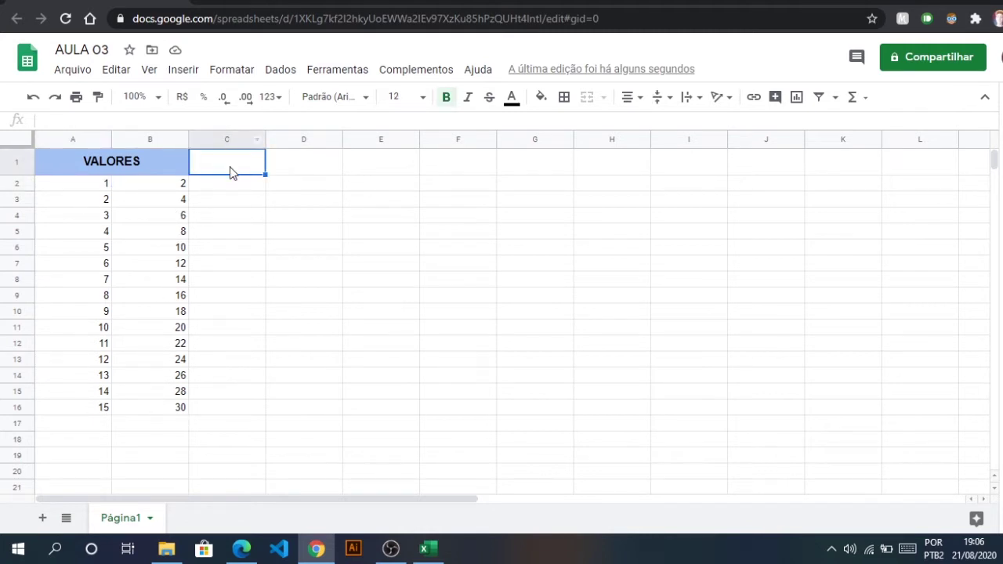
text(SOMA)
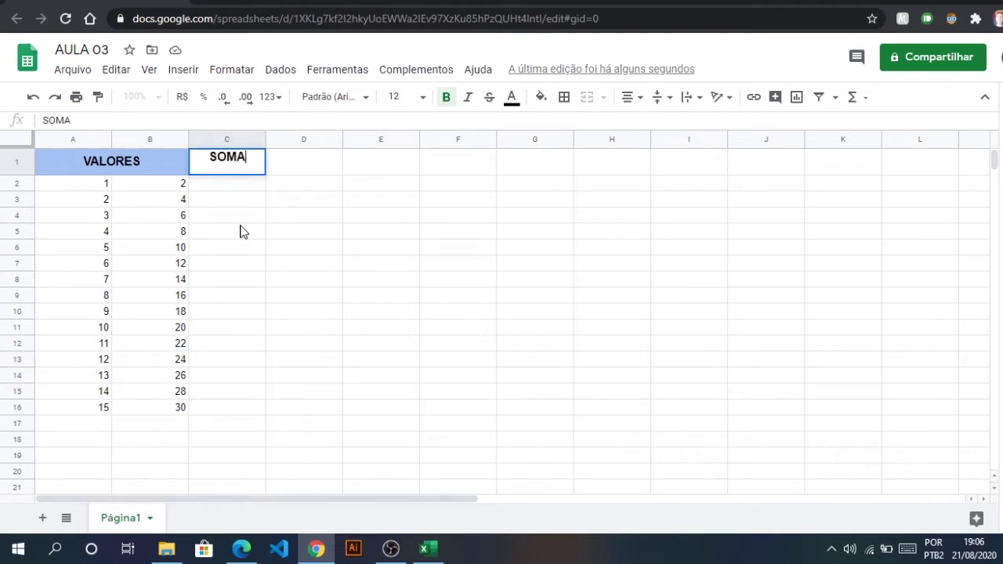
click(240, 230)
Give the SOMA header cell a darker cornflower blue fill and white text
click(226, 170)
click(541, 96)
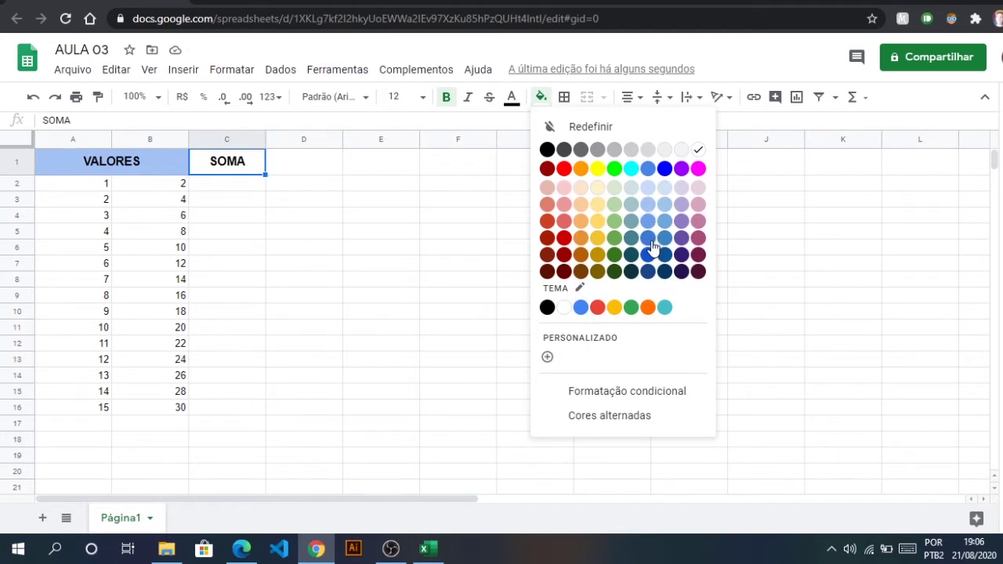
click(650, 239)
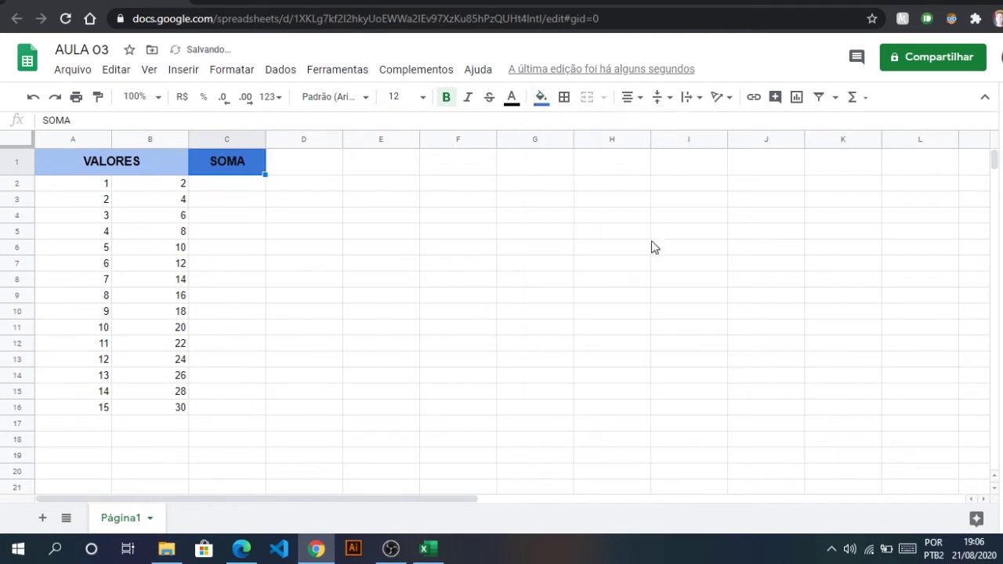
click(512, 98)
click(668, 149)
click(490, 184)
Enter the formula =A2+B2 in cell C2 to add the first pair of values
click(218, 188)
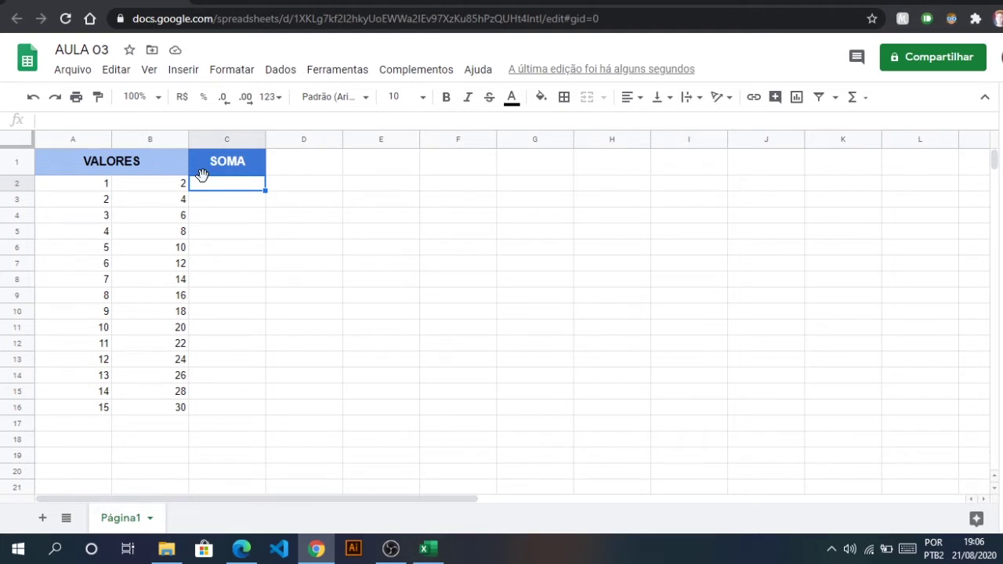
text(=)
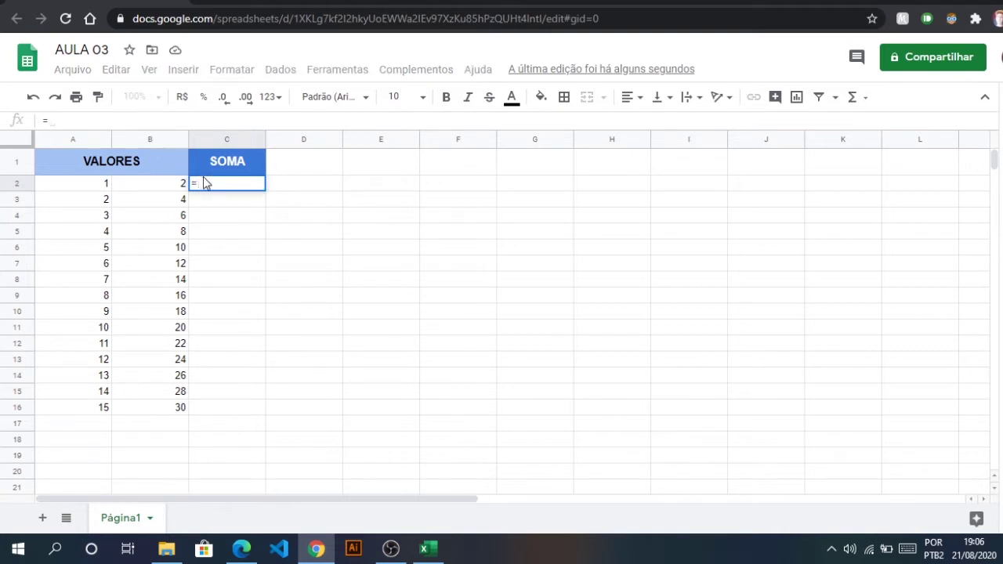
click(91, 188)
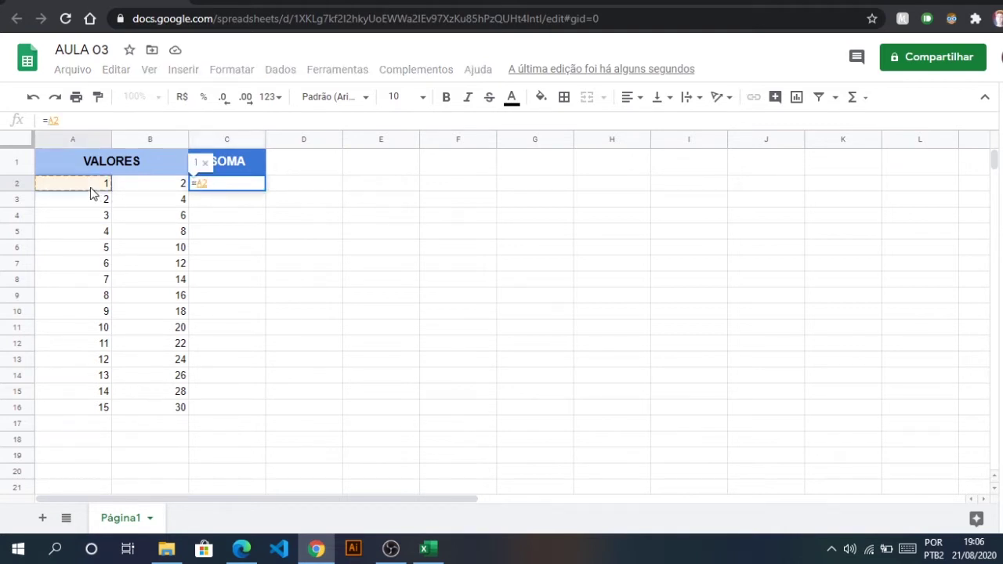
text(+)
click(143, 187)
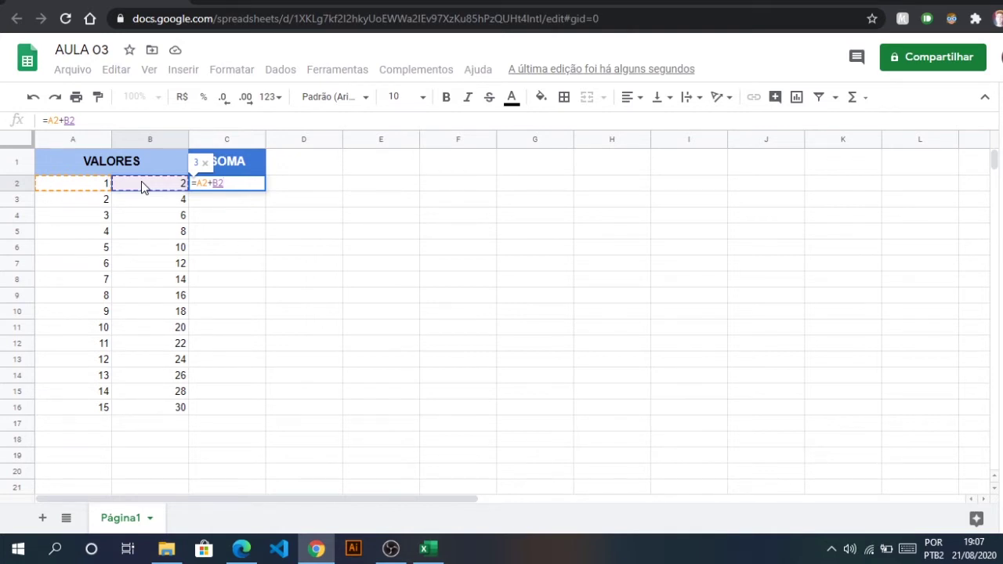
key(Return)
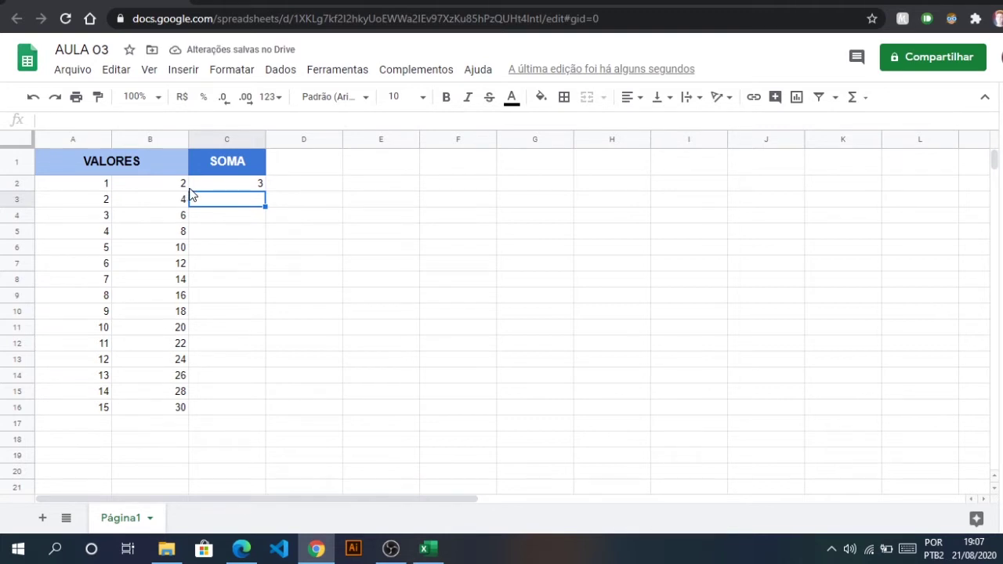
Enter the formula =A3+B3 in cell C3 to add the second pair of values
text(=)
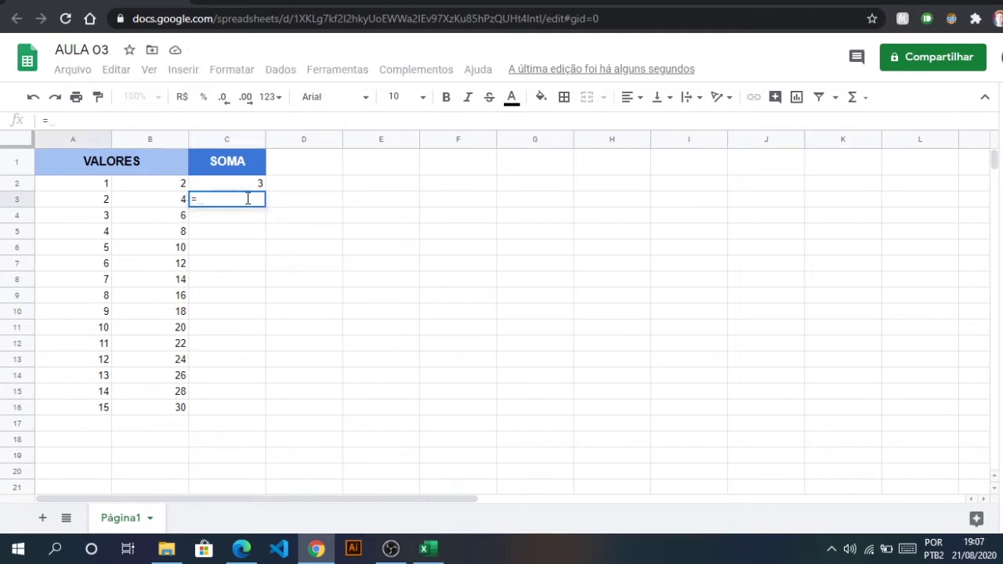
click(78, 203)
text(+)
click(163, 202)
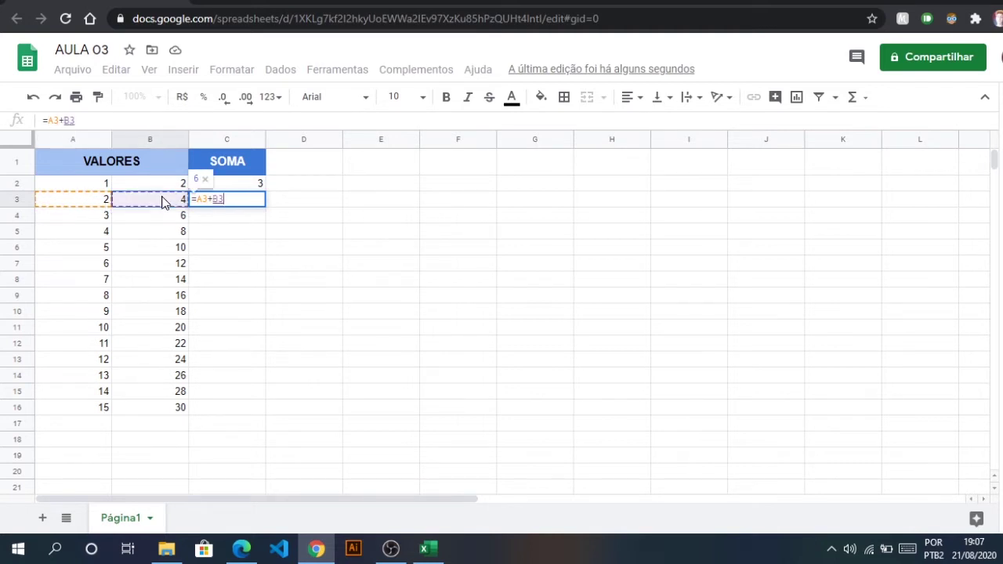
key(Return)
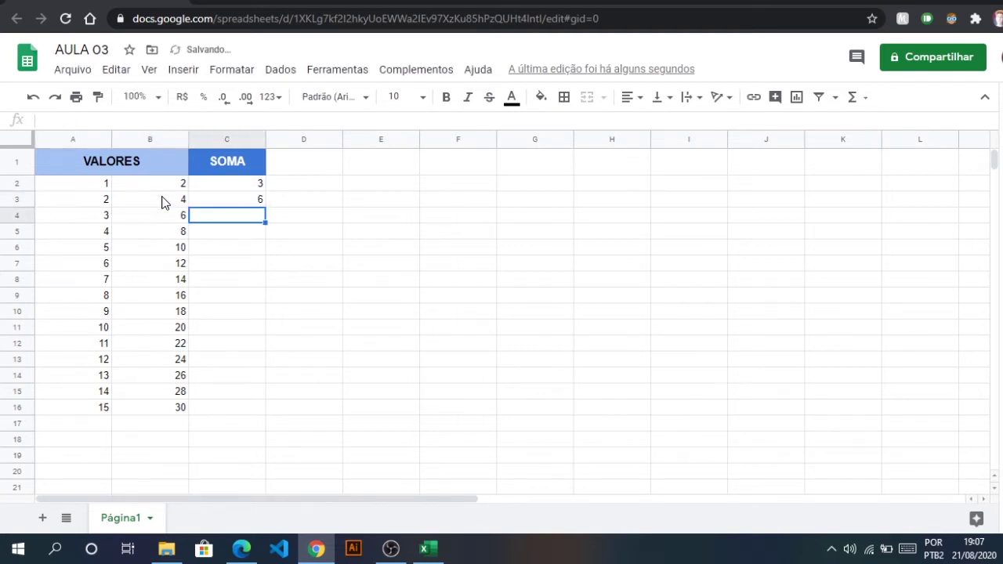
Fill the addition formula from C3 down through C16 to complete the SOMA column
click(239, 186)
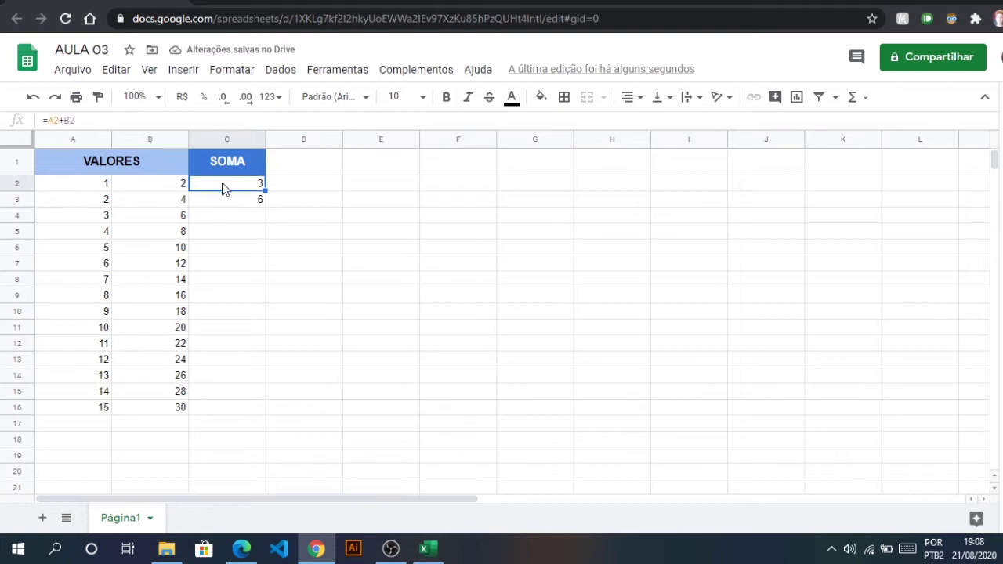
click(240, 202)
click(242, 188)
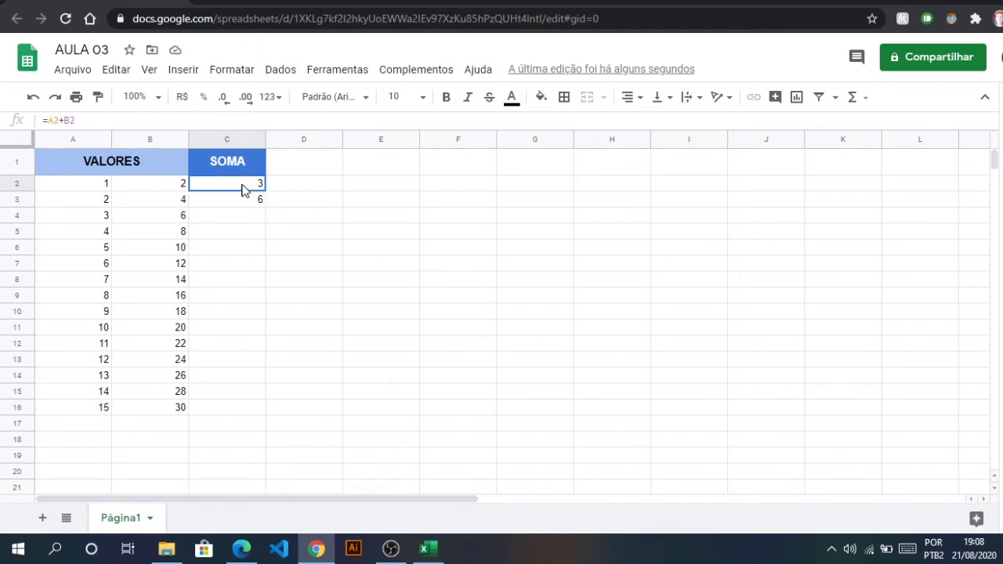
click(217, 200)
click(227, 232)
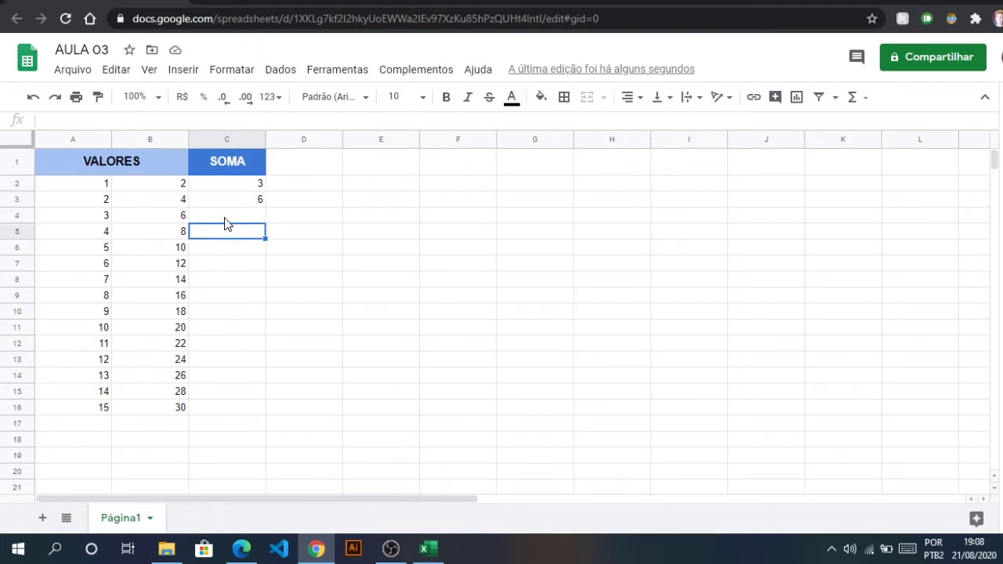
click(234, 188)
drag(236, 188, 239, 201)
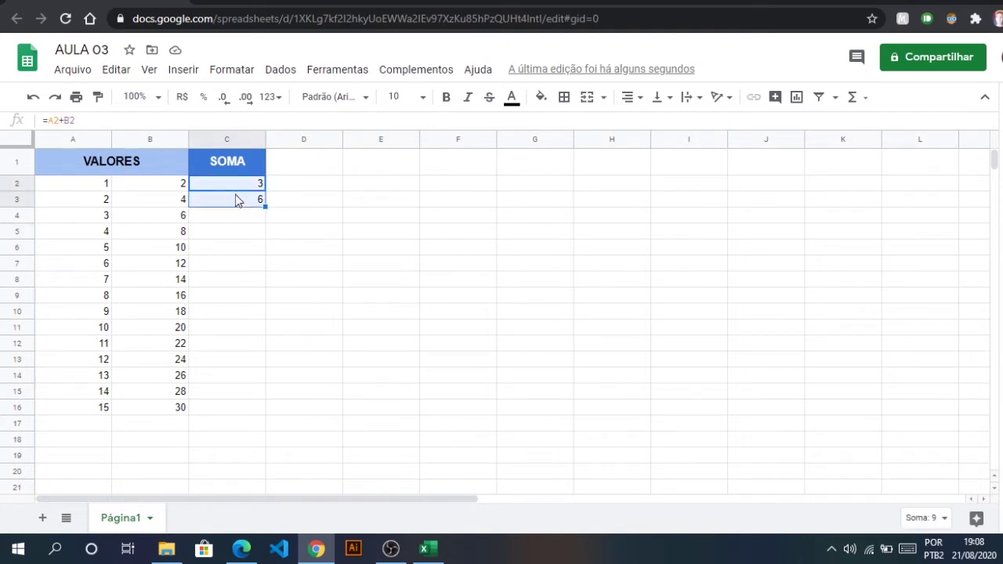
click(238, 199)
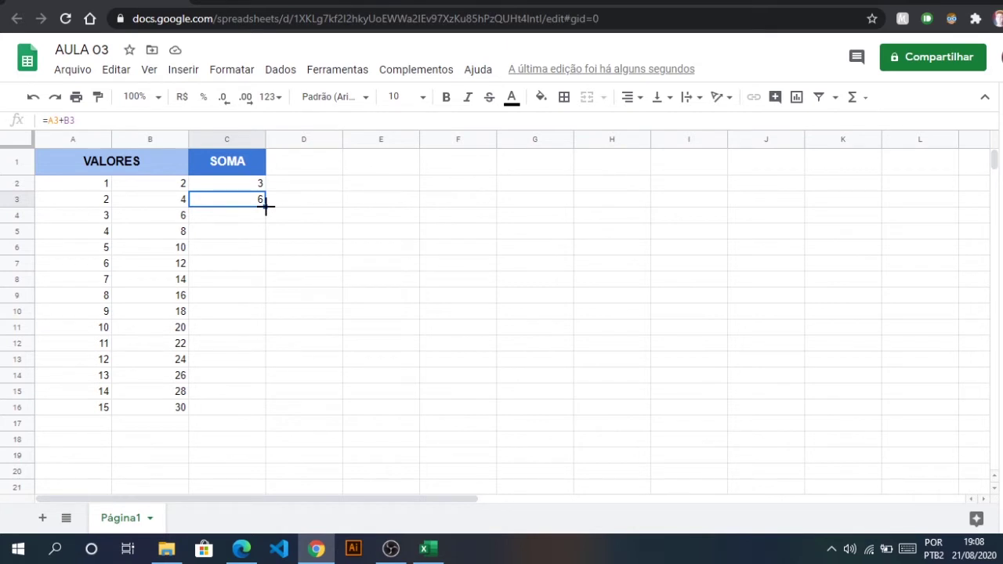
drag(265, 206, 267, 409)
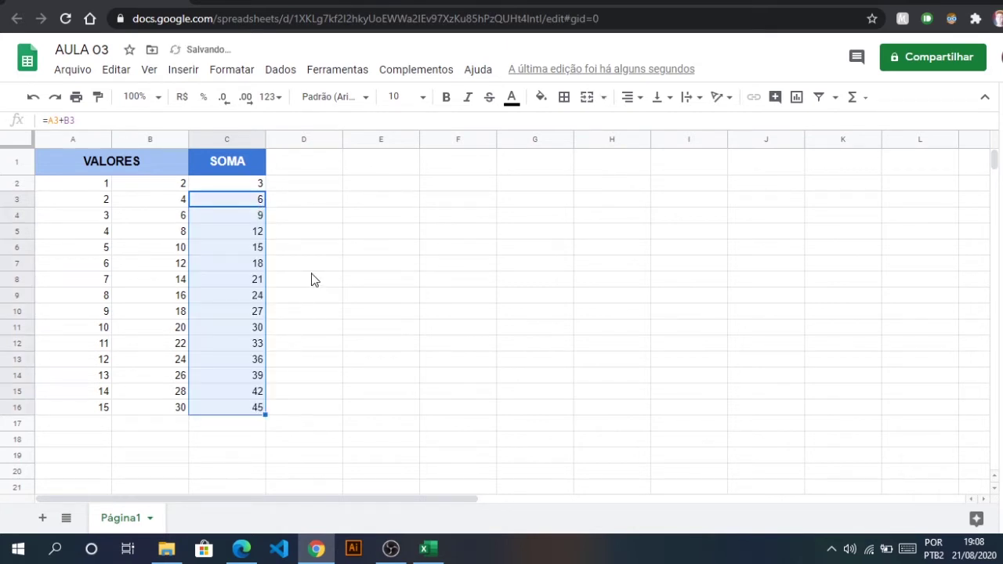
Enter 1 in D2, repeat it in D3, and fill the repeated value down to D15
click(321, 202)
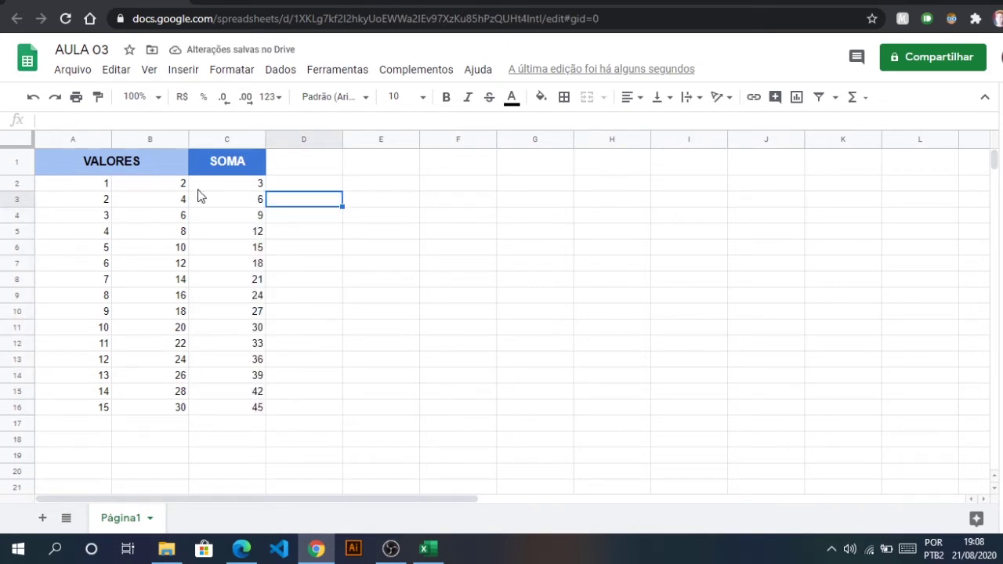
click(314, 183)
click(321, 201)
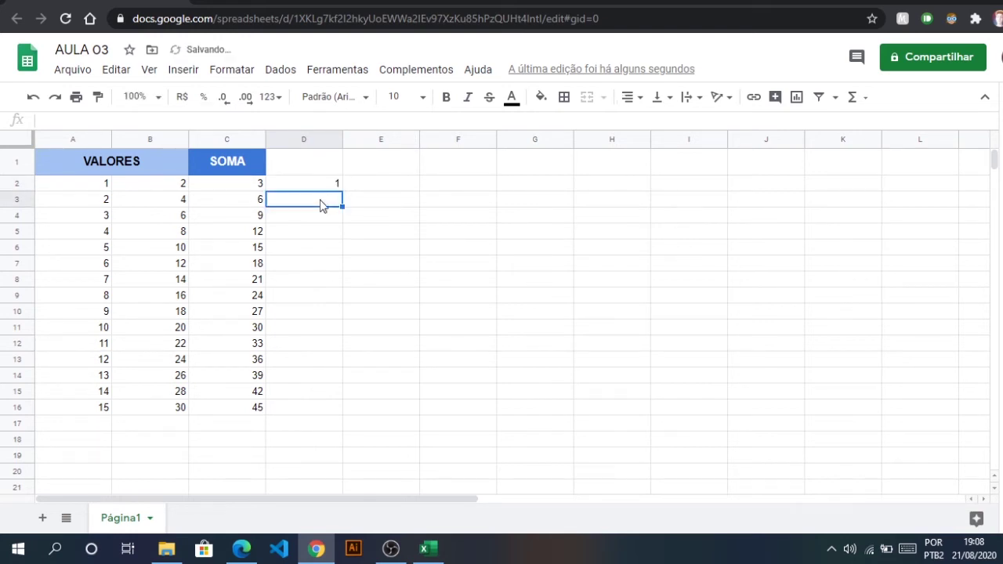
key(ctrl+d)
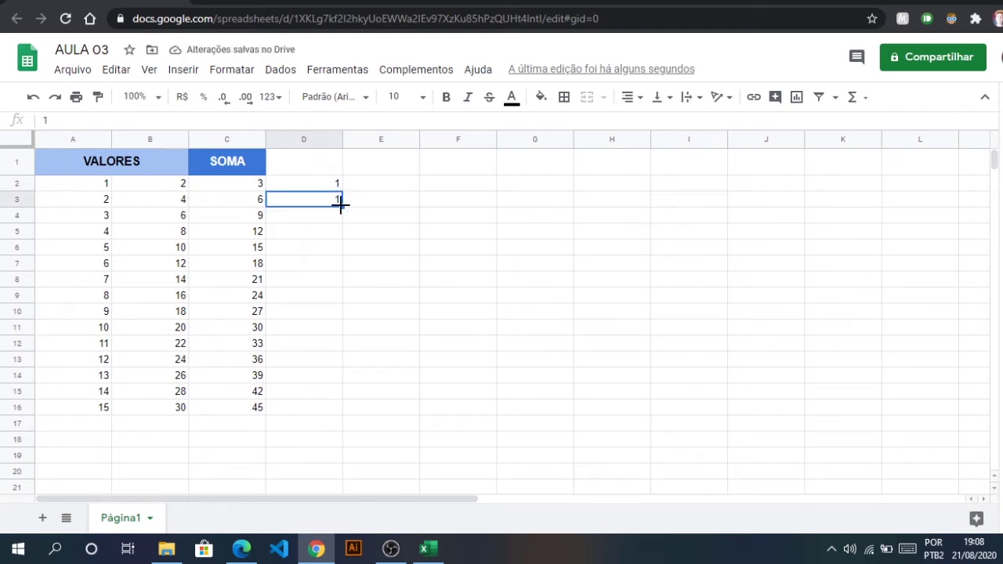
click(328, 187)
shift+click(327, 202)
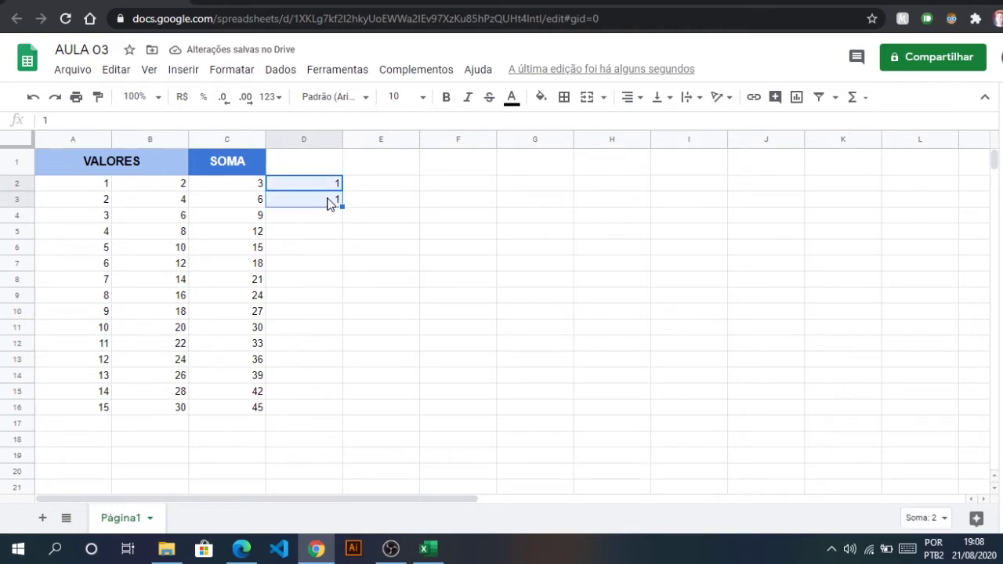
drag(343, 206, 339, 357)
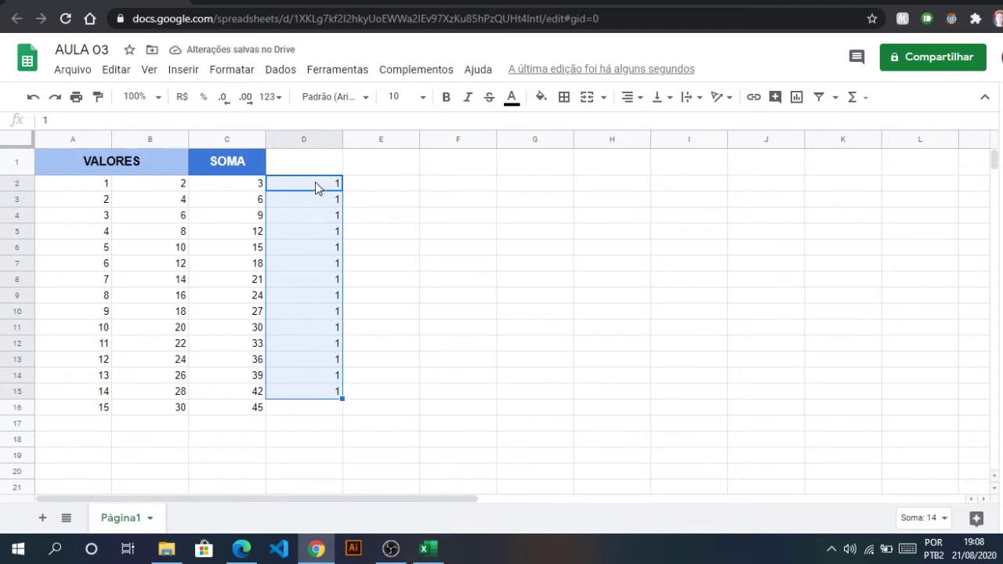
Enter the values 1, 2 and 3 in cells E2 to E4
click(372, 185)
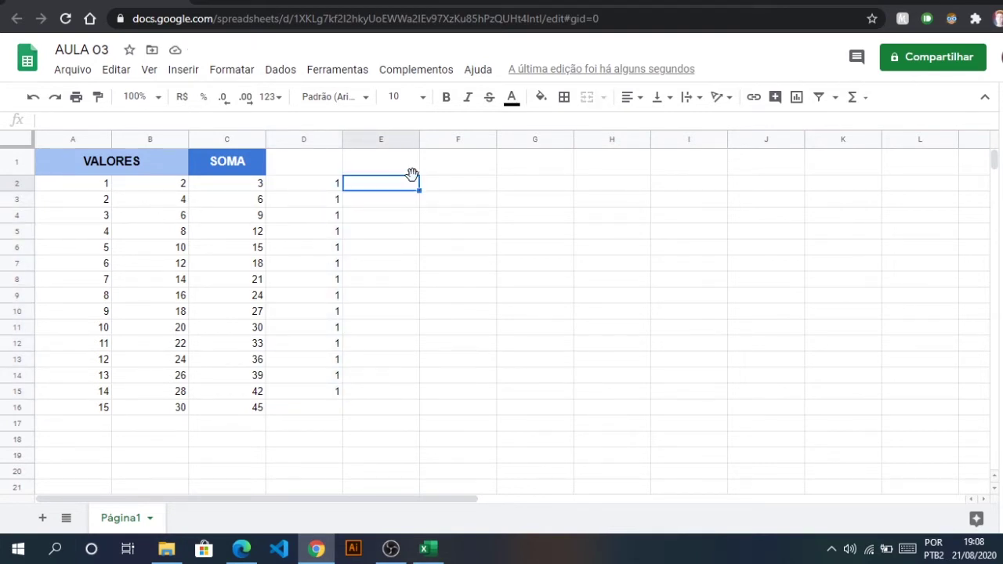
text(1)
key(Return)
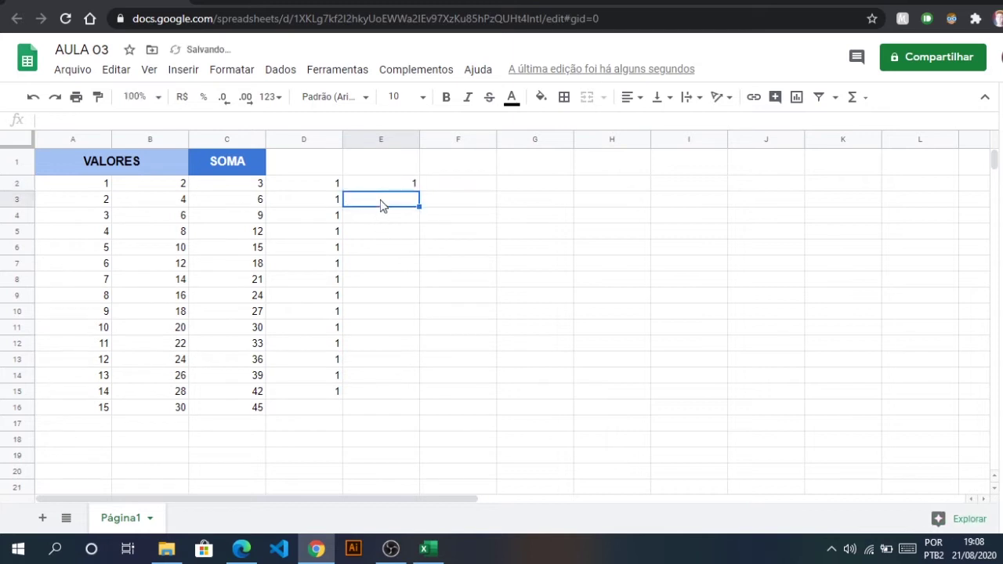
text(2)
key(Return)
text(3)
click(400, 282)
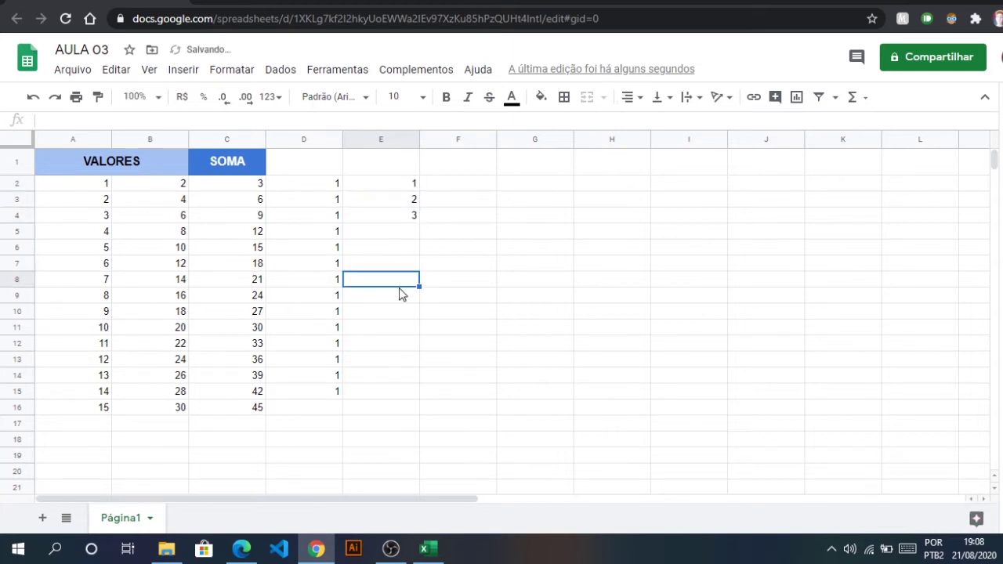
Fill the single value 2 from E3 down to E15, then fill down again using E2:E3 as the pattern
click(401, 202)
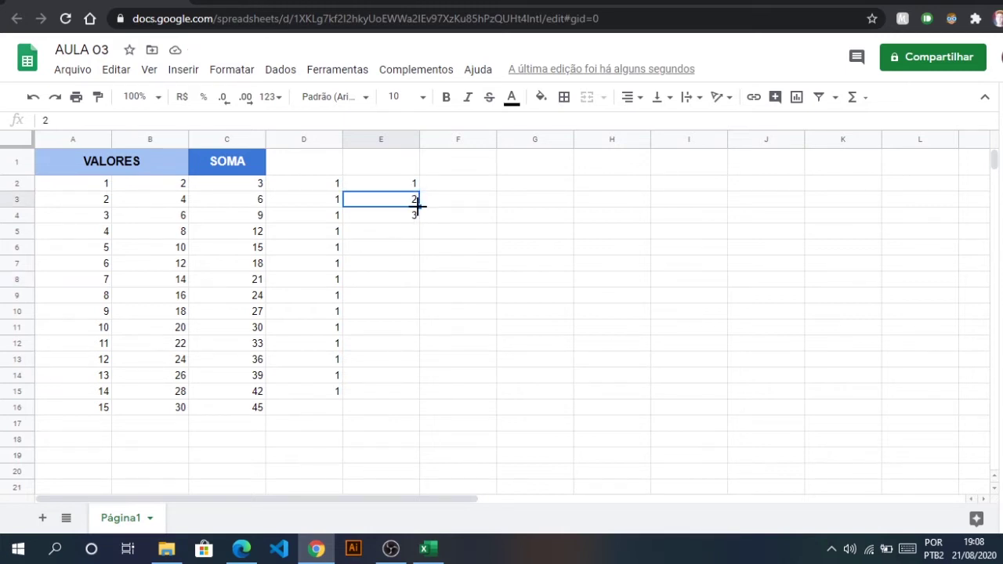
drag(416, 206, 410, 397)
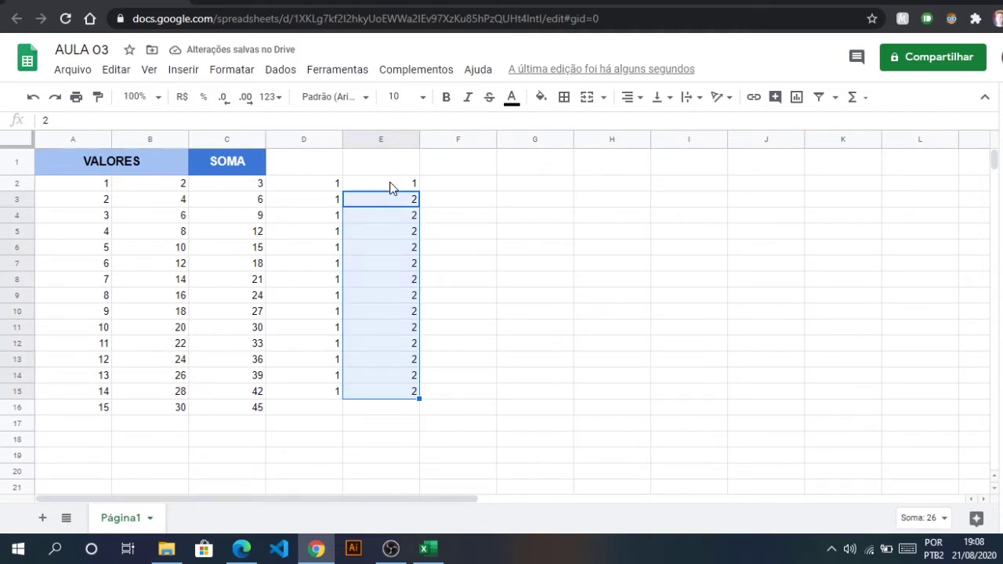
click(396, 185)
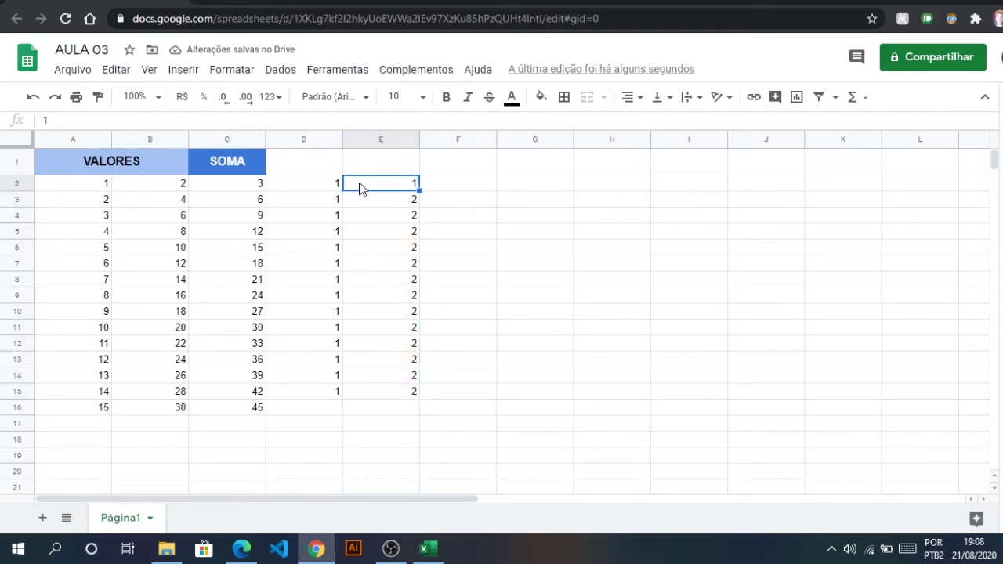
drag(379, 187, 387, 204)
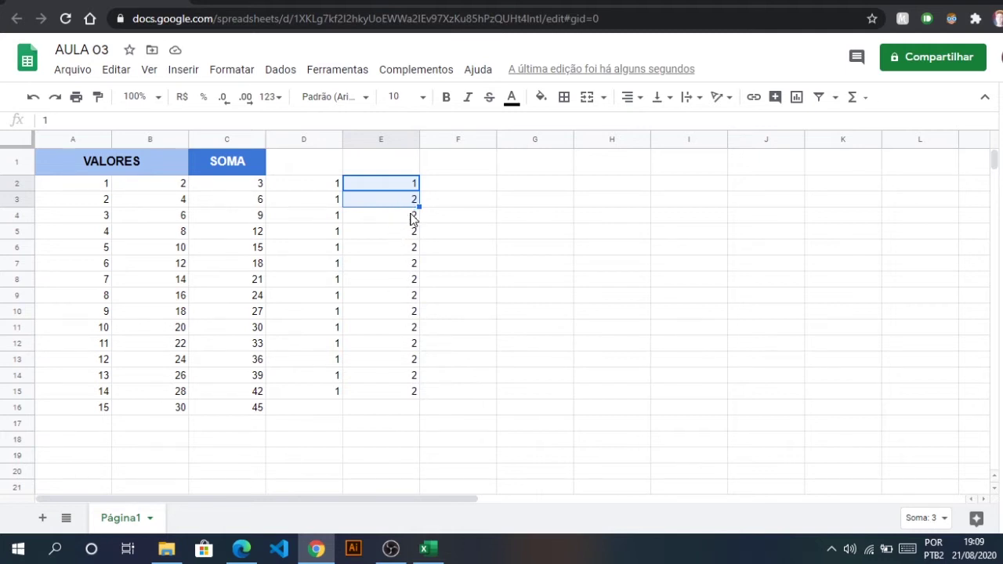
drag(419, 206, 412, 396)
click(444, 249)
Clear the trial numbers from the range D2:E15
drag(336, 183, 386, 396)
key(Delete)
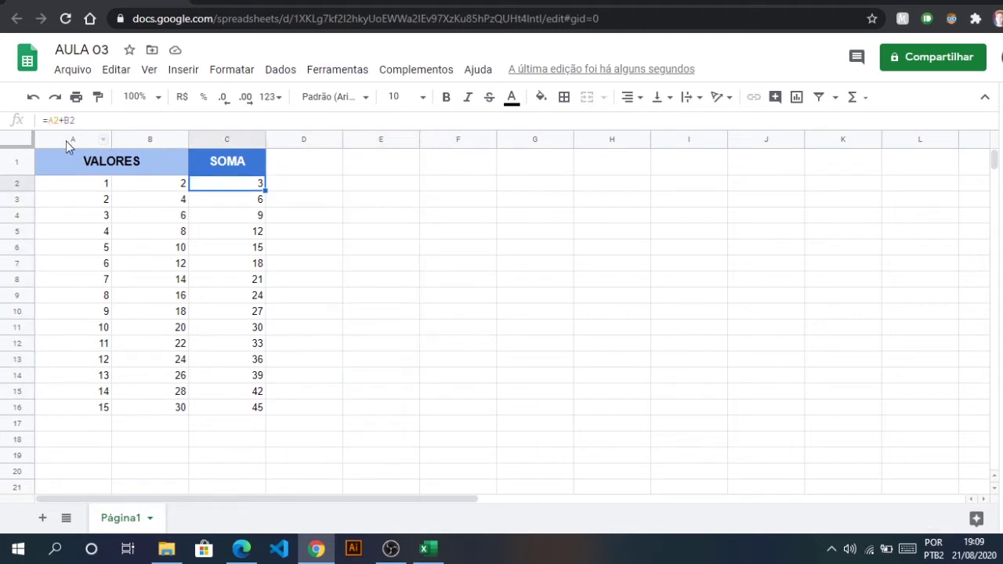
click(90, 183)
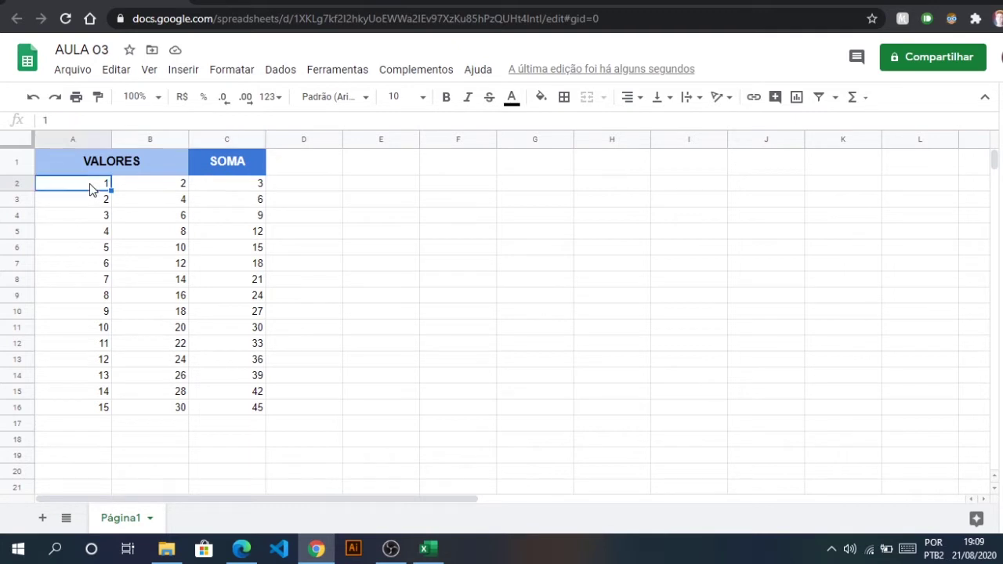
click(94, 140)
click(152, 139)
click(226, 139)
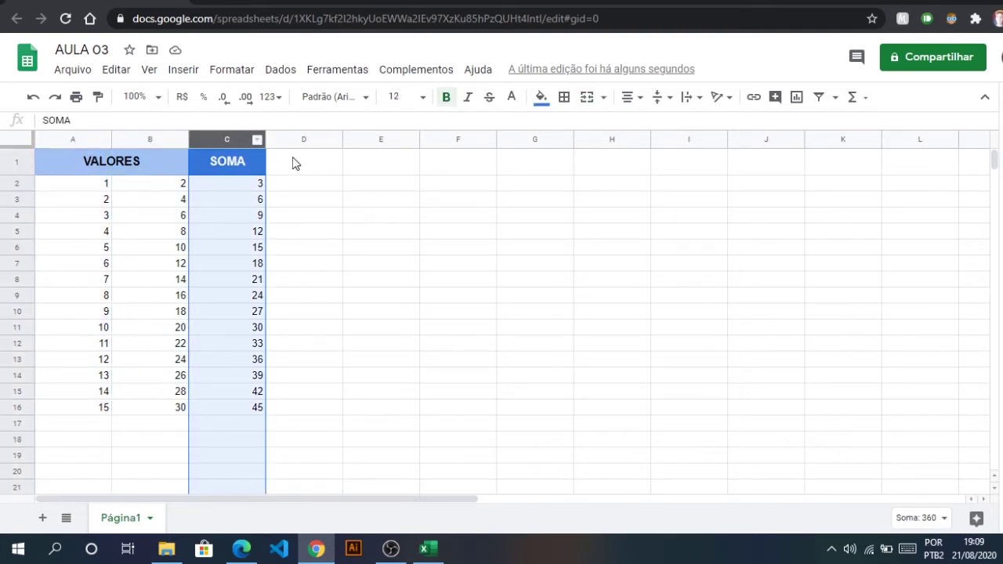
Enter the formula =SOMA(A2:B2) in cell D2 to add the first row of VALORES
click(283, 183)
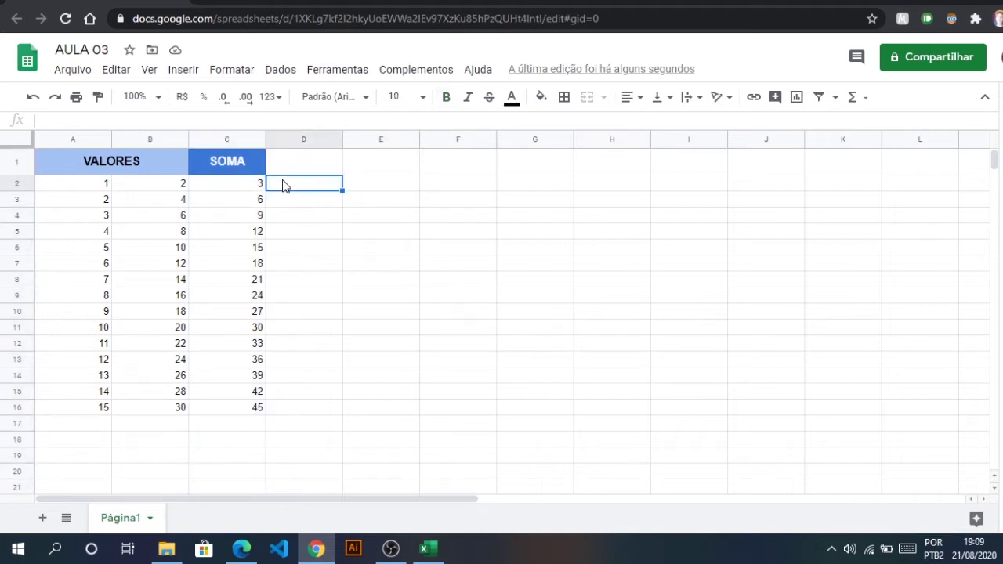
text(=)
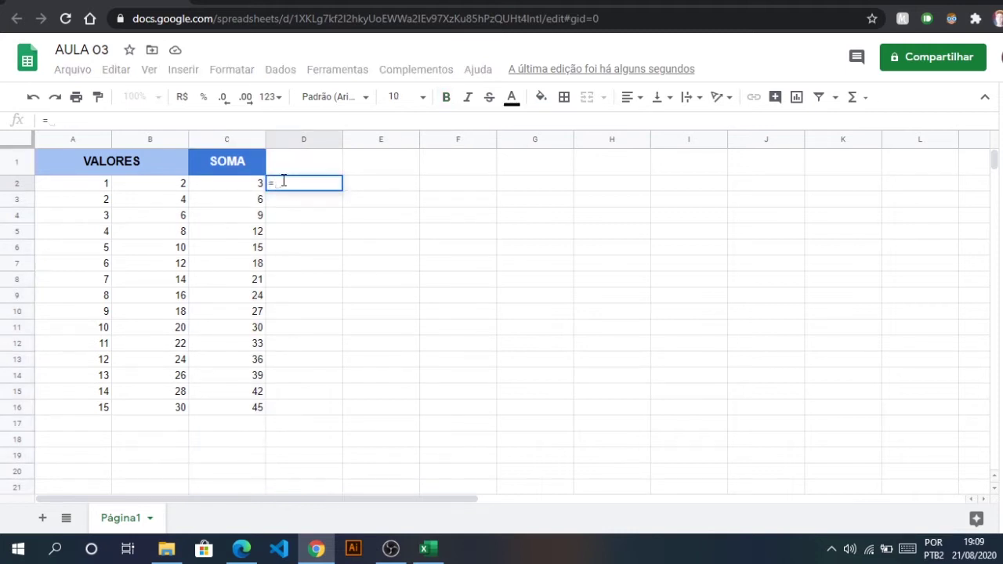
text(SOM)
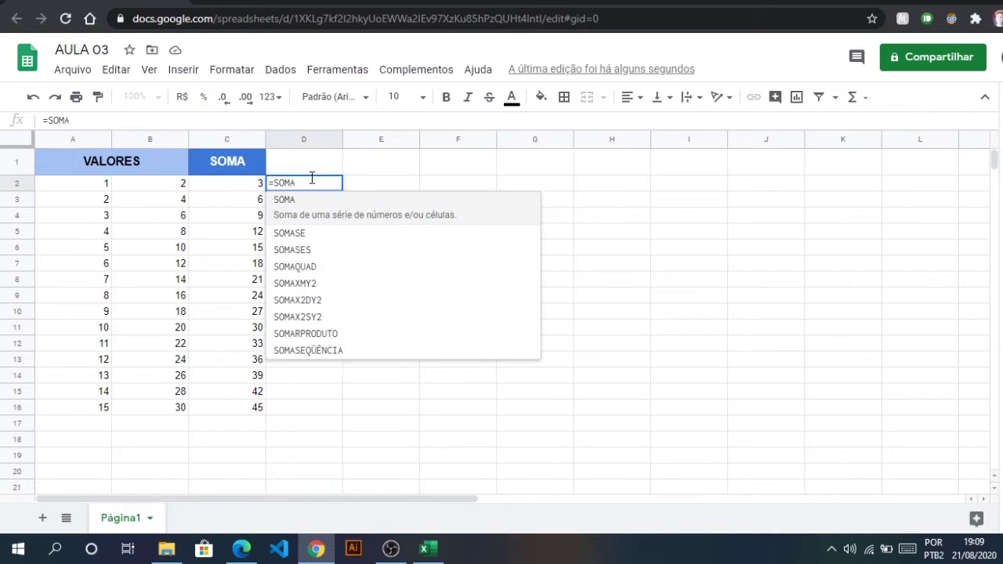
text(A()
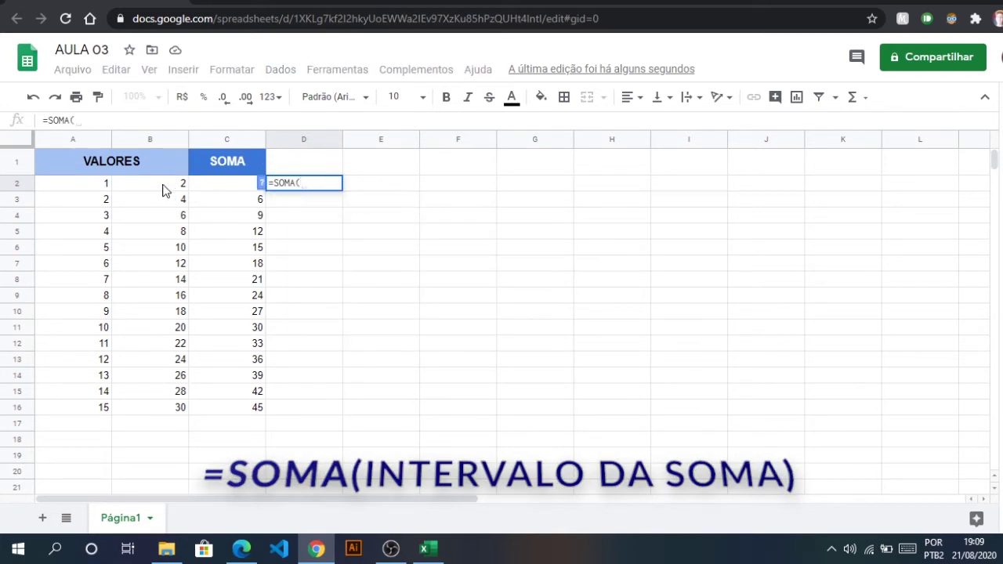
click(104, 186)
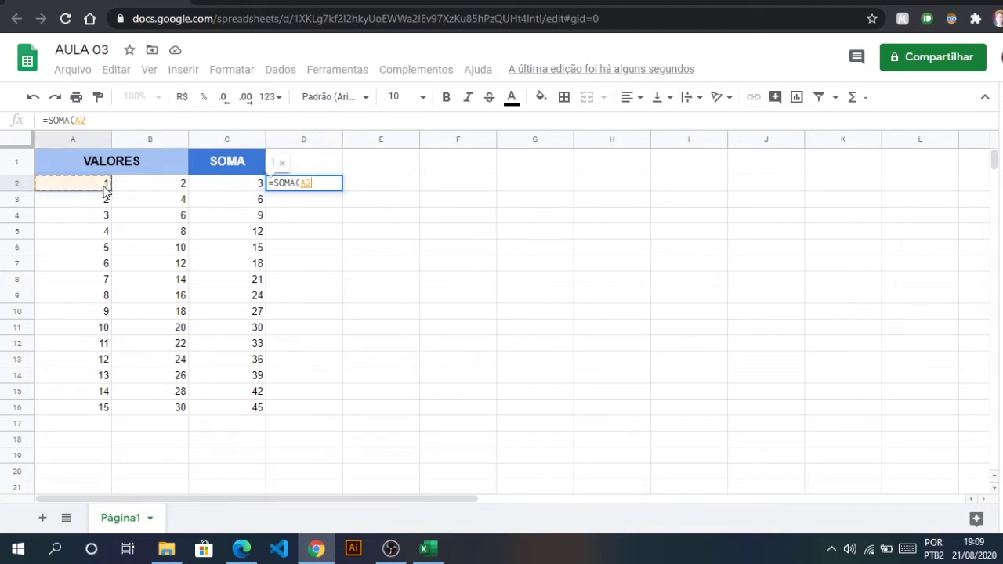
drag(107, 192, 119, 186)
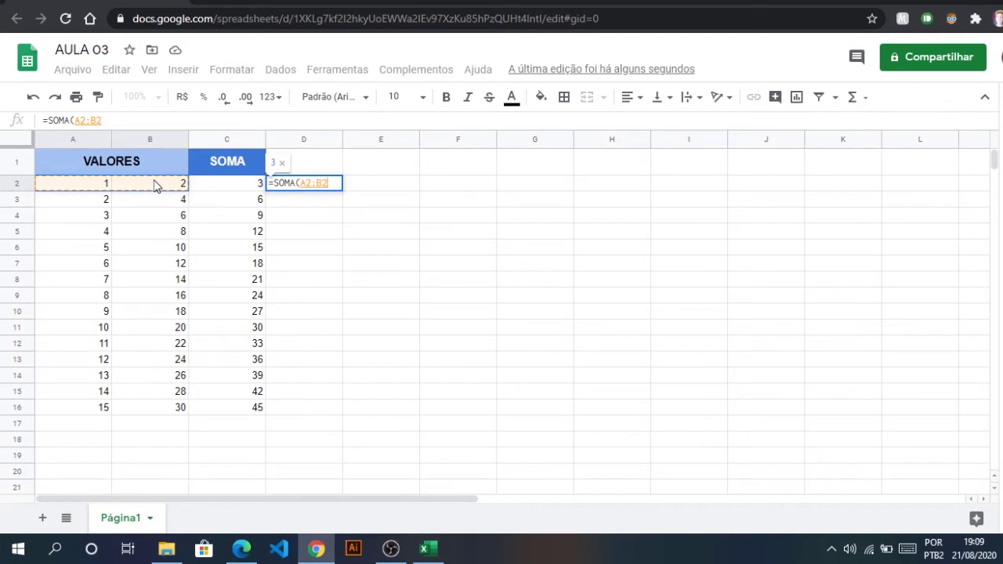
text())
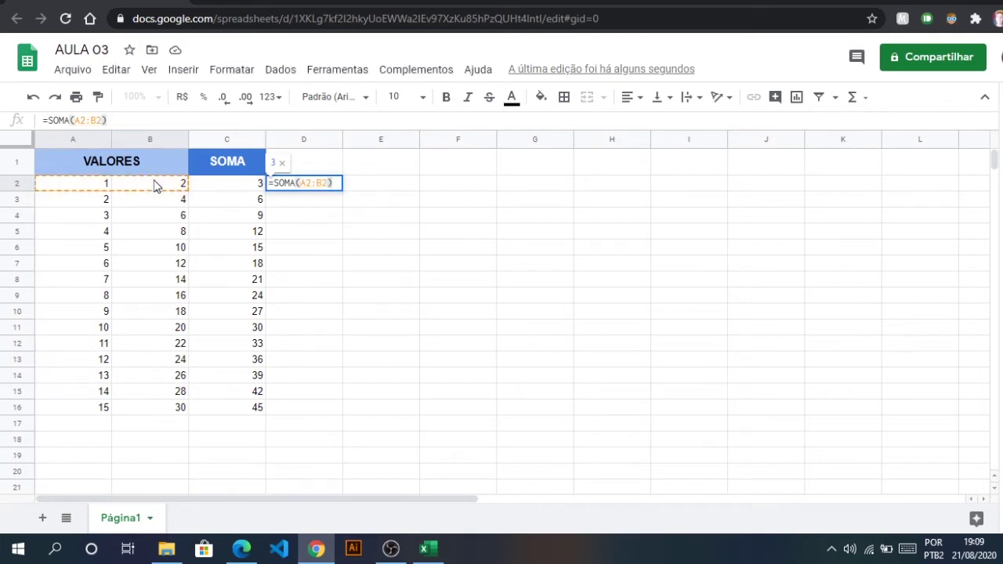
key(Return)
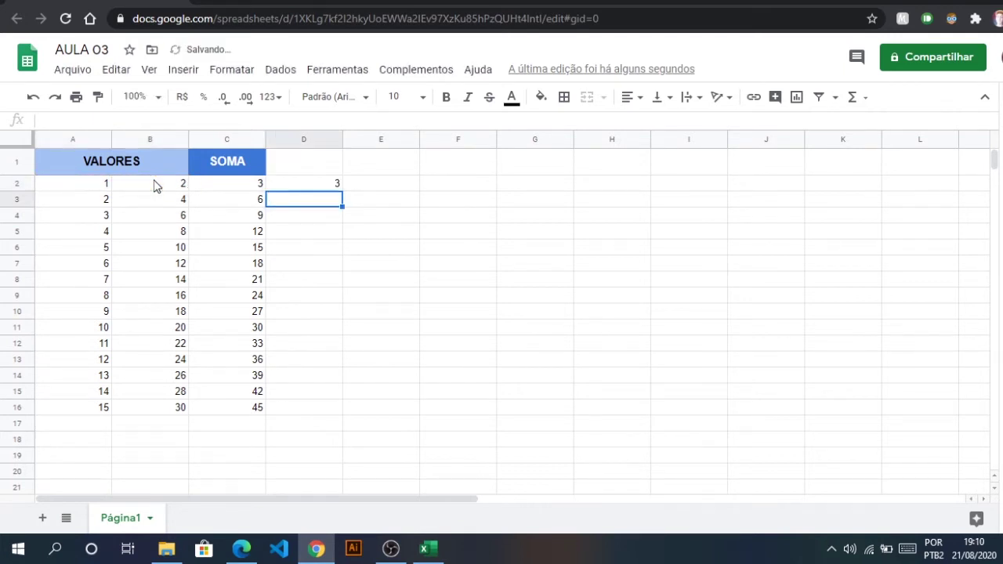
Review the range in D2's SOMA formula and fill the formula down to D16
click(313, 183)
scroll(91, 120, up, 3)
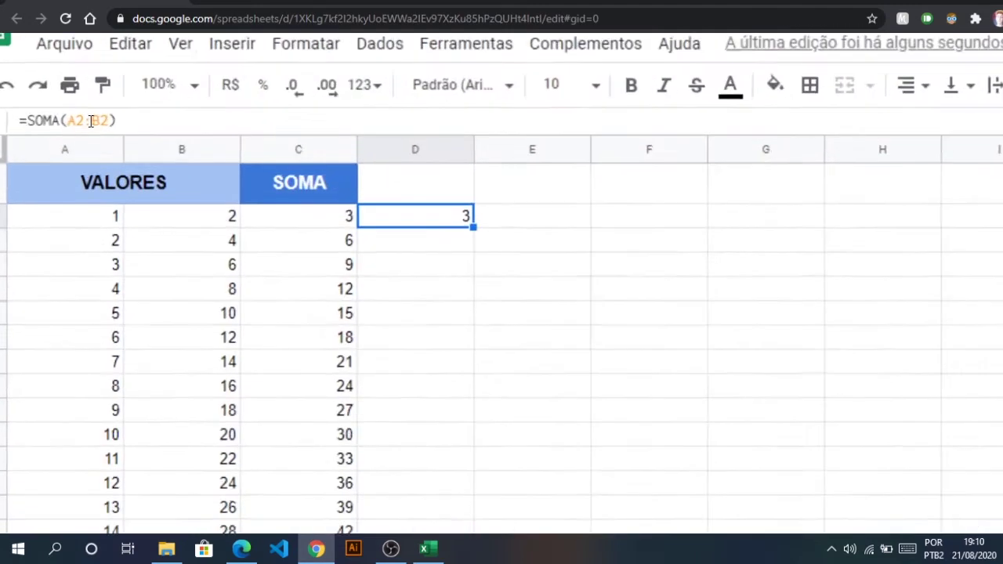
drag(68, 120, 199, 115)
click(201, 116)
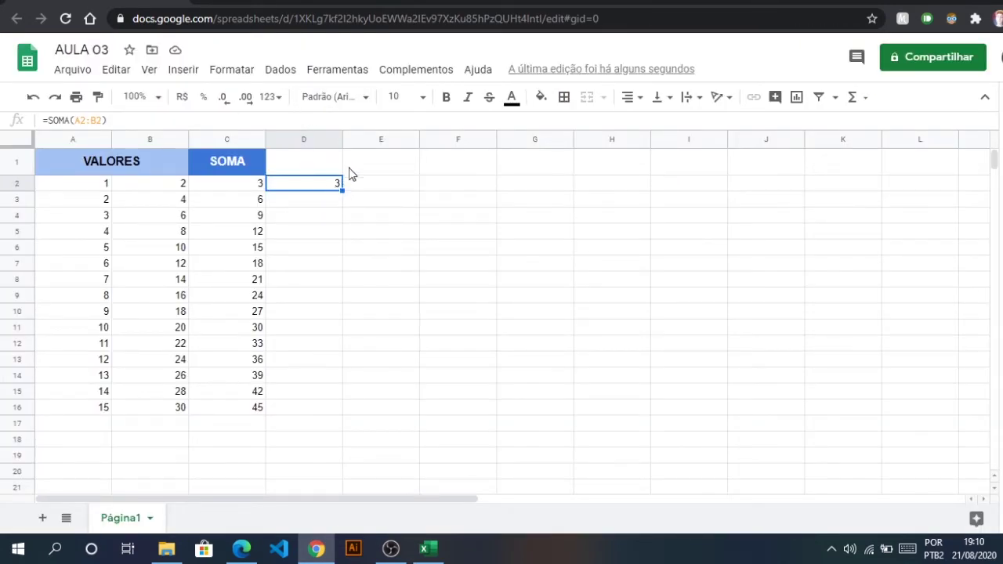
drag(343, 189, 336, 414)
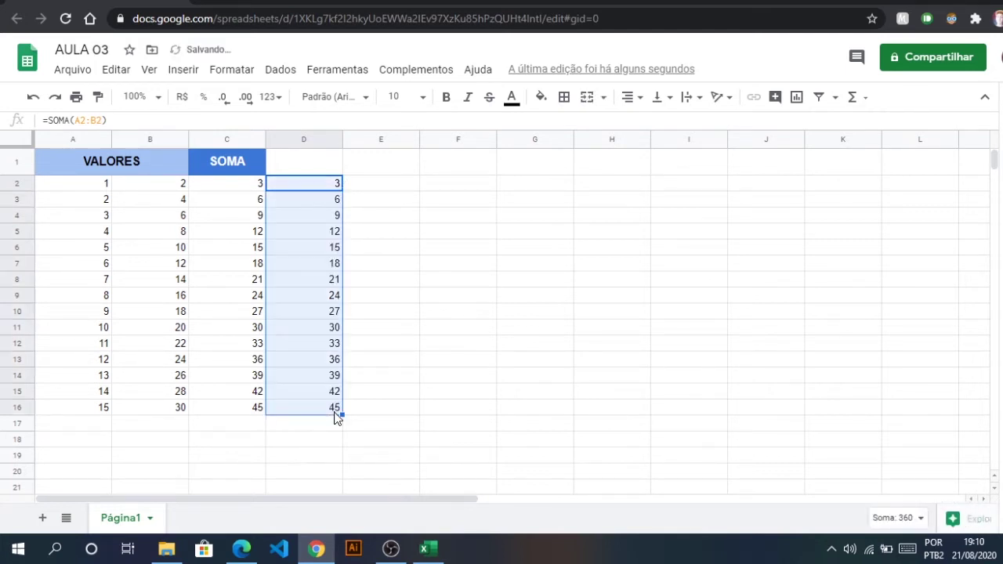
Clear the SOMA formulas from the range D2:D16
click(332, 311)
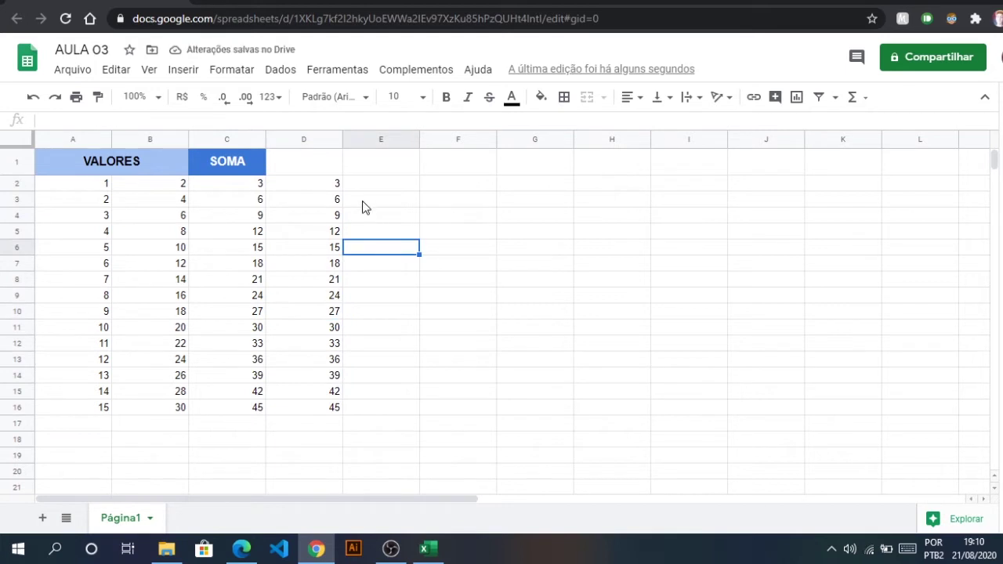
drag(326, 183, 332, 418)
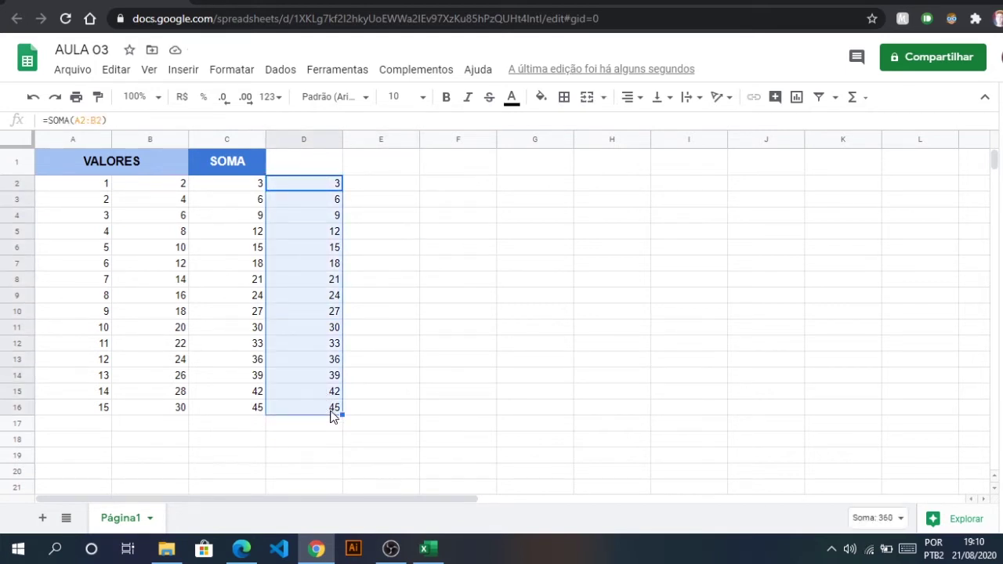
key(Delete)
Enter the header SUBTRAÇÃO in D1 and fit column D's width to it
click(320, 171)
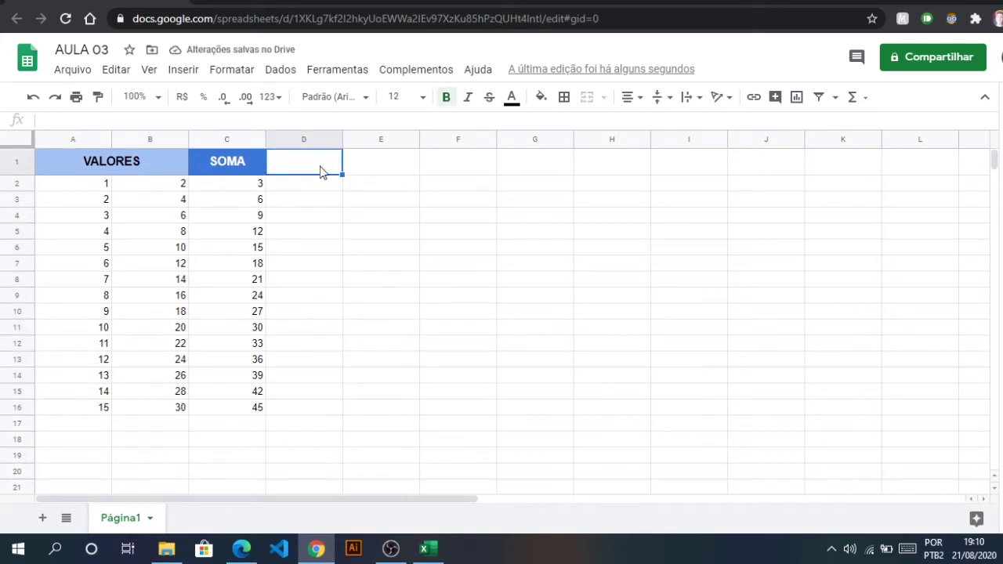
text(SUBTR)
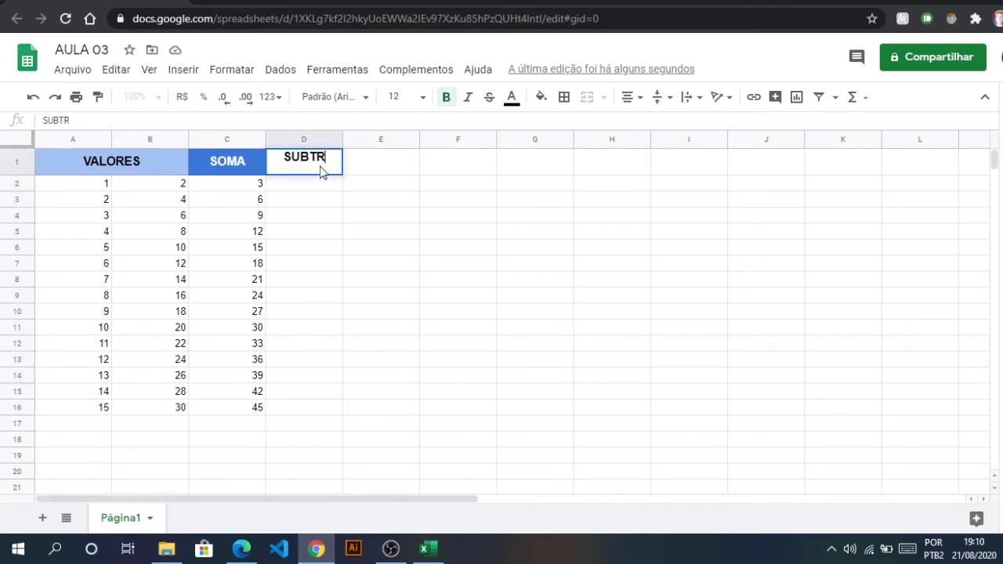
text(AÇÃO)
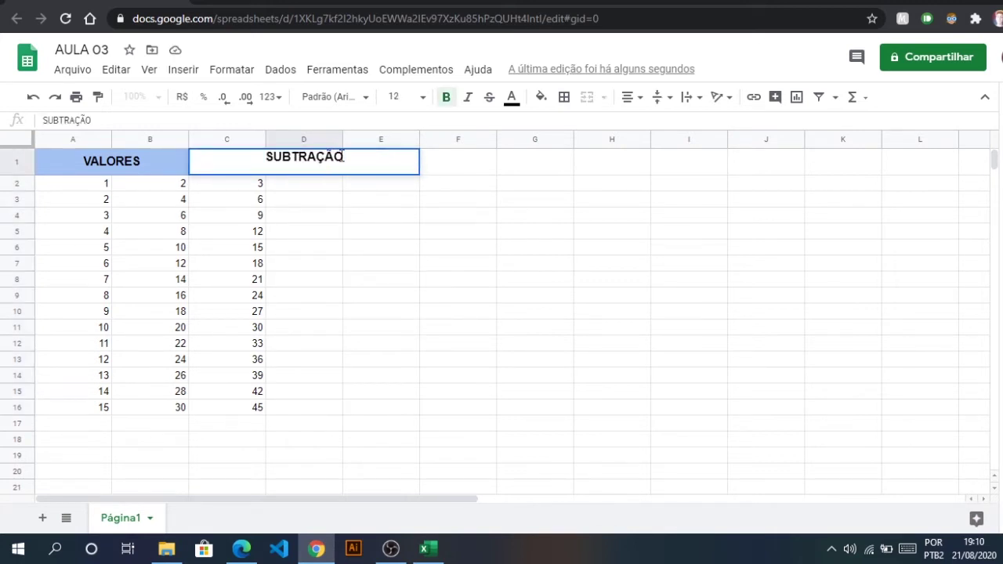
click(338, 235)
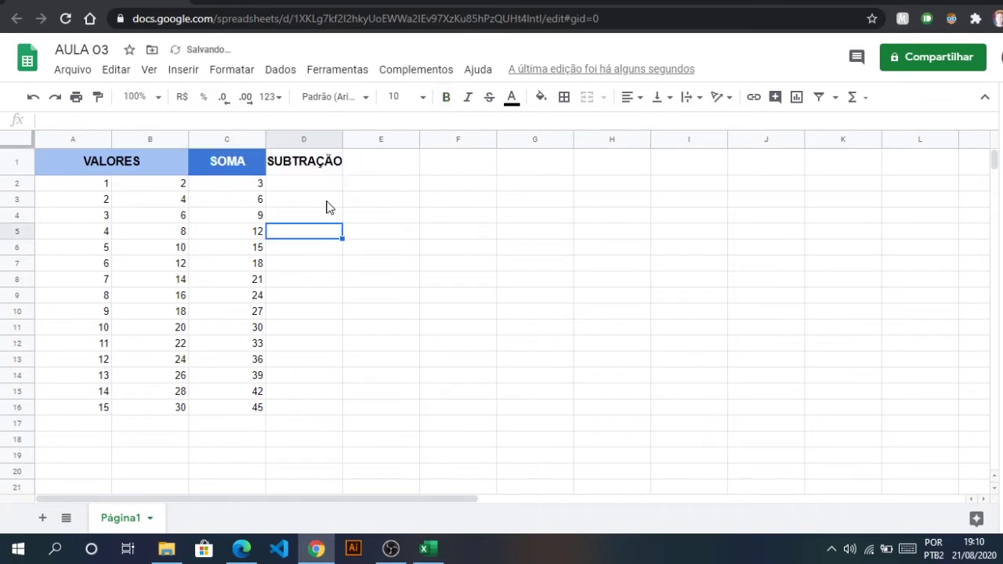
double_click(341, 135)
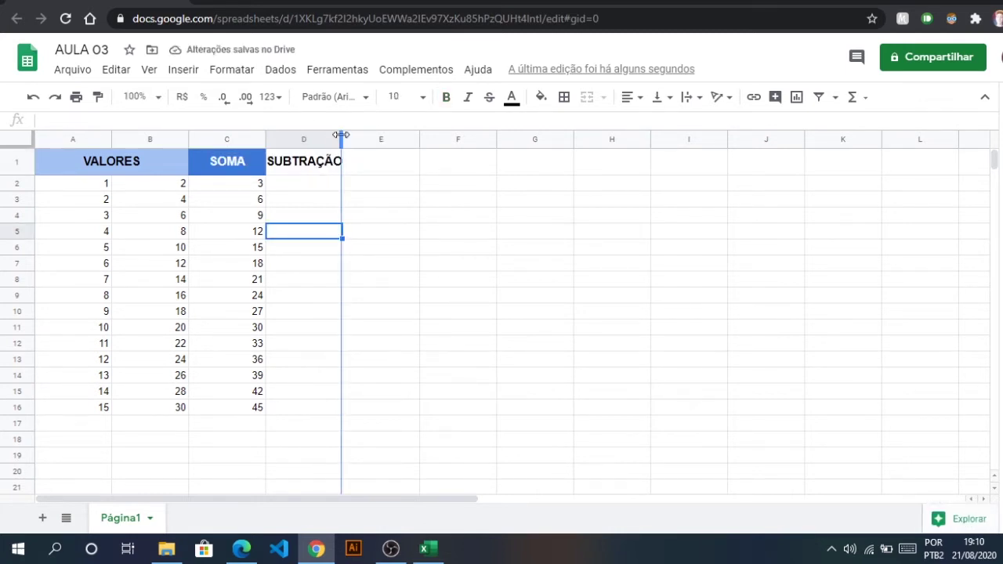
Give the SUBTRAÇÃO header in D1 bright green text on a red background
click(313, 168)
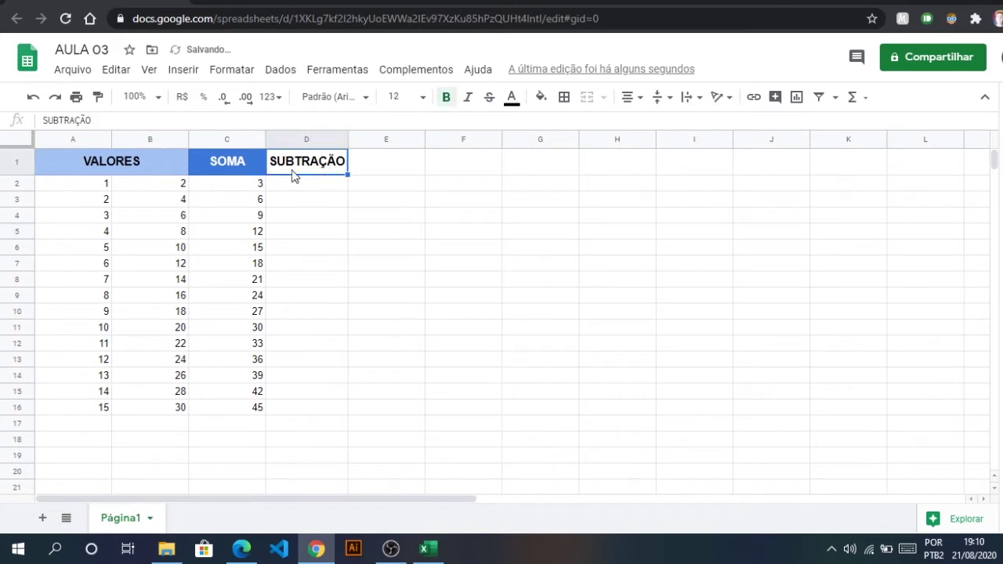
click(514, 99)
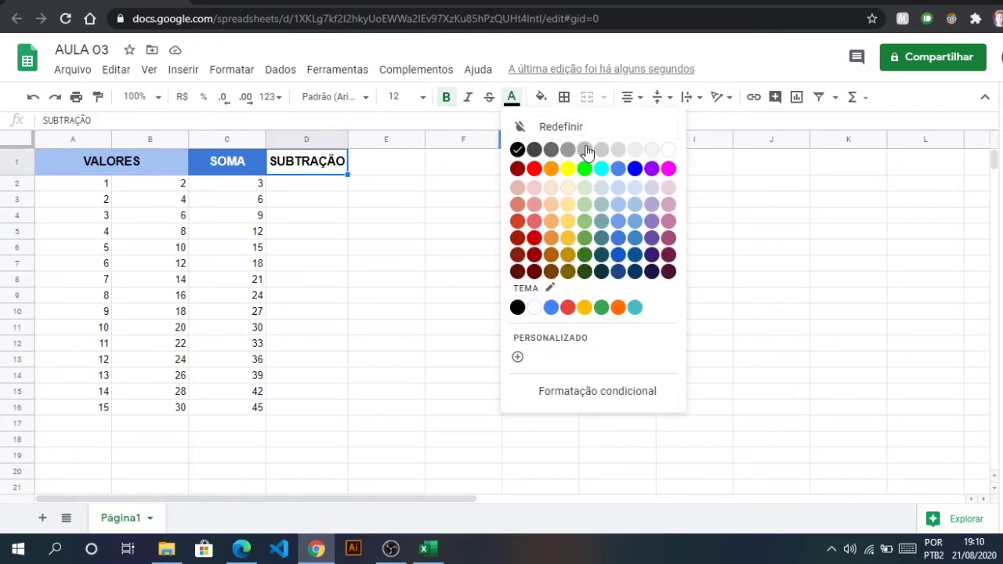
click(586, 169)
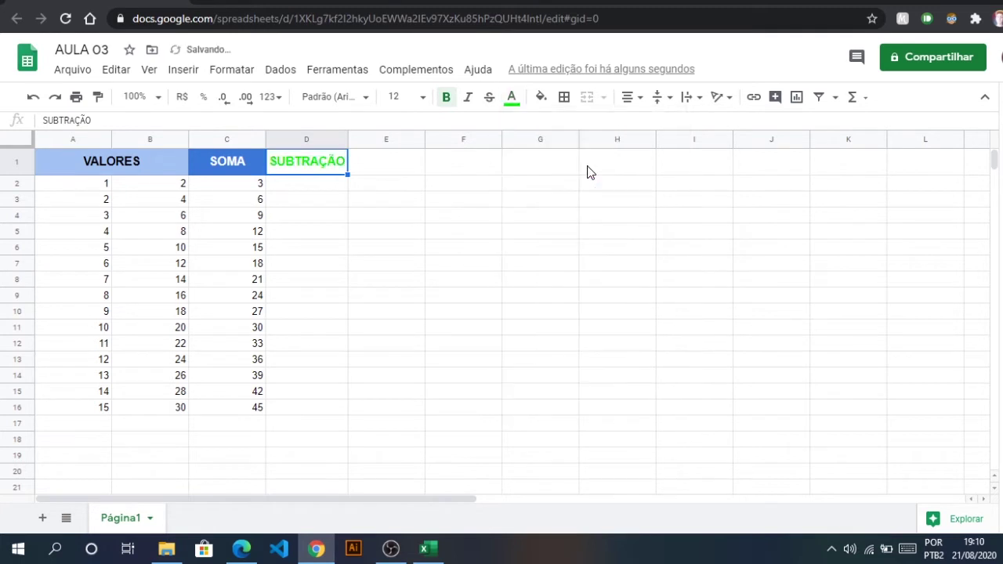
click(539, 99)
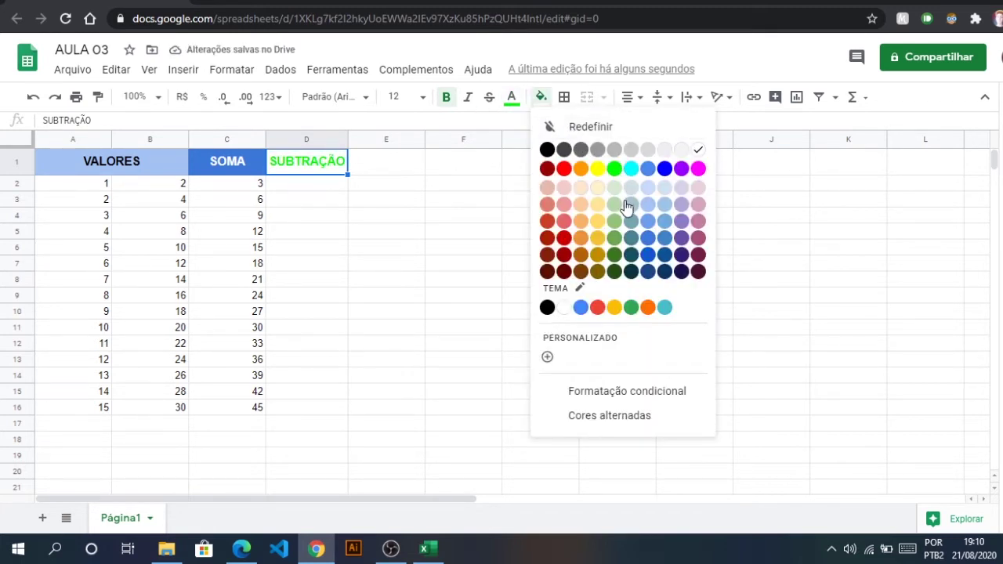
click(548, 224)
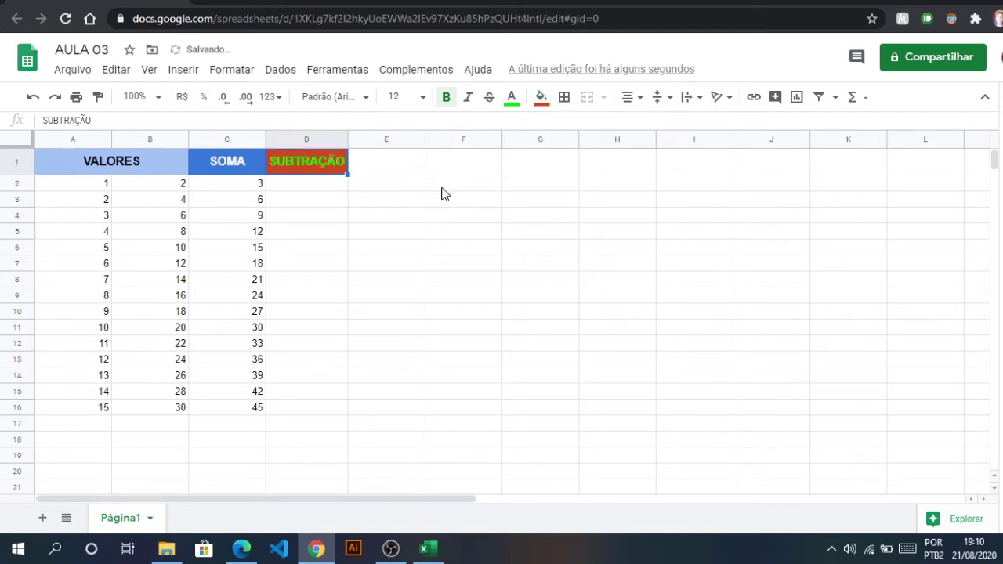
click(366, 196)
Enter the formula =A2-B2 in cell D2 under the SUBTRAÇÃO header
click(326, 188)
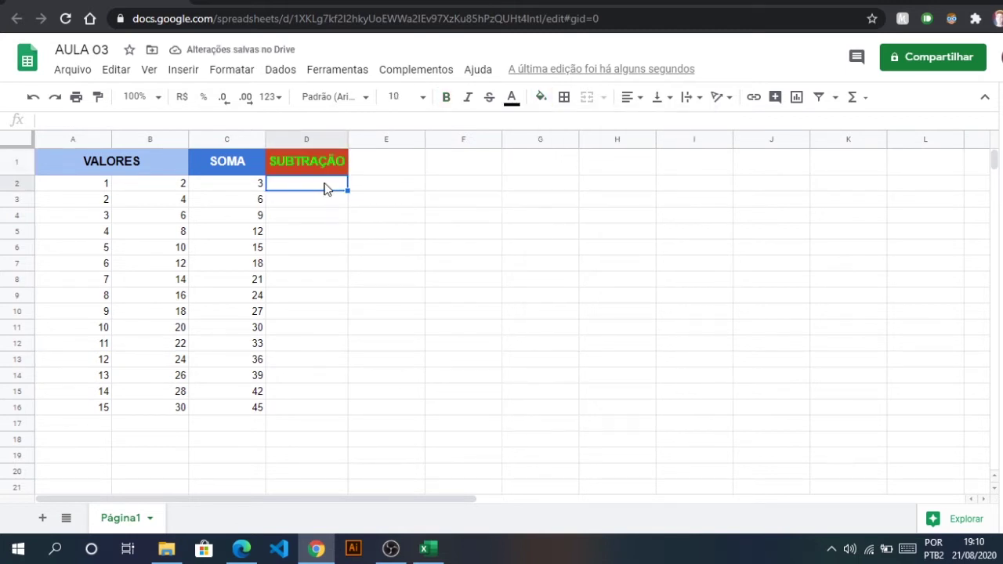
text(=)
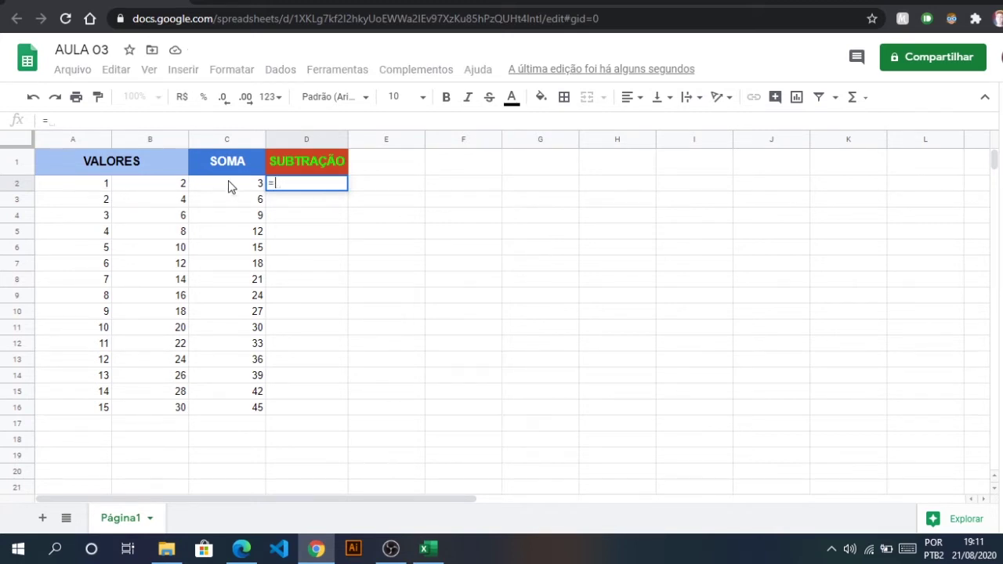
click(89, 188)
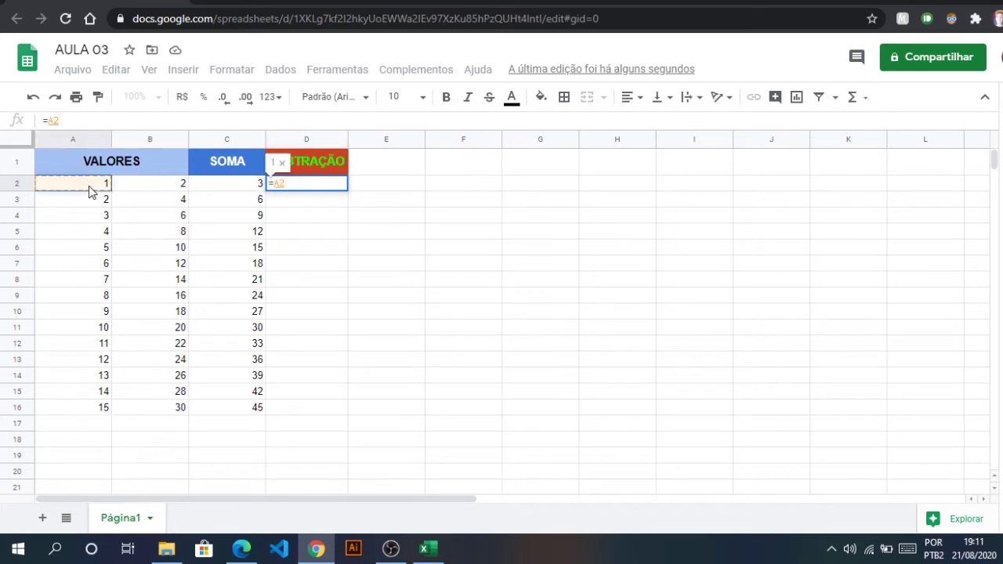
text(-)
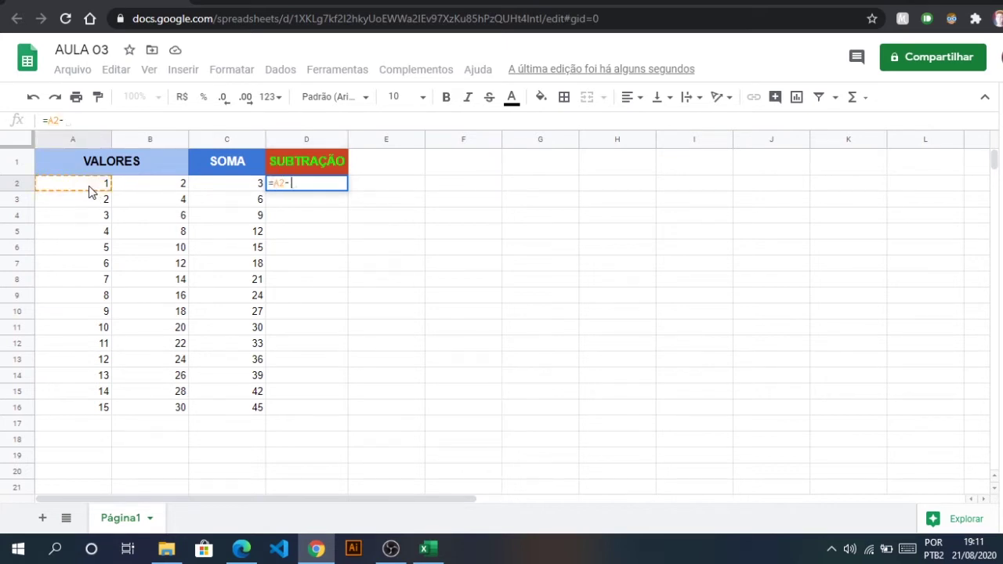
click(136, 188)
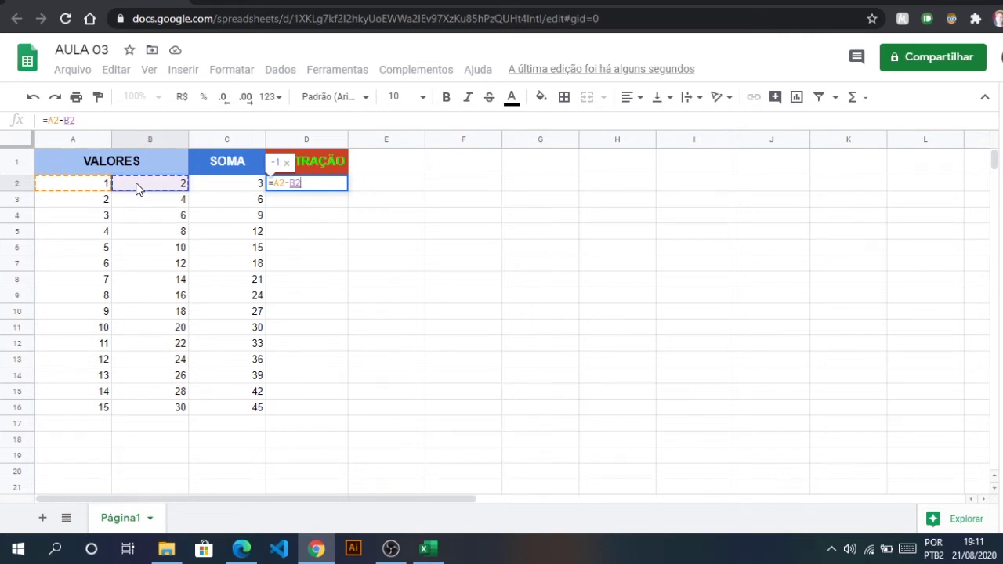
key(Return)
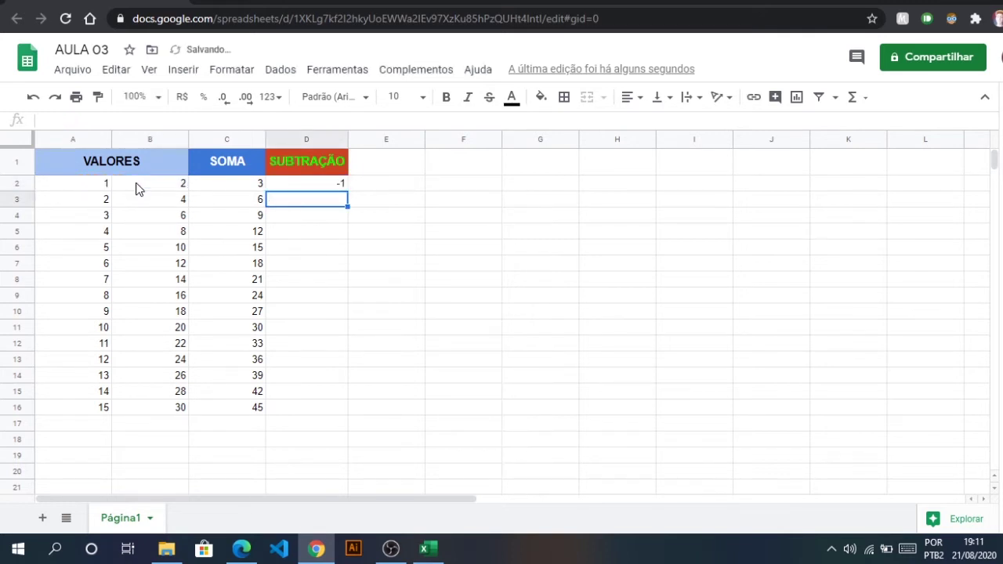
Fill the subtraction formula from D2 down to D16 and check the formulas in D8 and D2
click(329, 183)
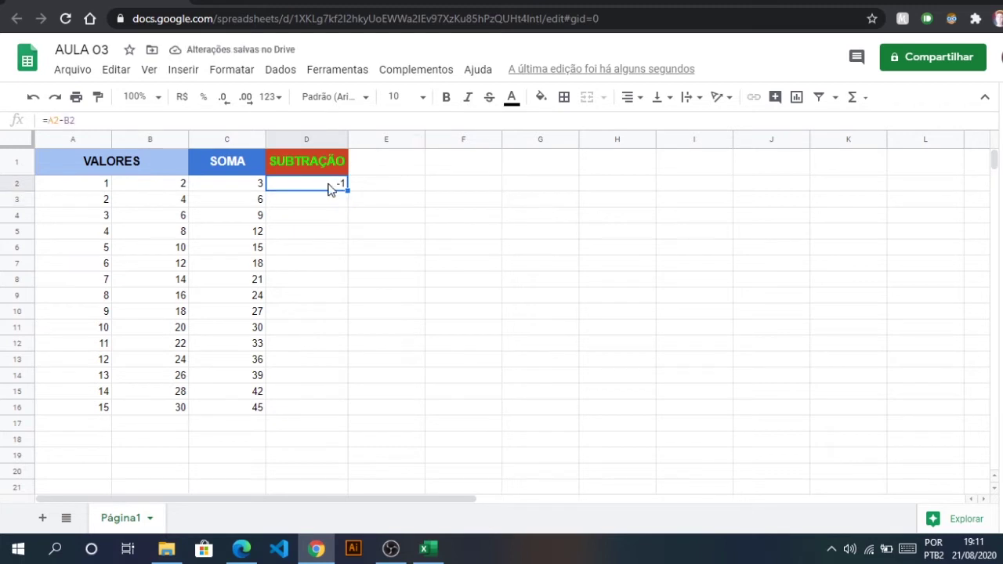
drag(347, 190, 330, 415)
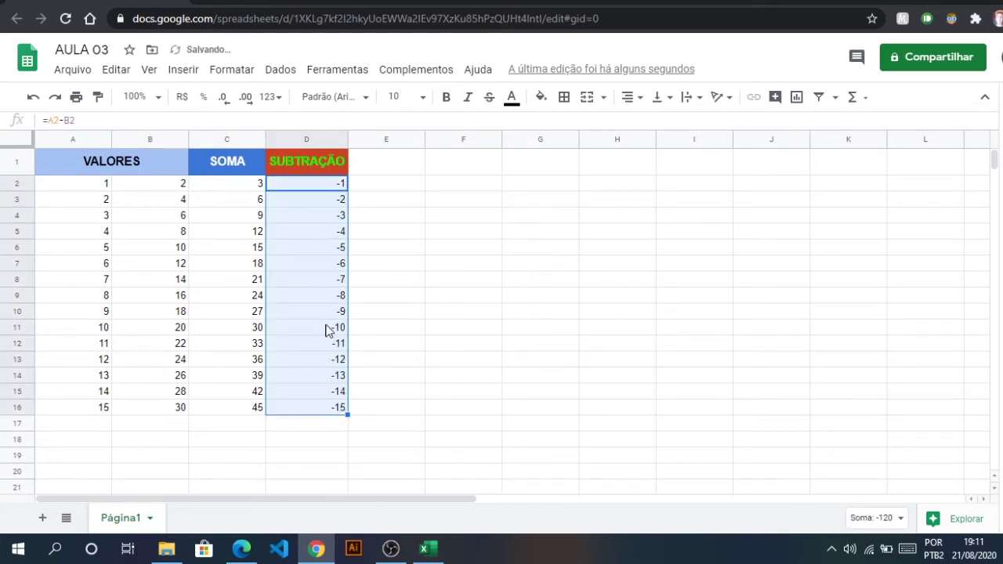
click(308, 286)
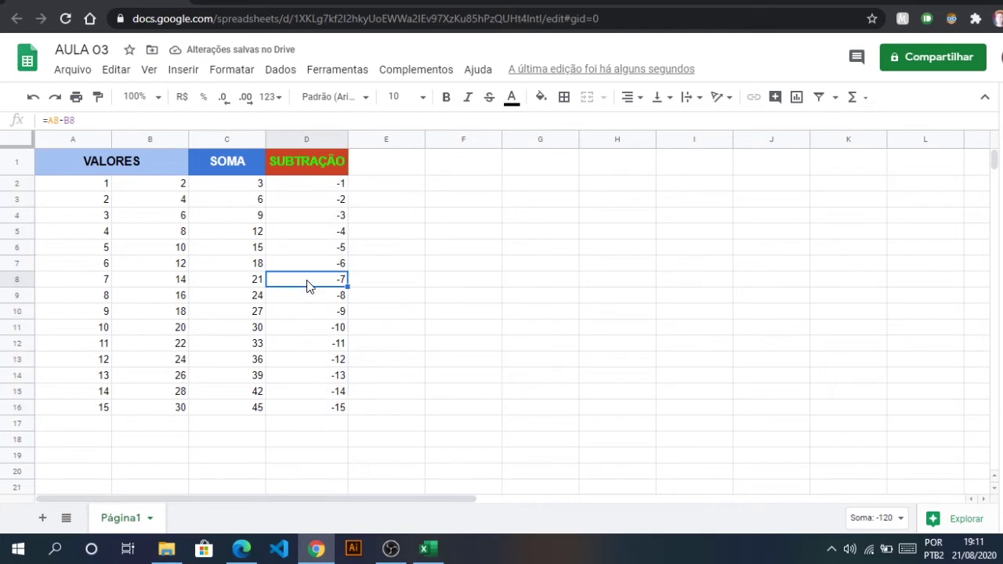
click(300, 187)
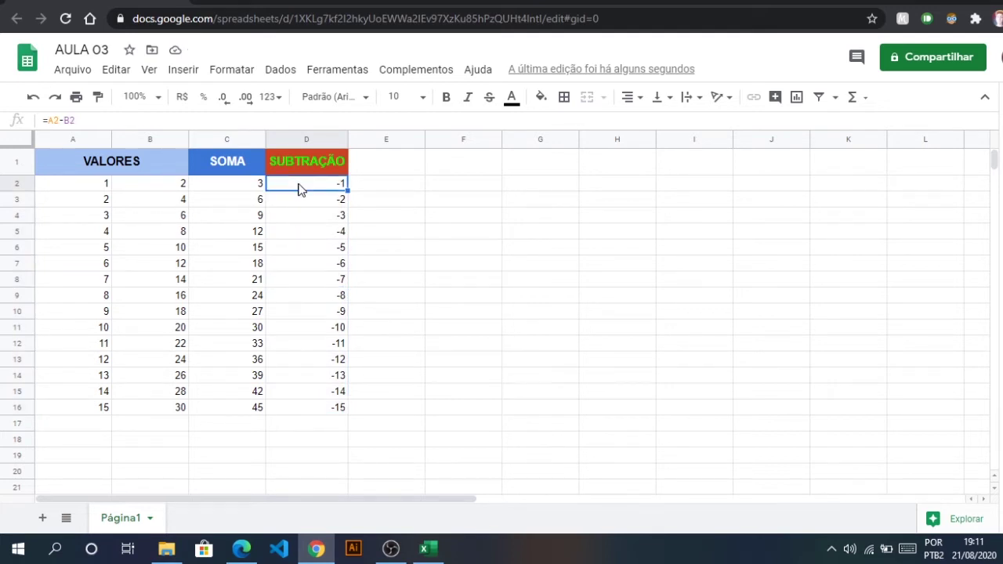
Enter the header VALOR in E1 and give the cell a muted magenta-pink background
click(388, 168)
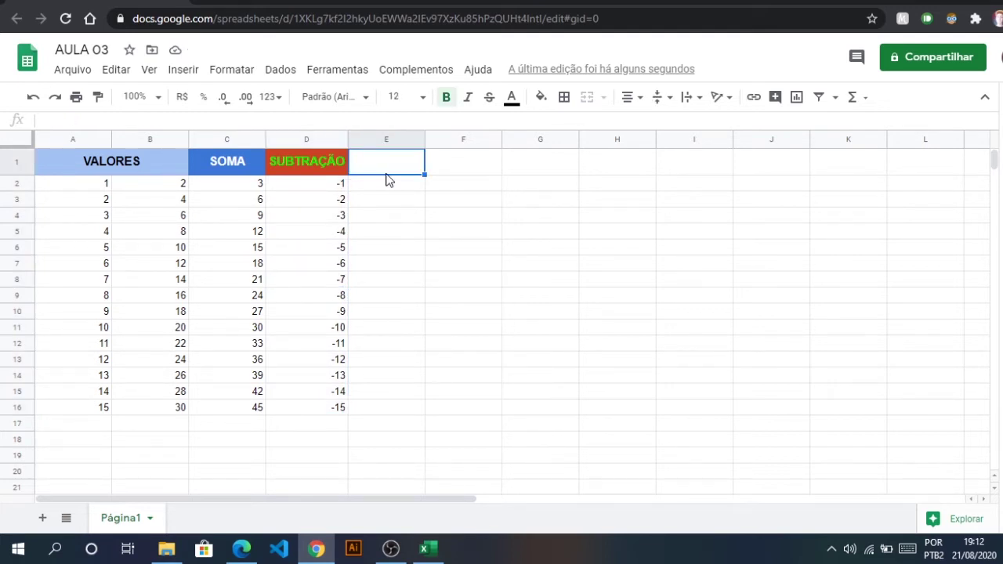
text(VALOR)
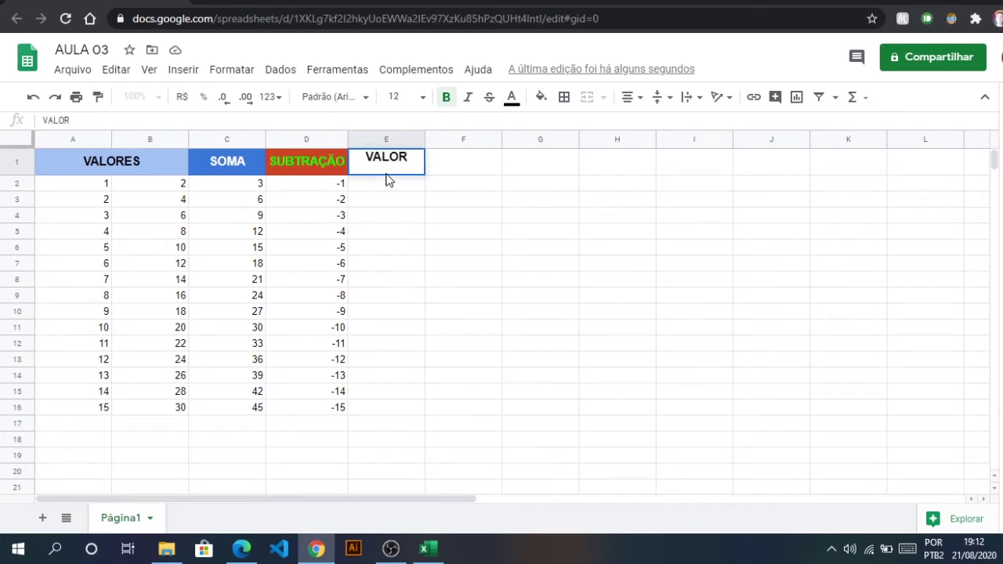
click(604, 98)
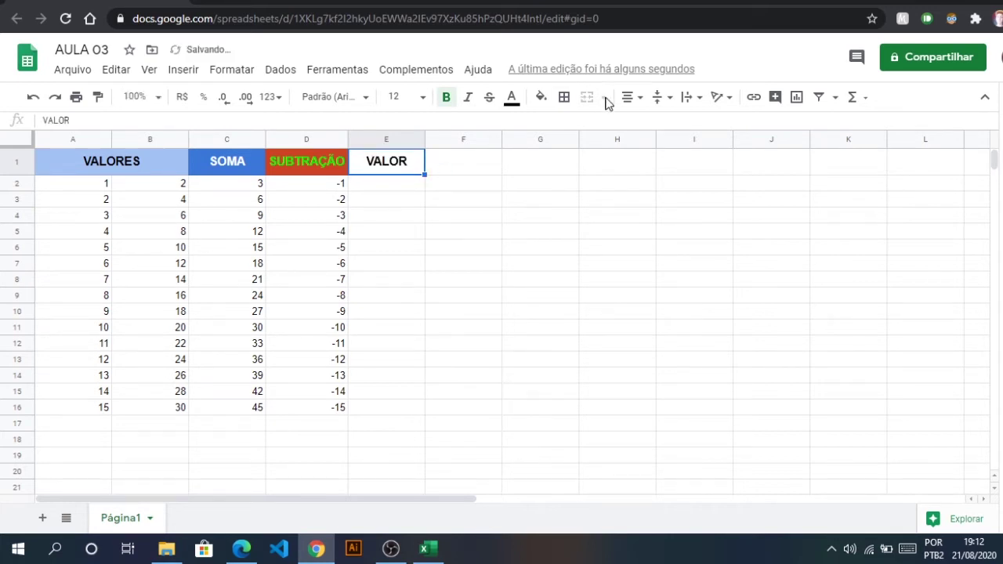
click(541, 97)
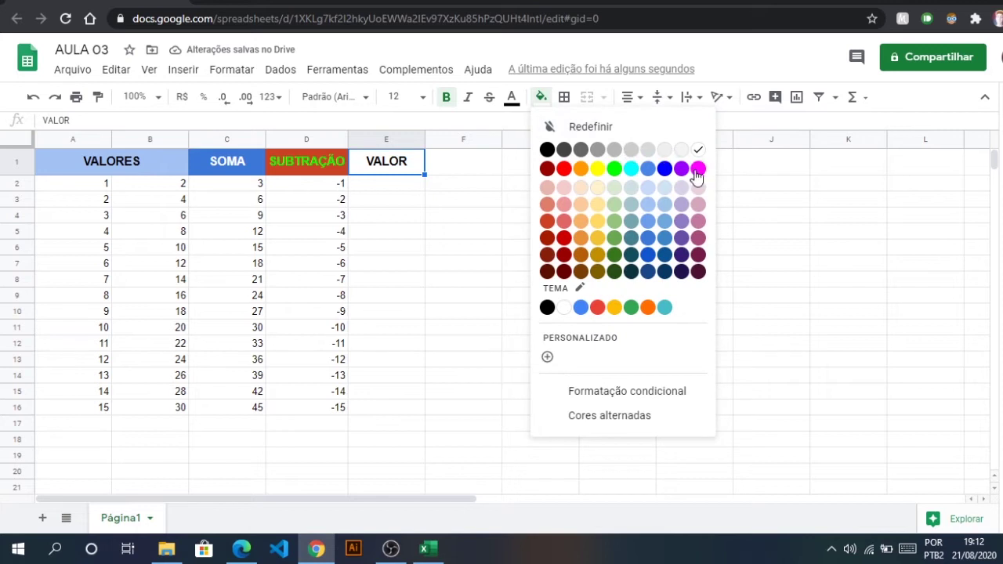
click(698, 220)
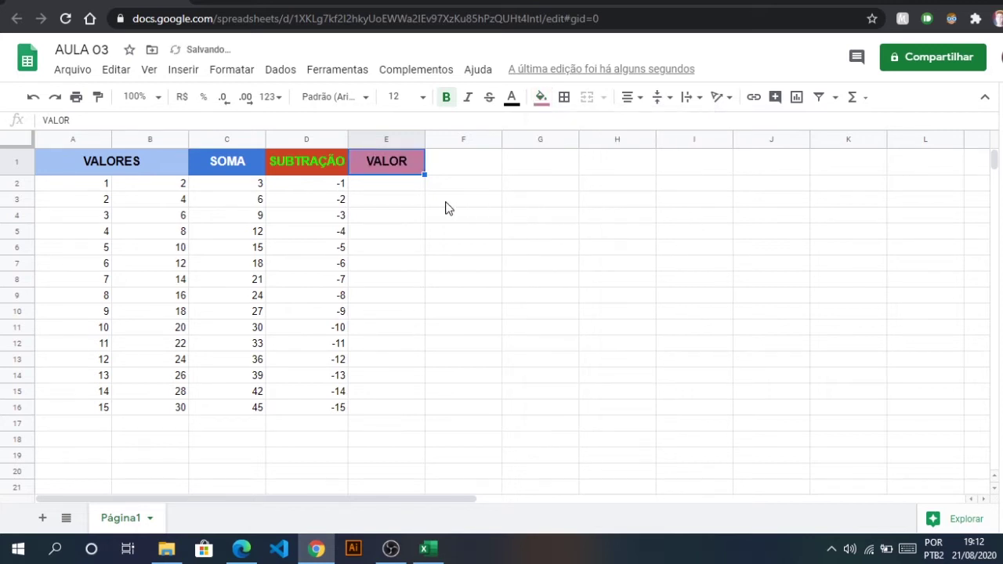
Enter 5 in E2 and 10 in E3 and fill the series down to E16 in steps of five
click(398, 182)
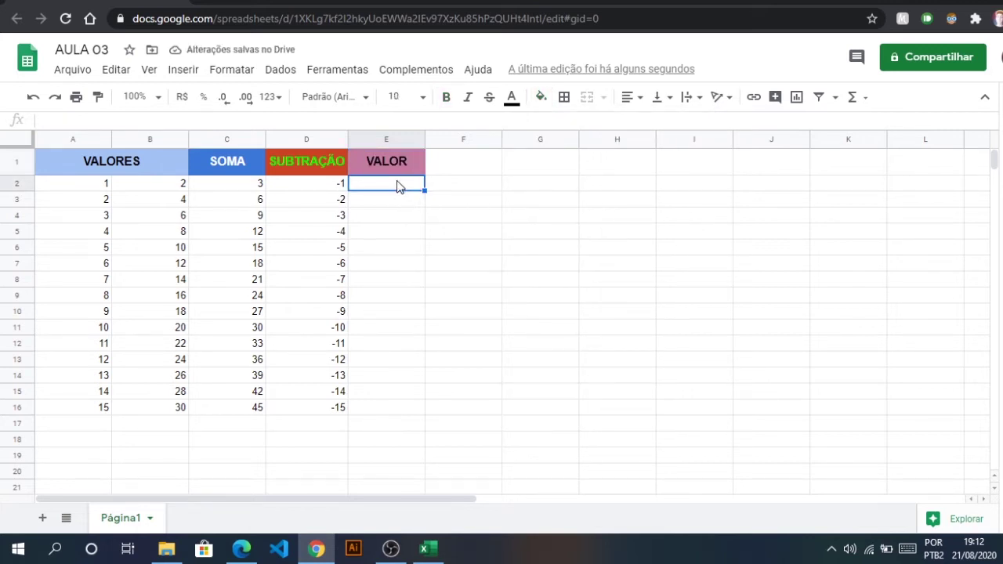
text(5)
key(Return)
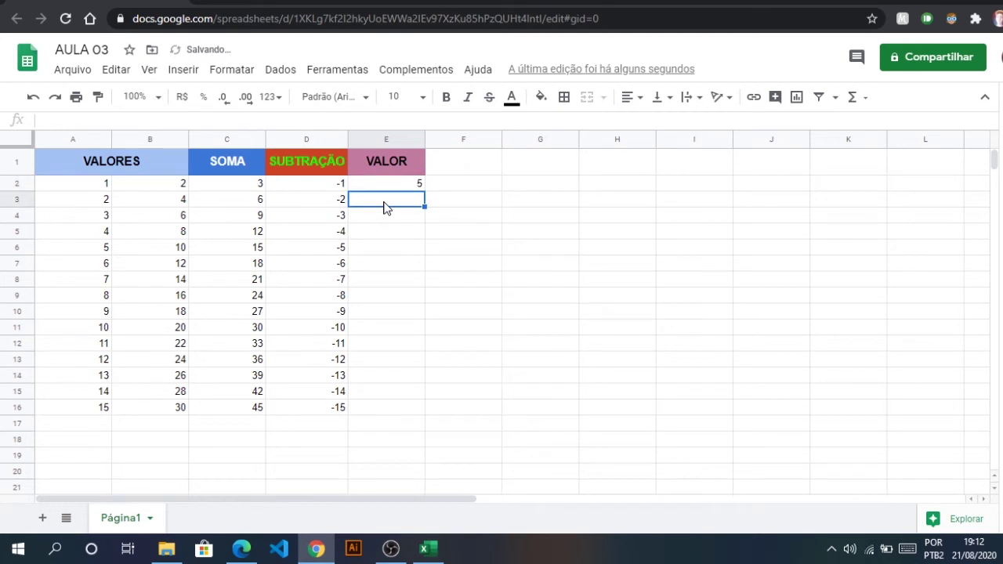
text(10)
key(Tab)
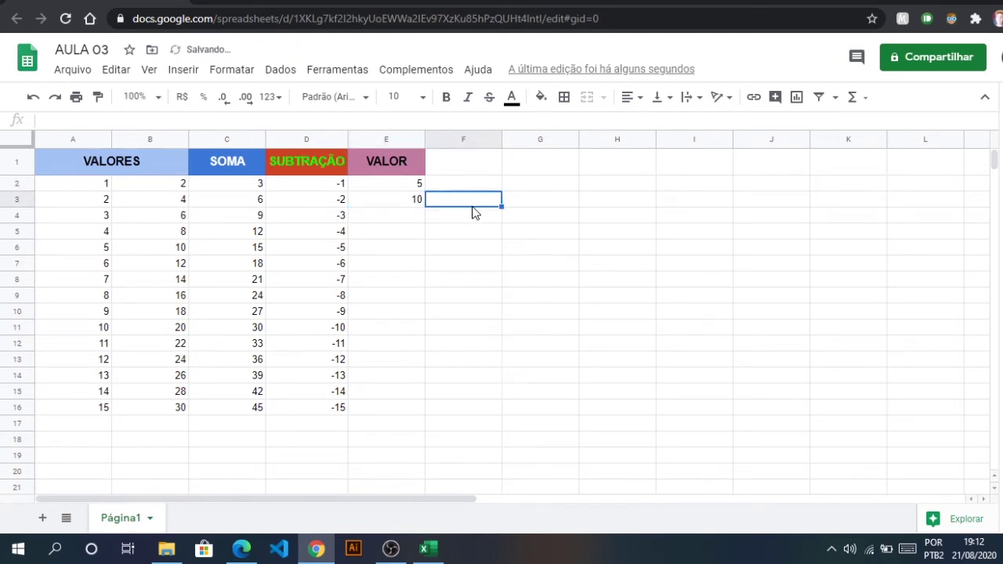
drag(410, 187, 421, 410)
Enter the header MULTIPLICAÇÃO in F1, beside the VALOR header
click(462, 168)
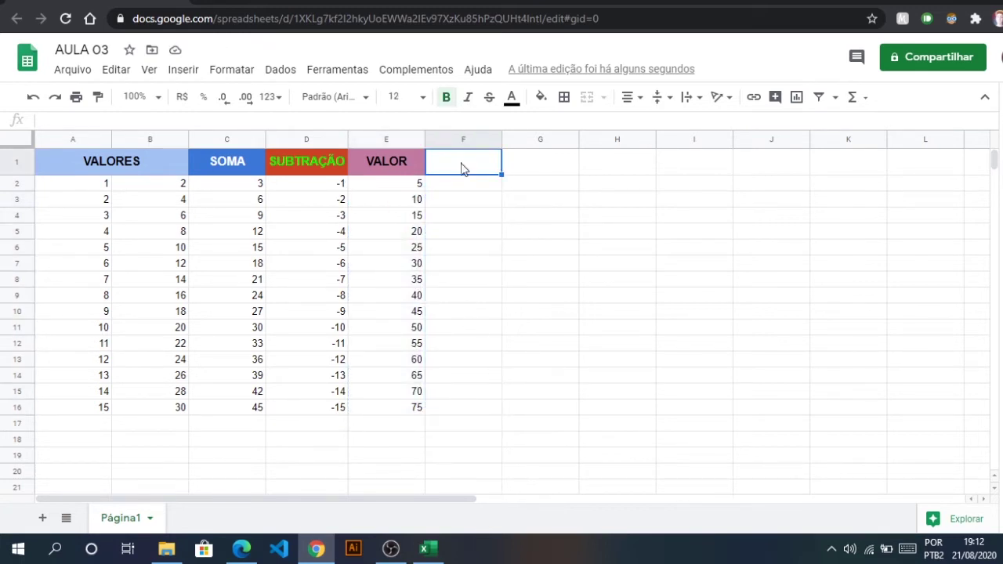
text(MUL)
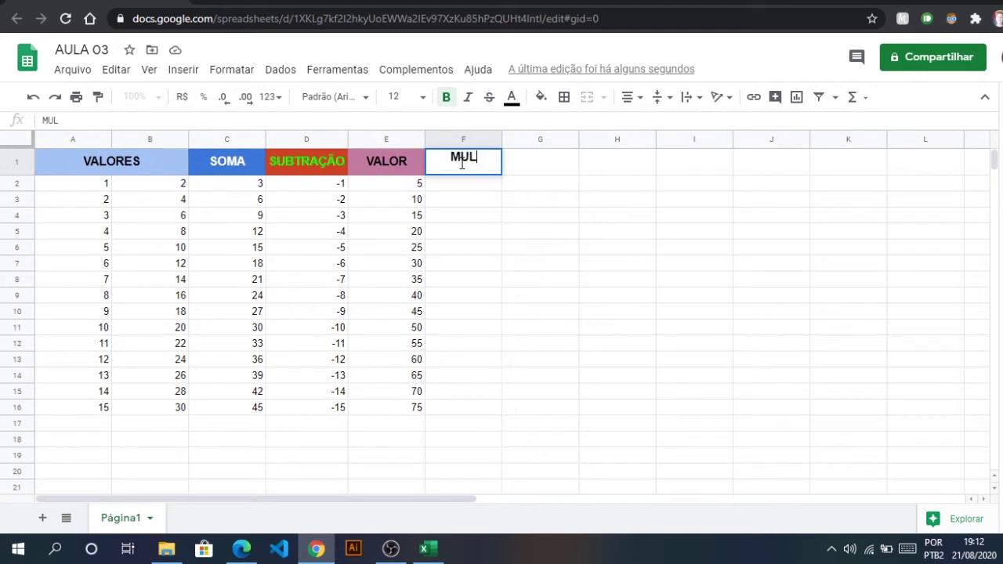
text(TIPLICAÇÃO)
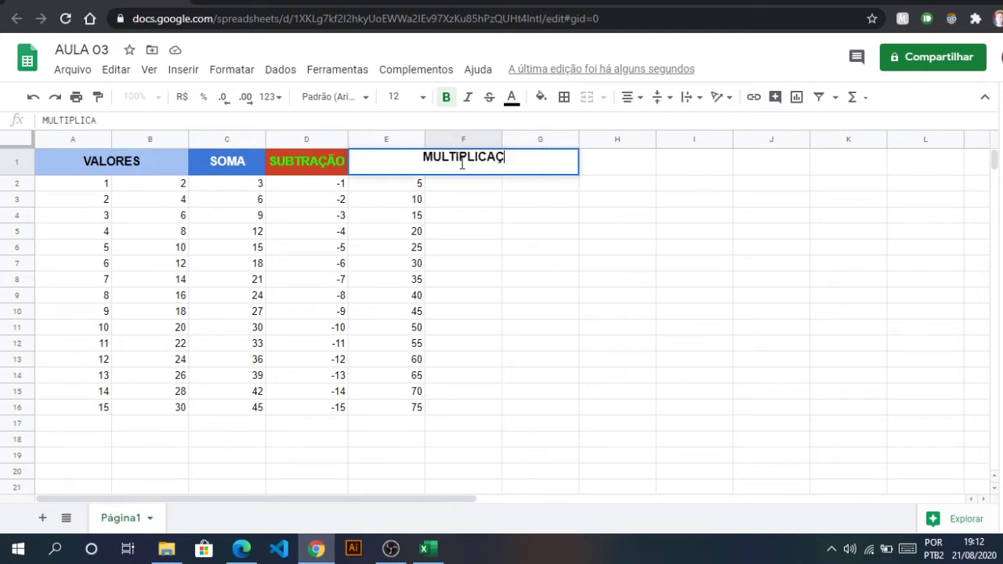
click(463, 204)
click(483, 158)
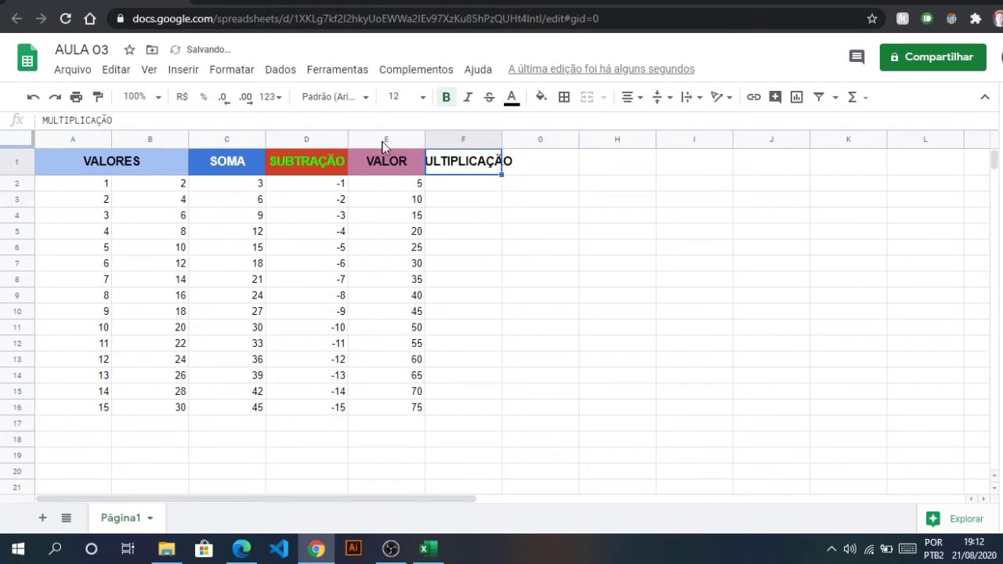
Widen column F to fit the MULTIPLICAÇÃO header and give the header cell a bright red background
drag(501, 134, 526, 136)
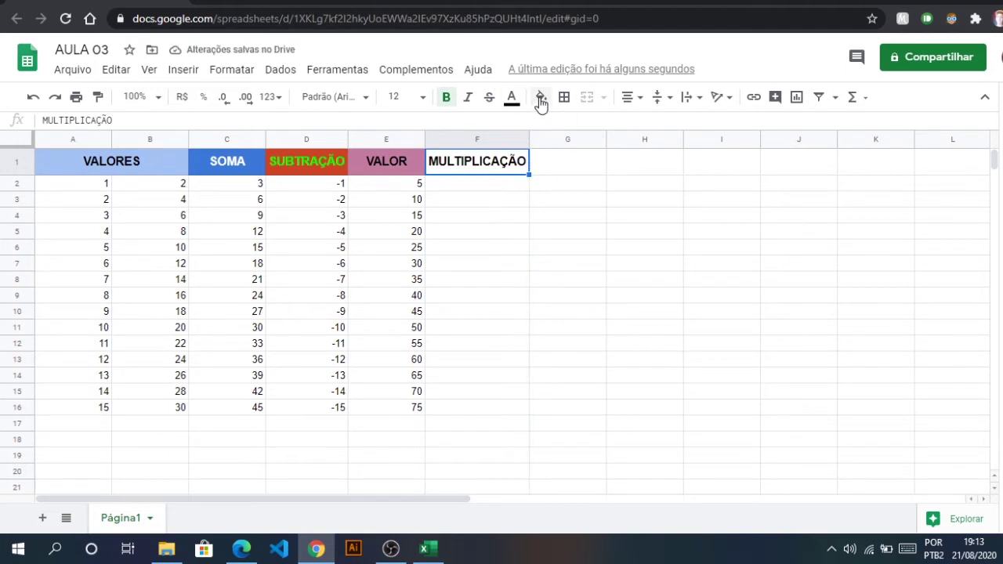
click(540, 98)
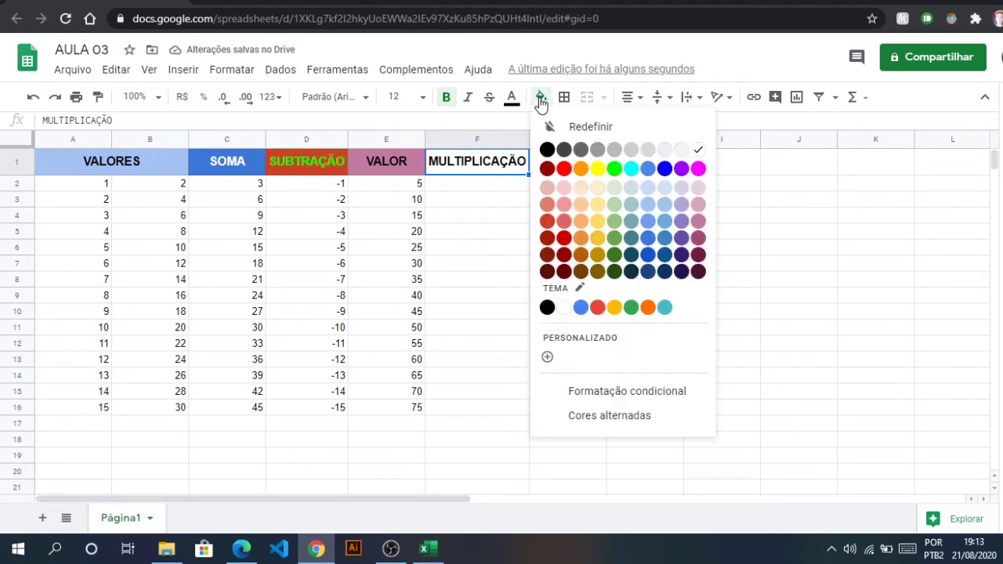
click(563, 168)
Enter the formula =C2*E2 in F2 to multiply the first SOMA result by its VALOR entry
click(486, 190)
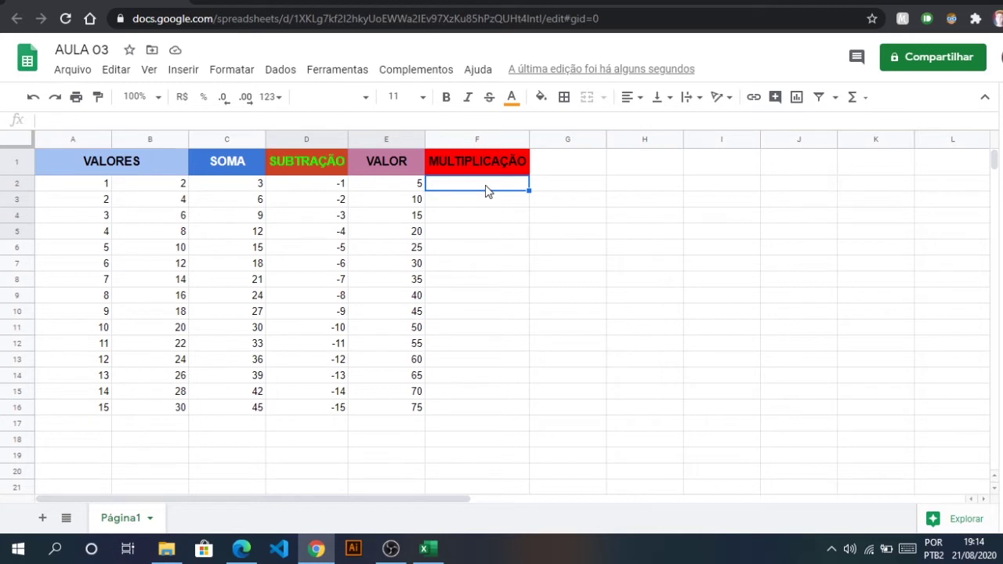
text(=)
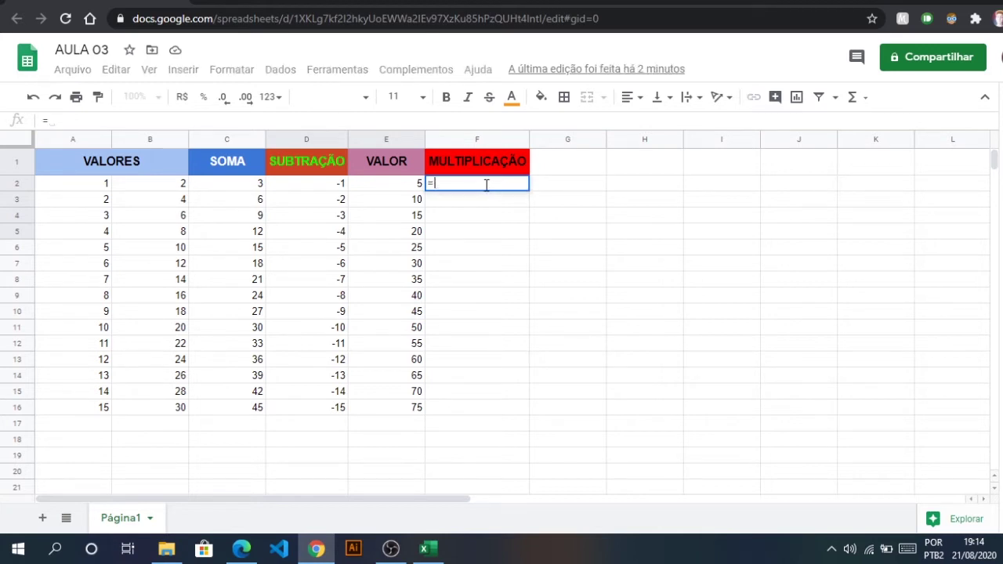
click(232, 183)
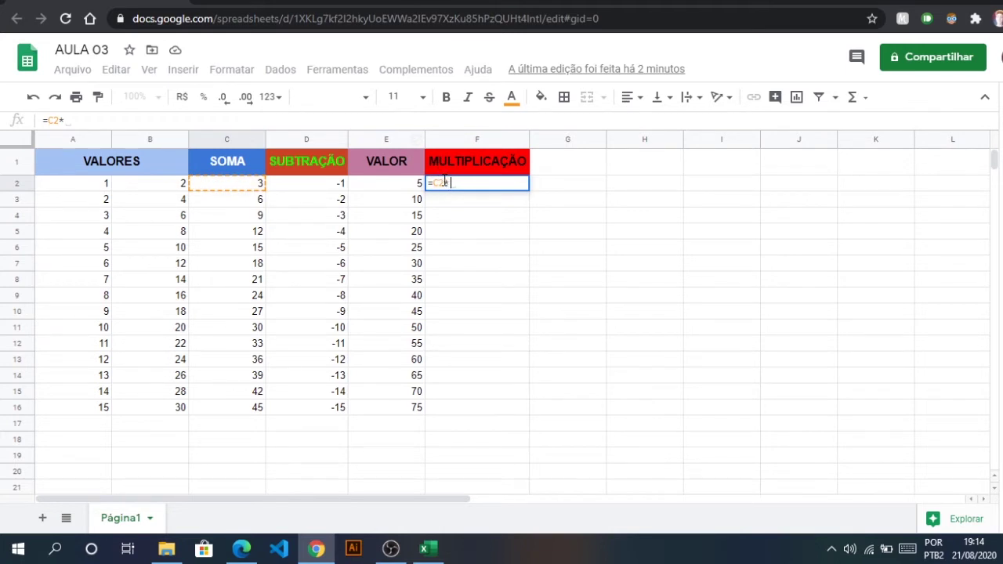
drag(448, 182, 455, 182)
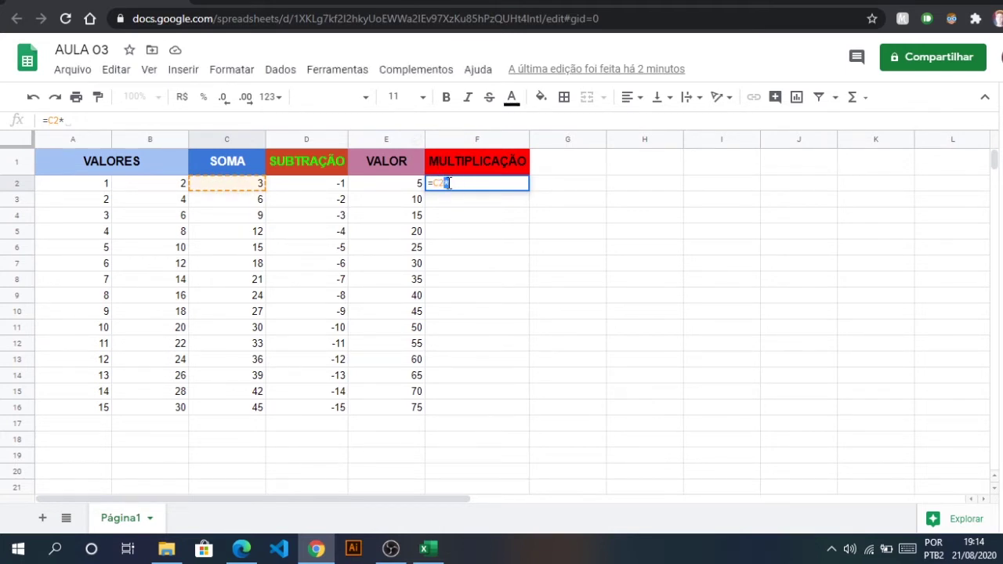
click(463, 185)
click(409, 192)
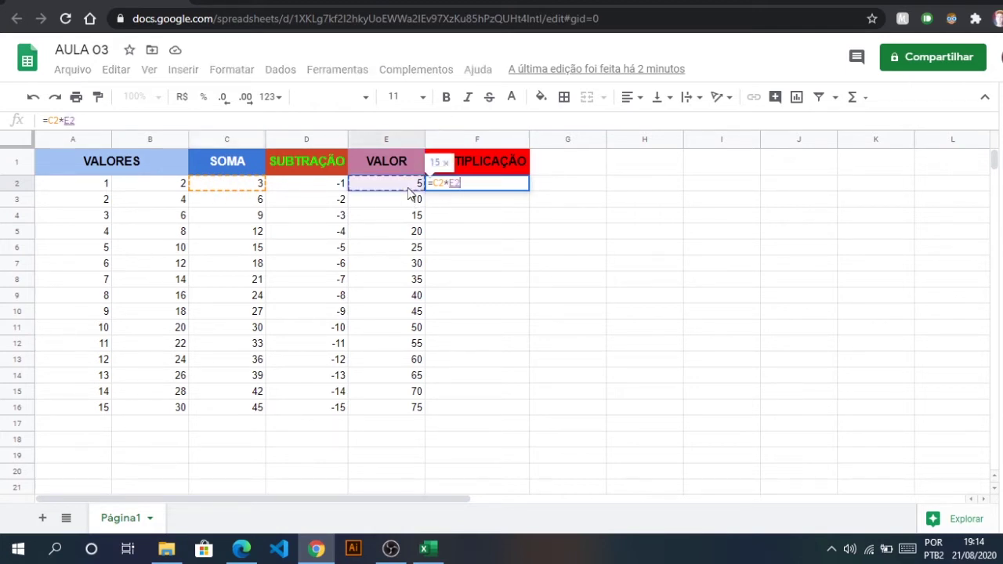
key(Return)
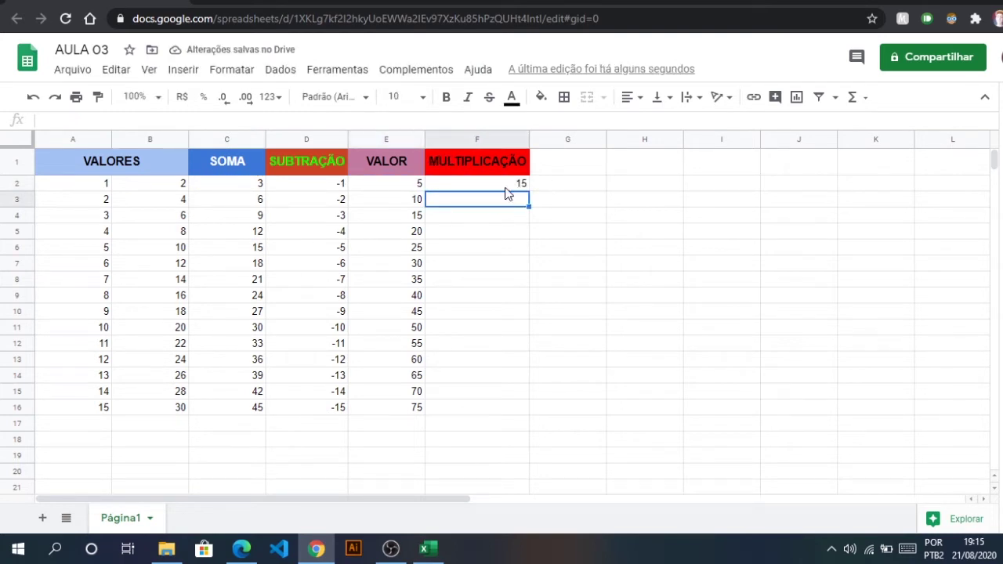
Enter the formula =C3*E3 in F3 under the MULTIPLICAÇÃO header
text(=)
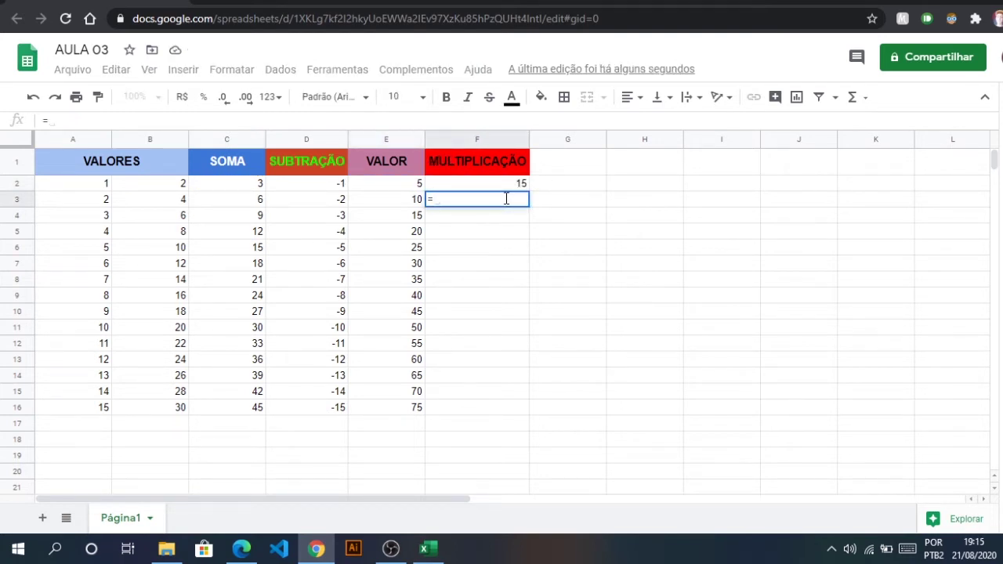
click(231, 203)
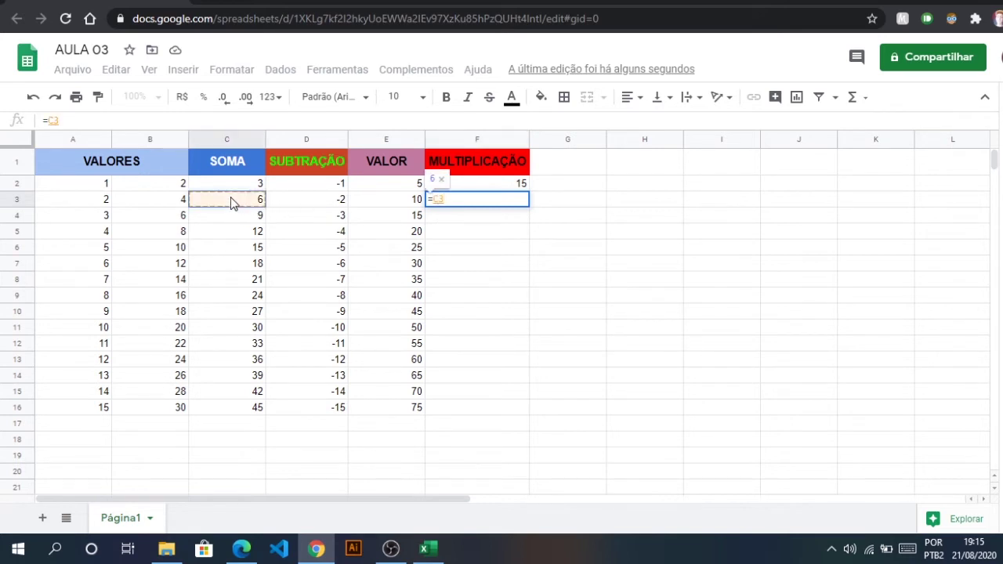
text(*)
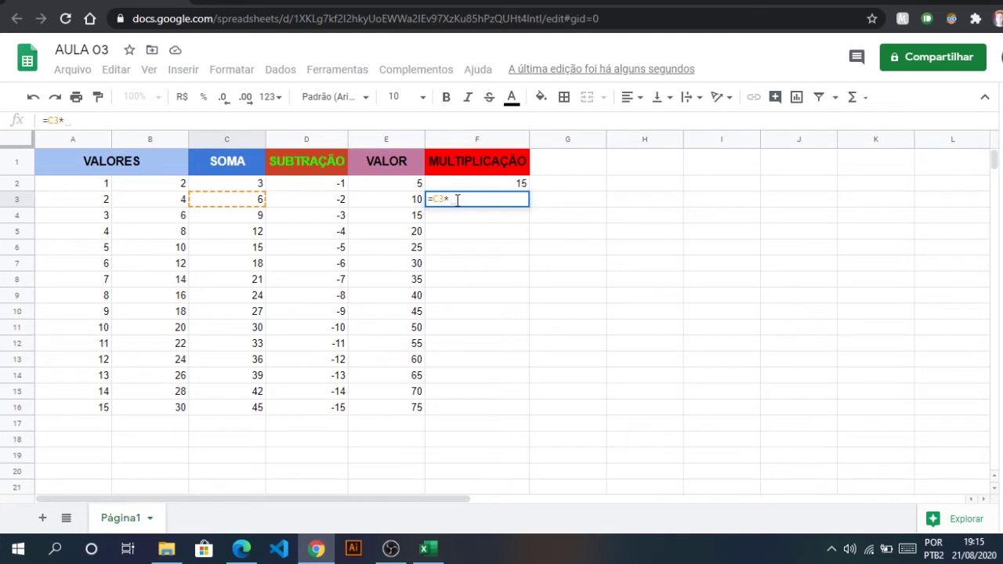
click(393, 203)
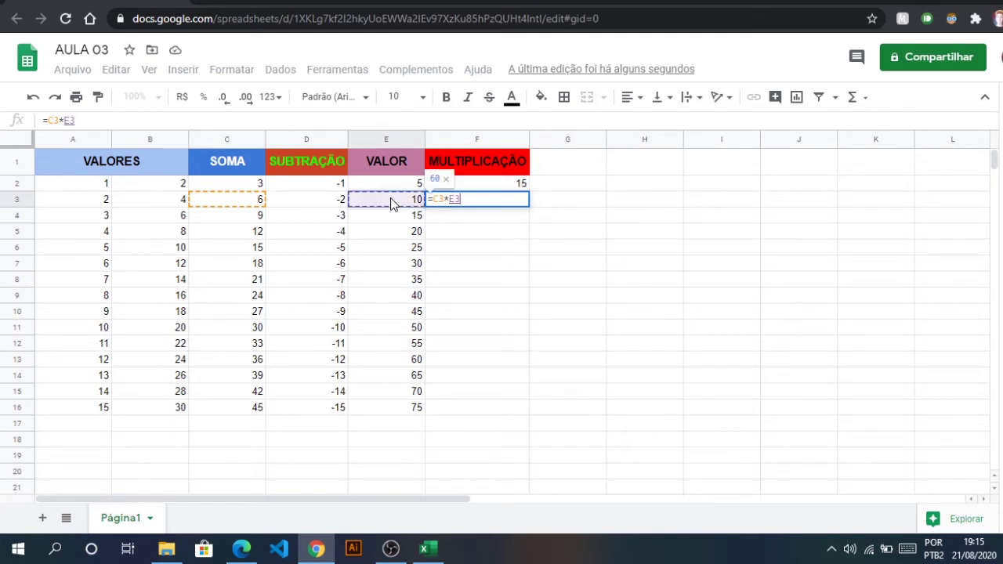
key(Return)
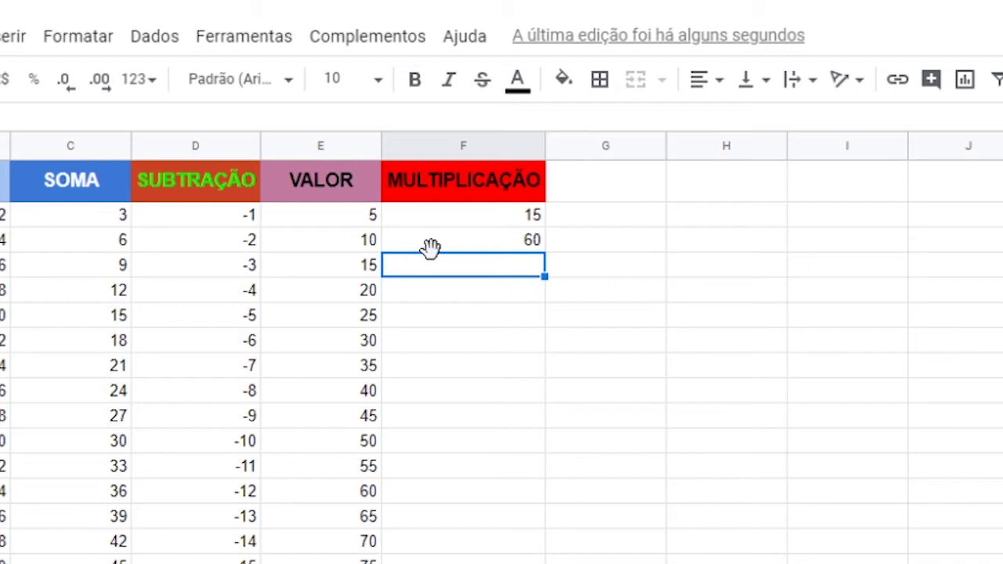
Start a formula in F4 with the MULT function and C4 as its first factor
text(=)
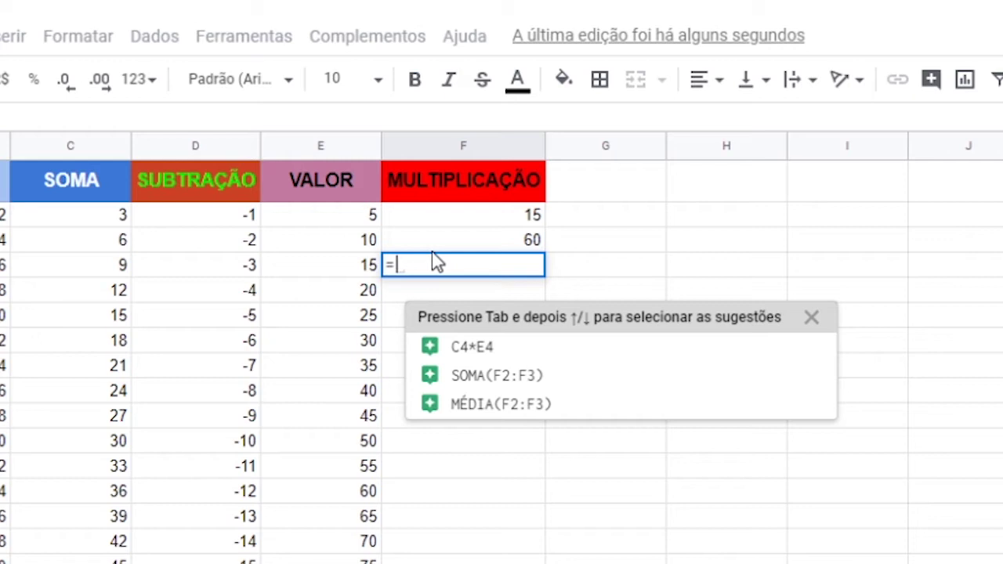
text(MU)
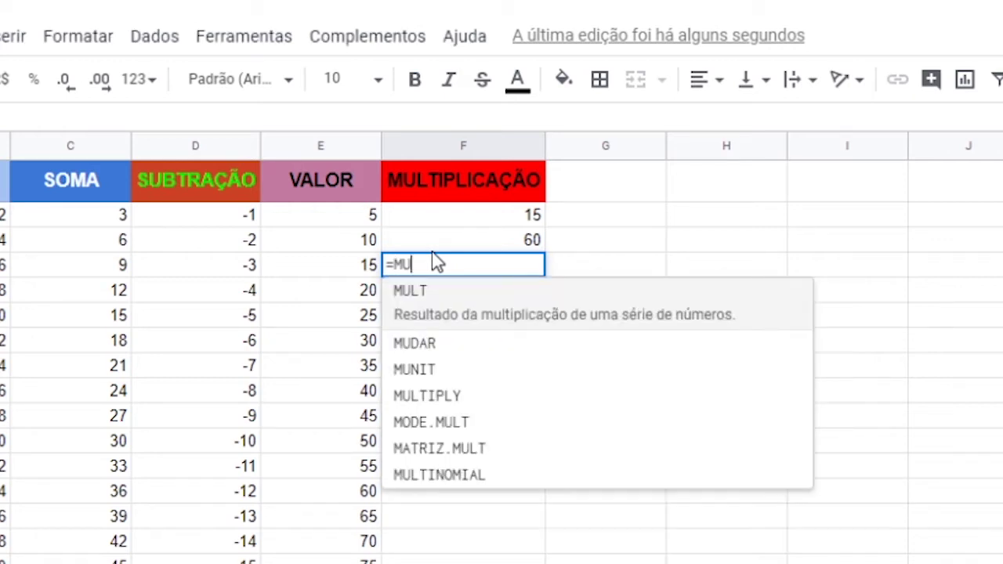
text(LT)
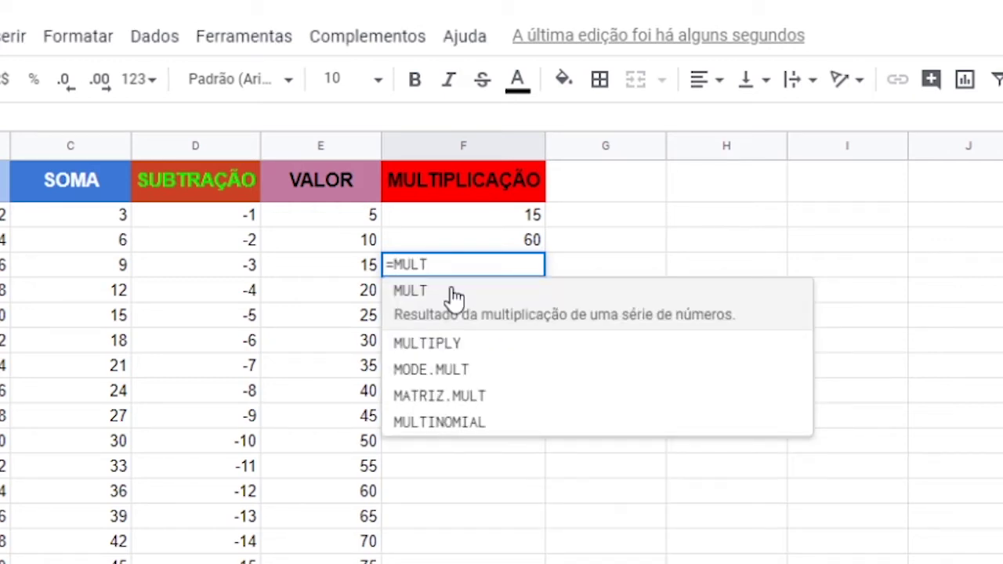
click(454, 296)
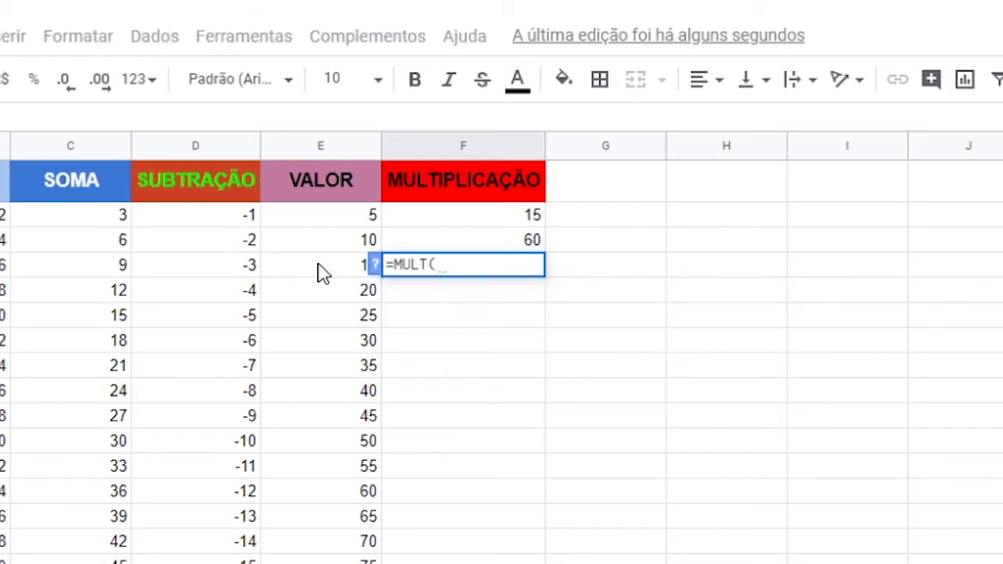
click(82, 270)
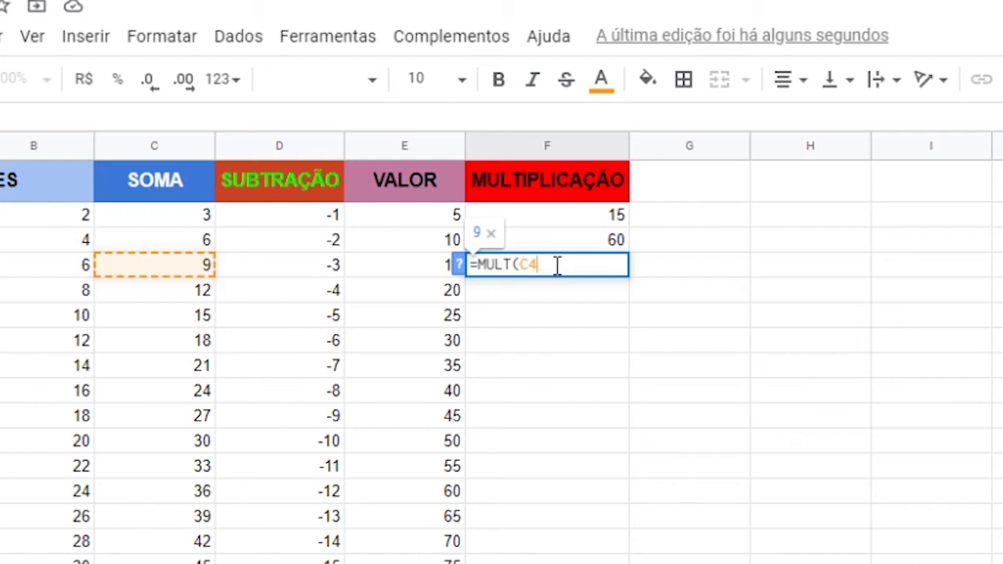
Try the range C4:E4 as the MULT argument in F4 and cut it back to C4
text(:)
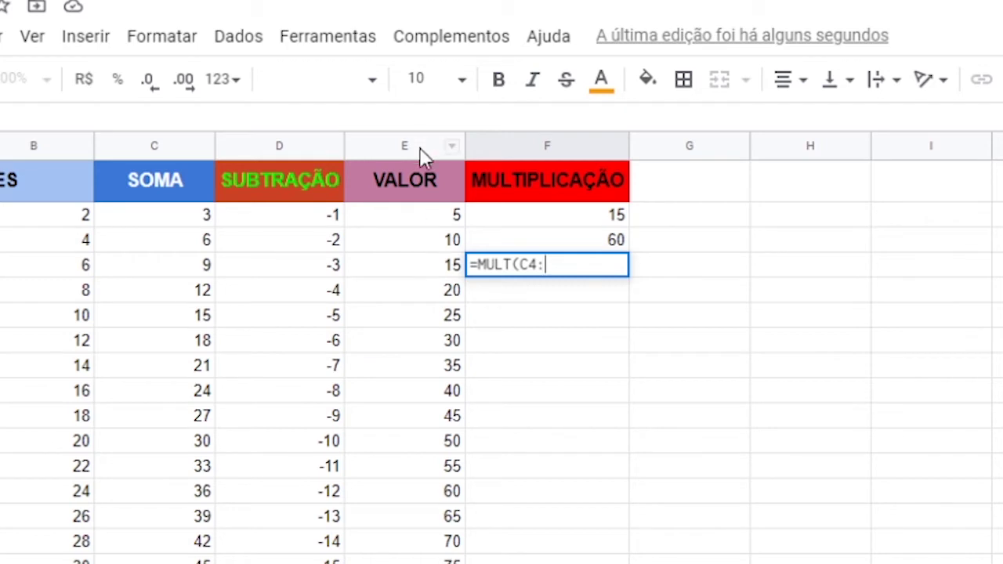
text(E)
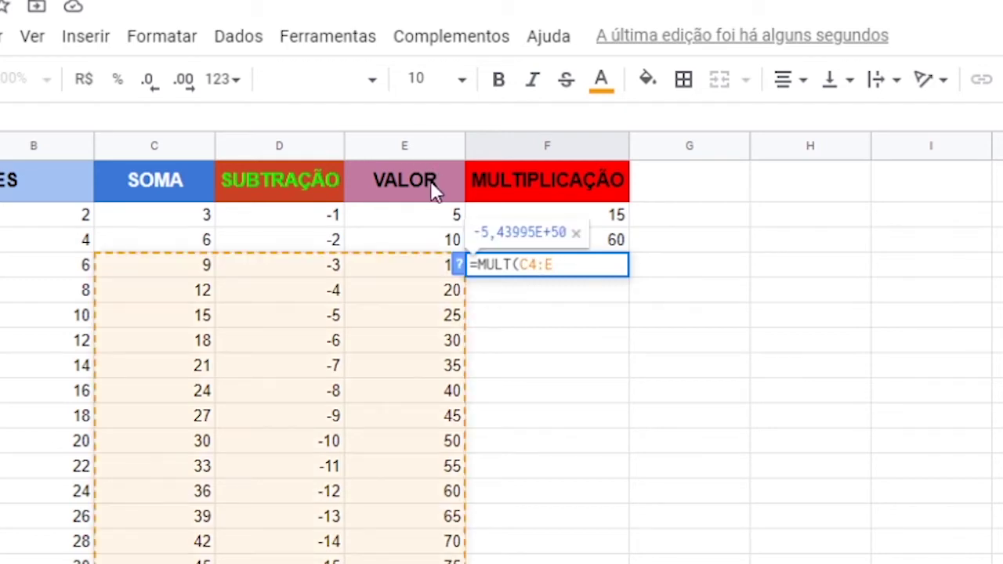
text(4)
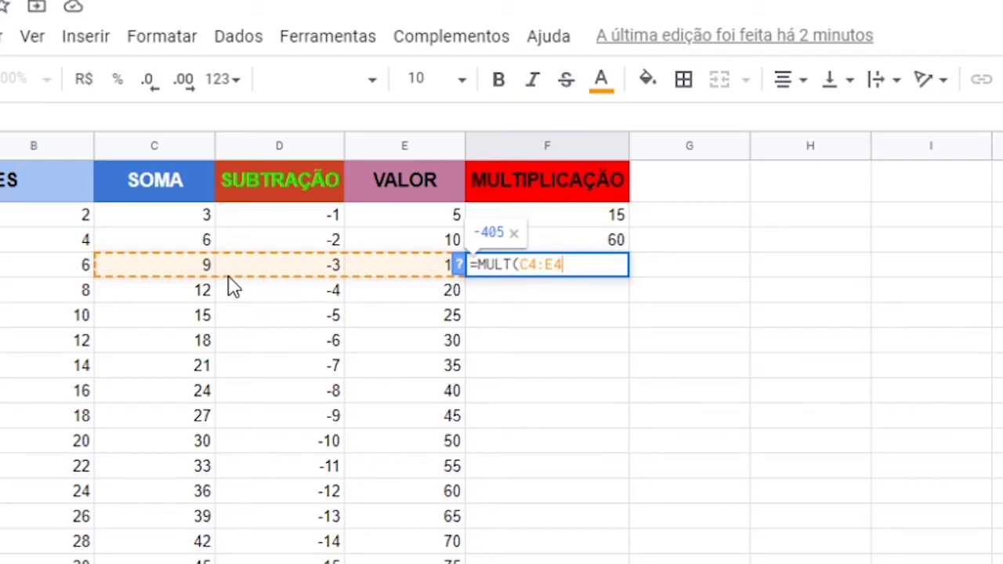
key(BackSpace)
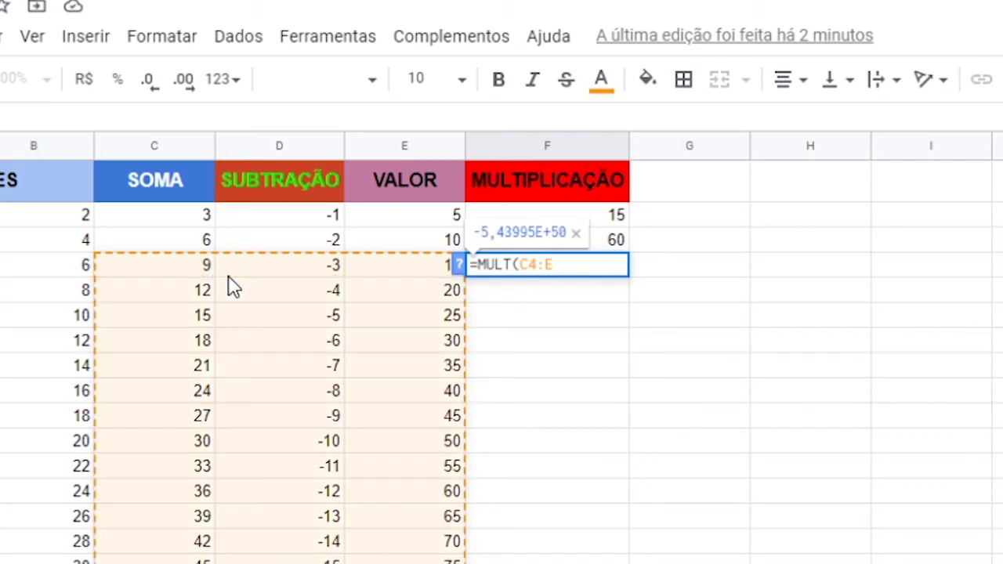
key(BackSpace)
key(BackSpace)
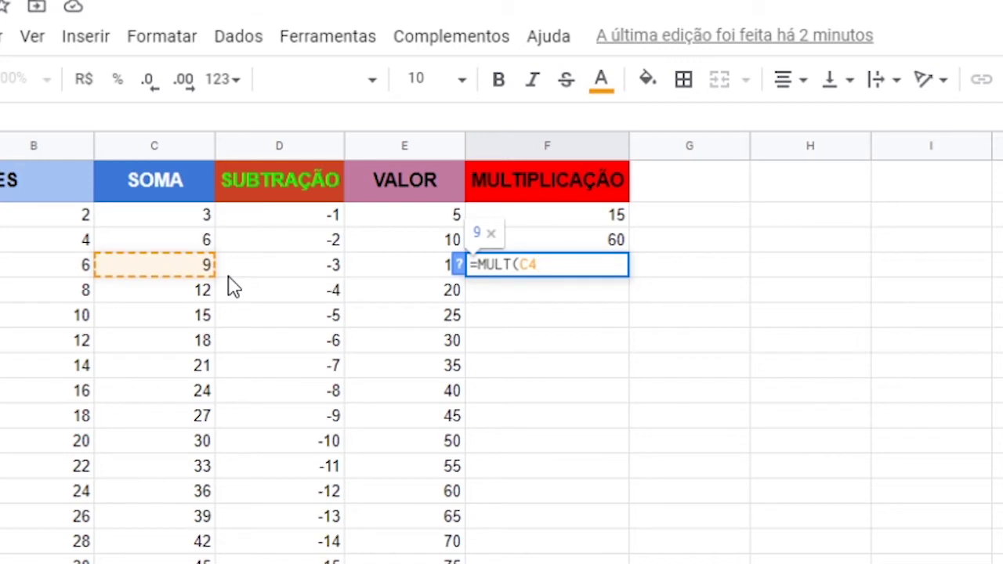
Complete the formula in F4 as =MULT(C4;E4), multiplying the third SOMA result by its VALOR entry
text(:)
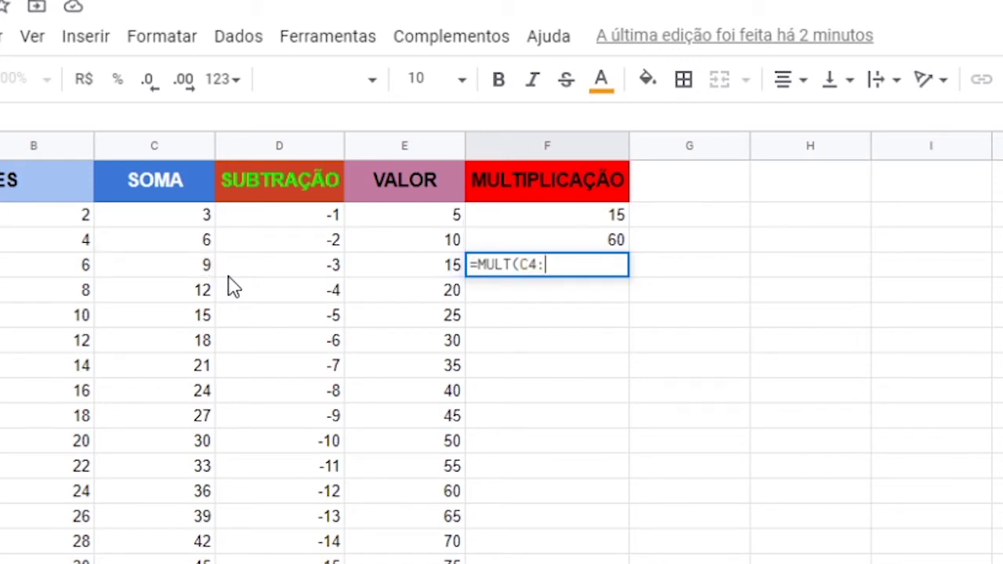
key(BackSpace)
text(;)
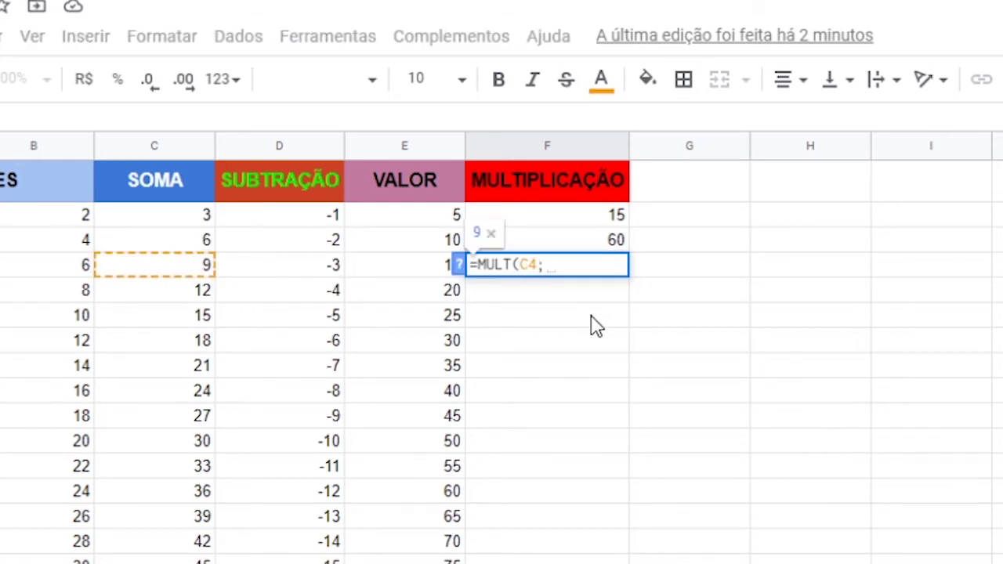
text(E4)
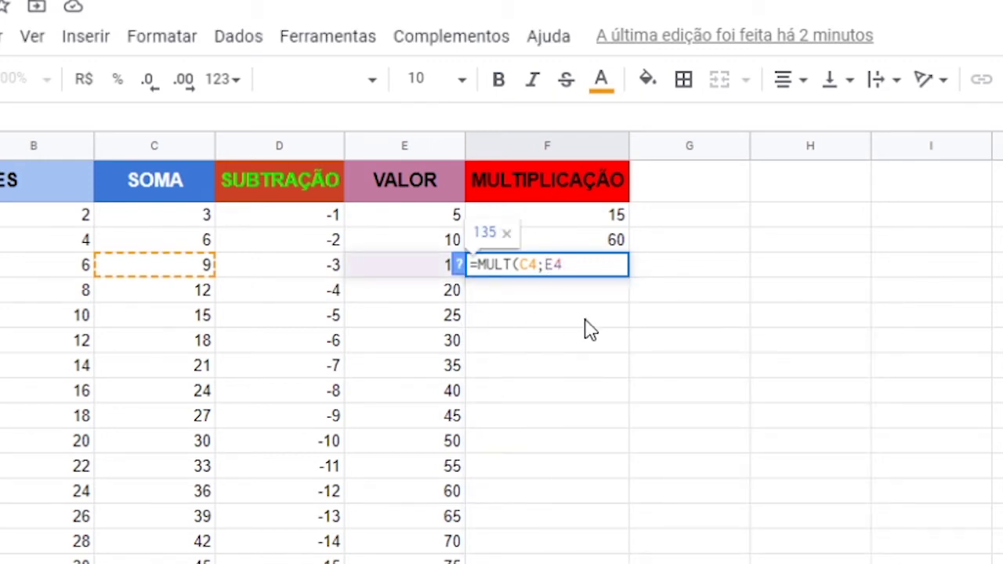
text())
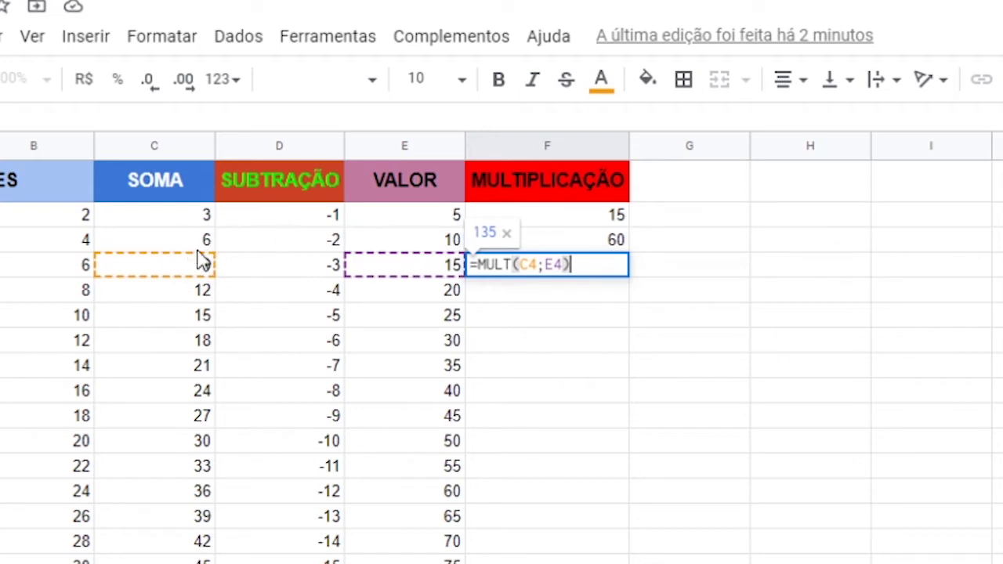
key(Return)
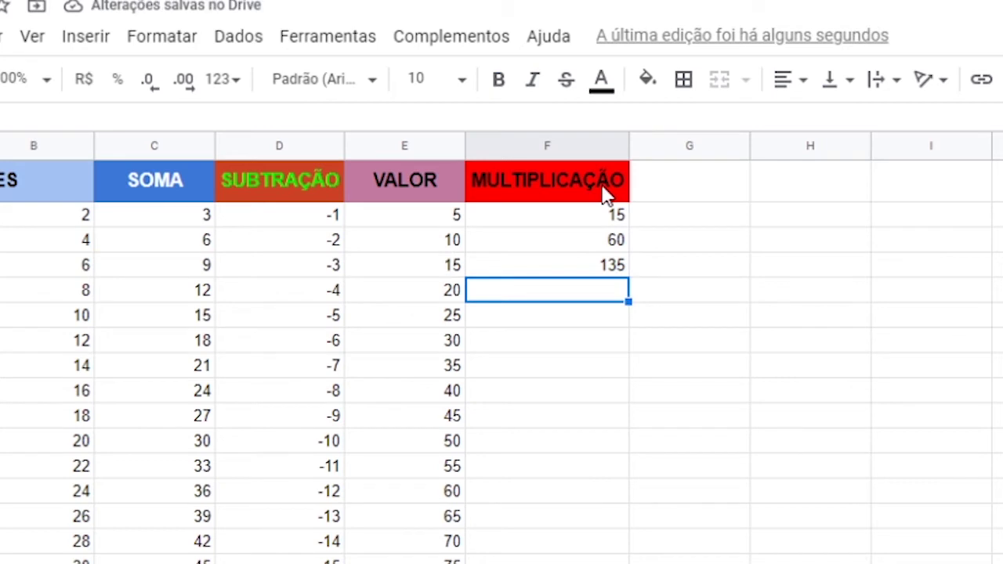
Enter the formula =MULT(C5;E5) in F5 under the MULTIPLICAÇÃO header
text(=M)
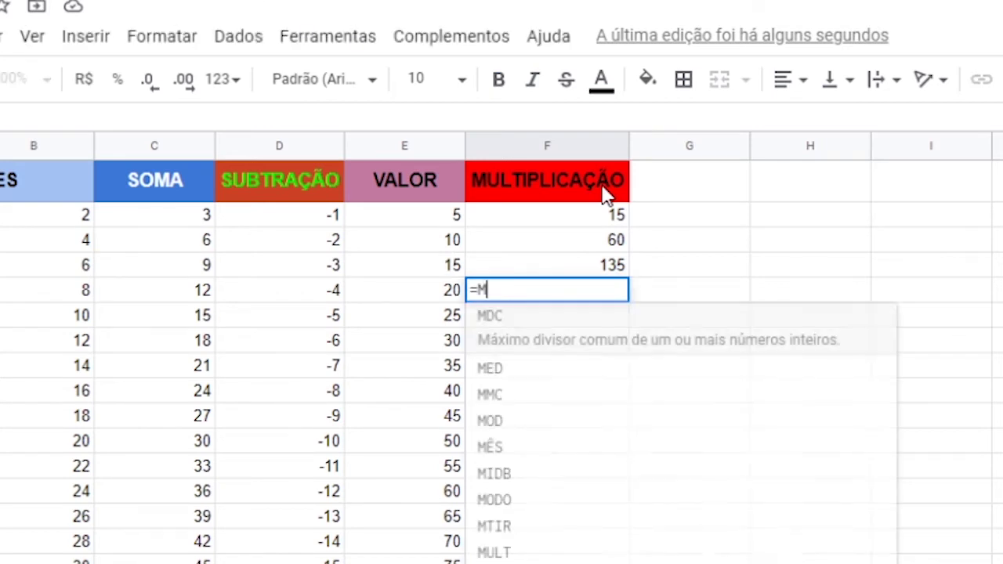
text(UL)
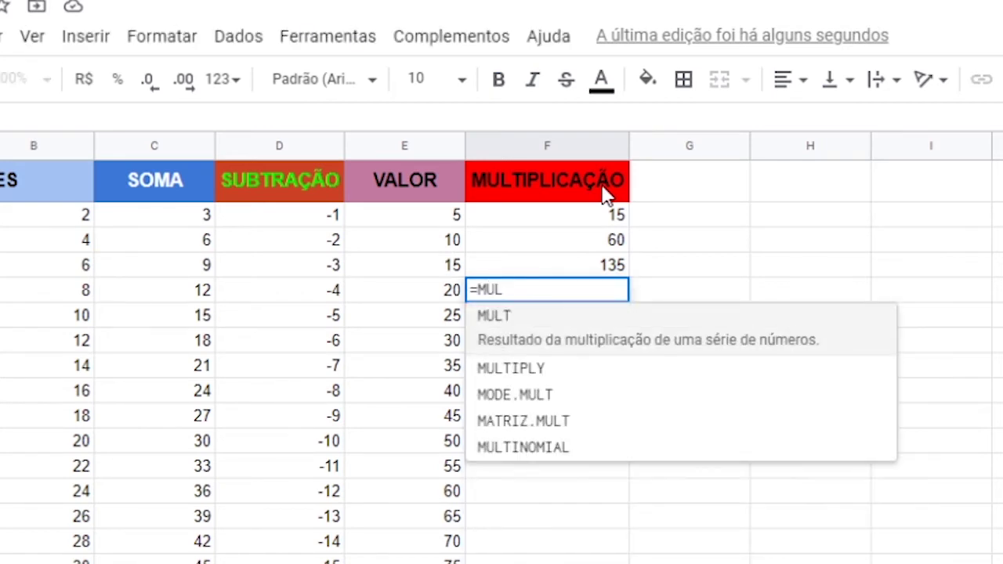
text(T()
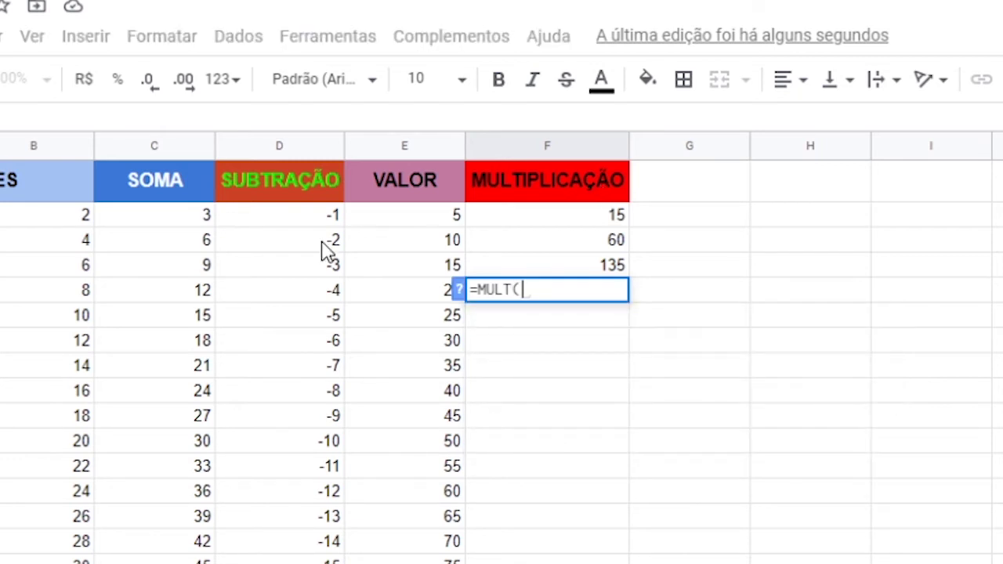
click(169, 295)
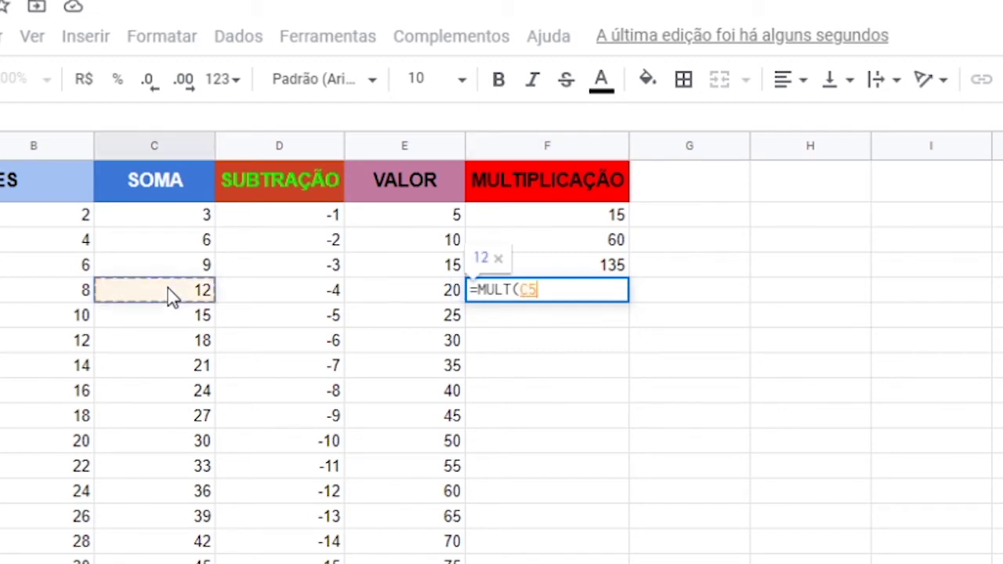
text(; )
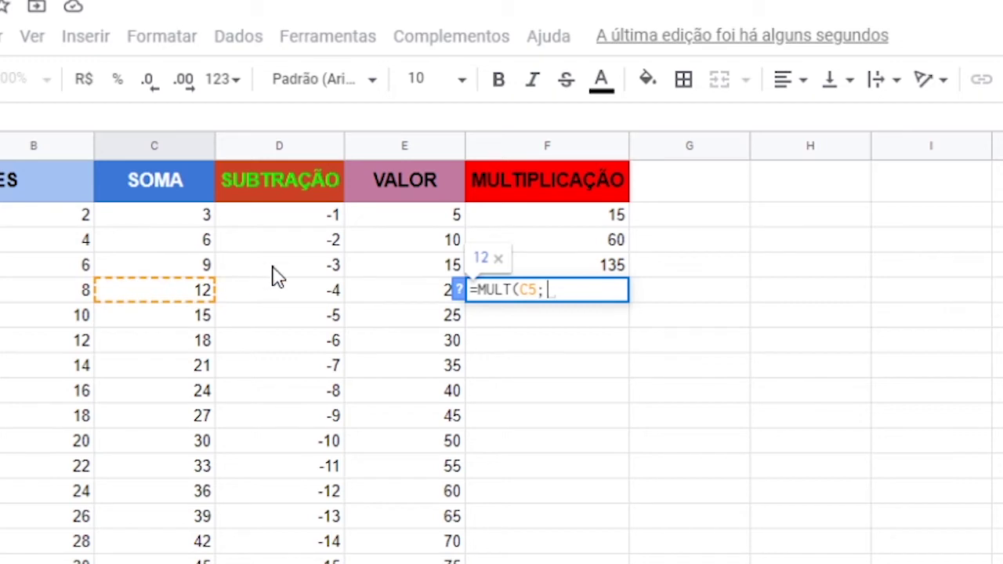
text(E)
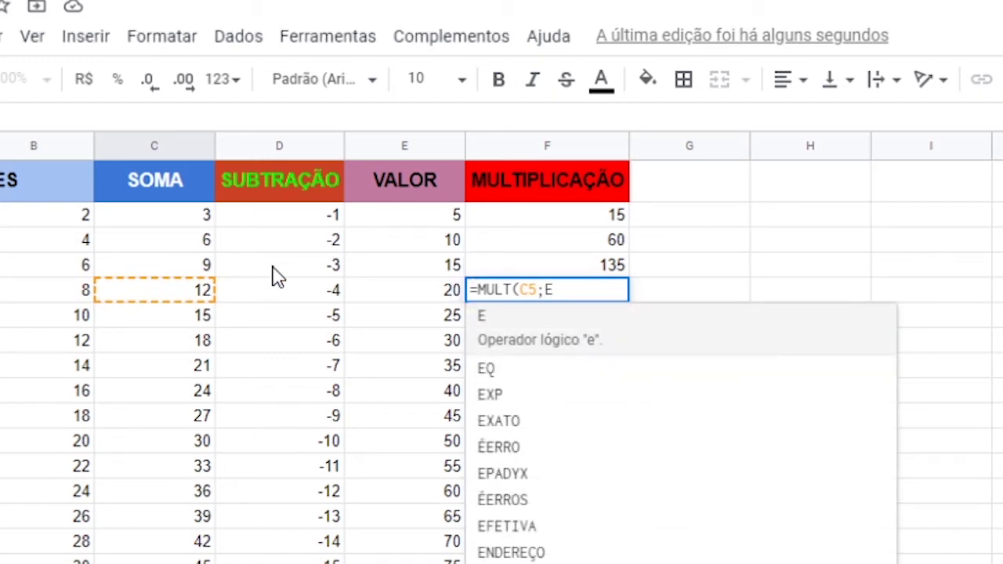
text(5)
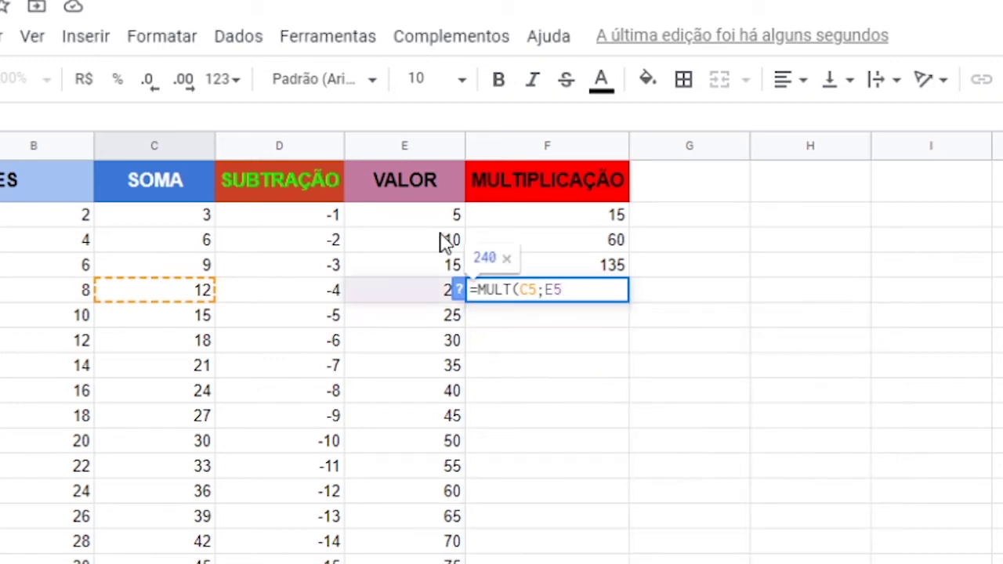
text())
key(Return)
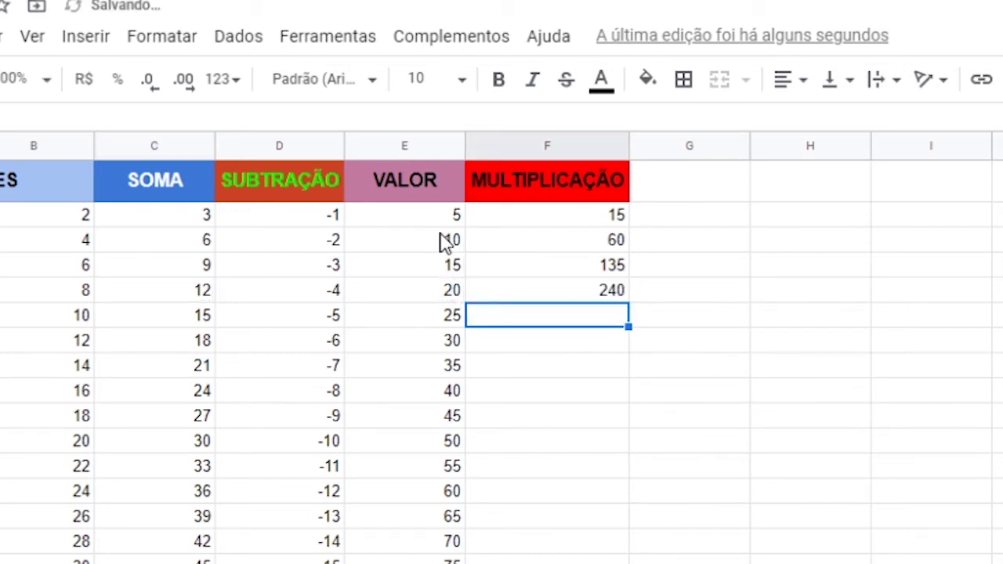
Fill the MULT formula from F4 upward into F3 and F2, replacing the formulas that use the asterisk operator
click(605, 273)
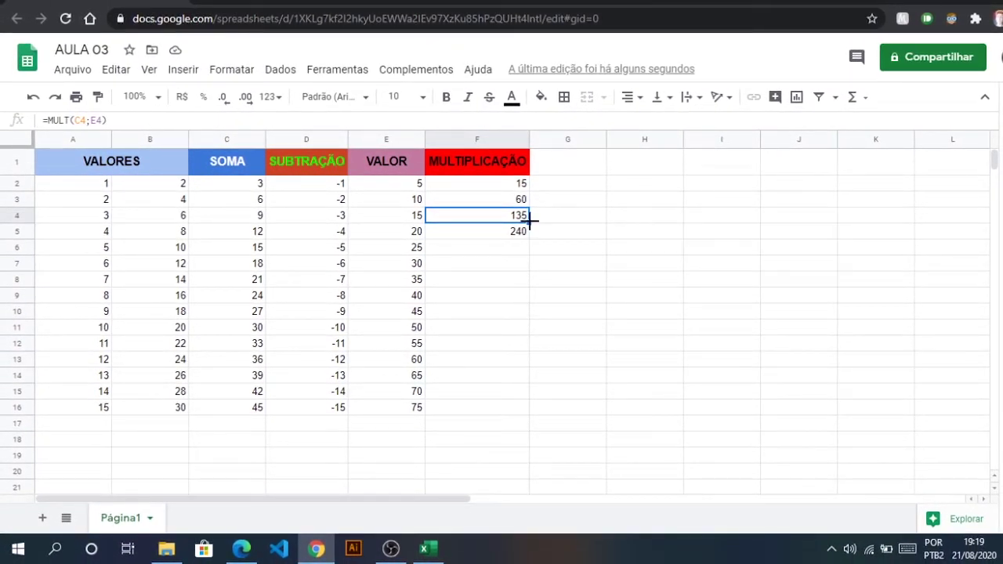
drag(529, 222, 527, 203)
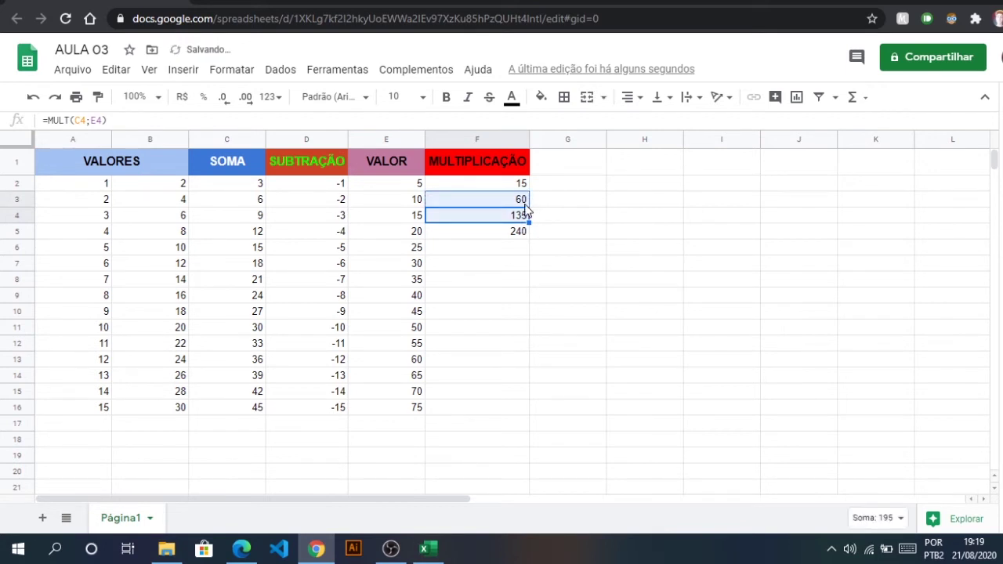
click(505, 199)
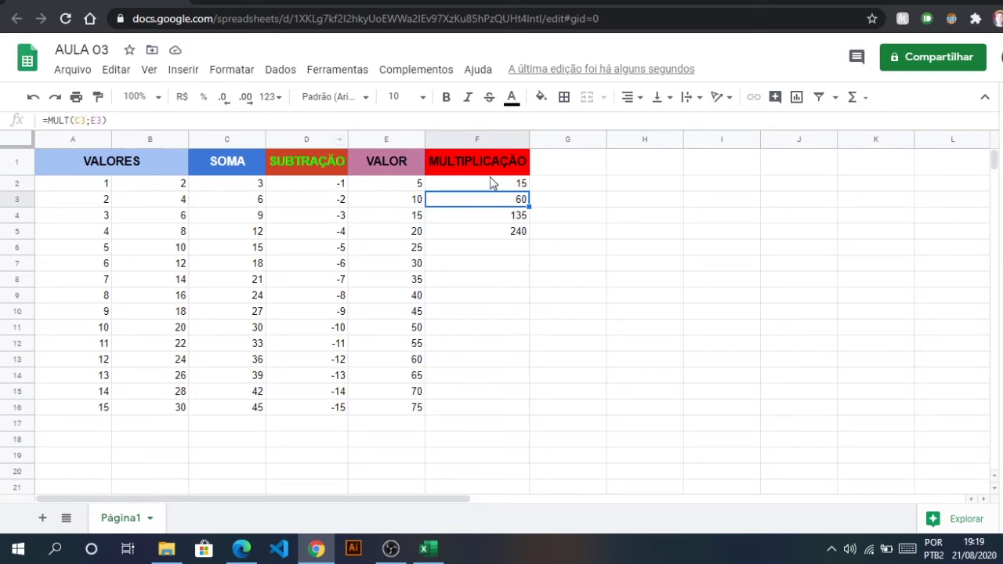
click(469, 185)
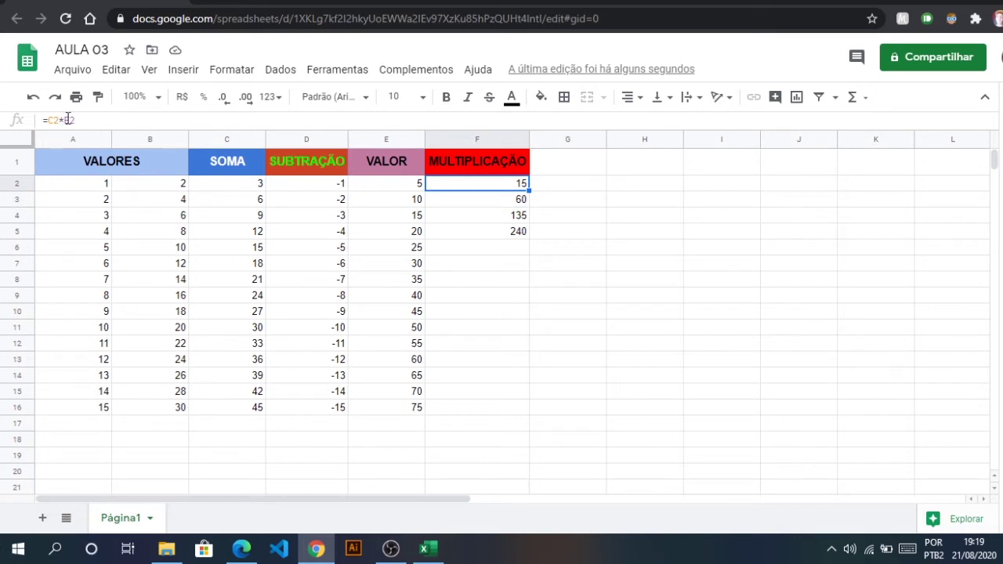
click(519, 203)
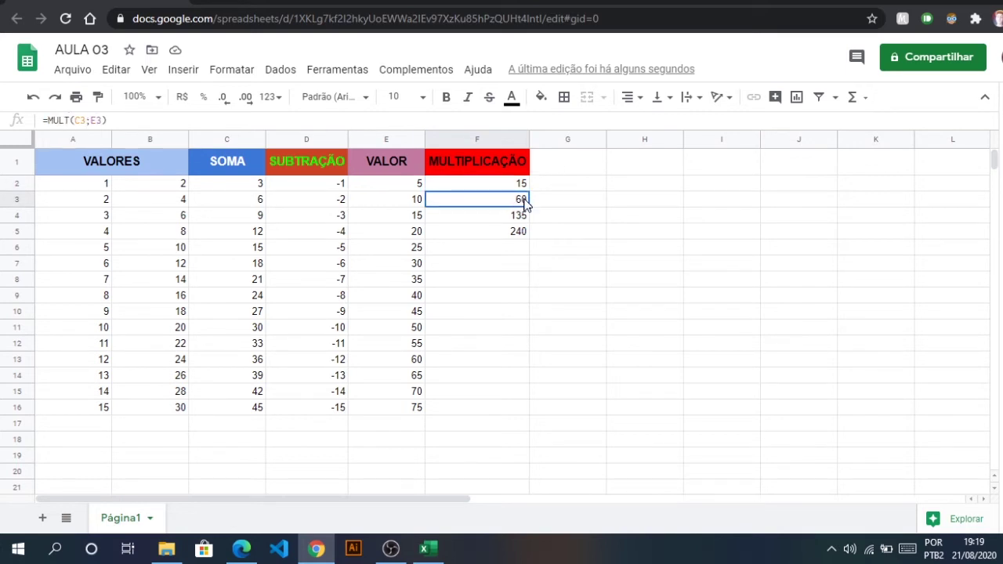
drag(530, 206, 526, 182)
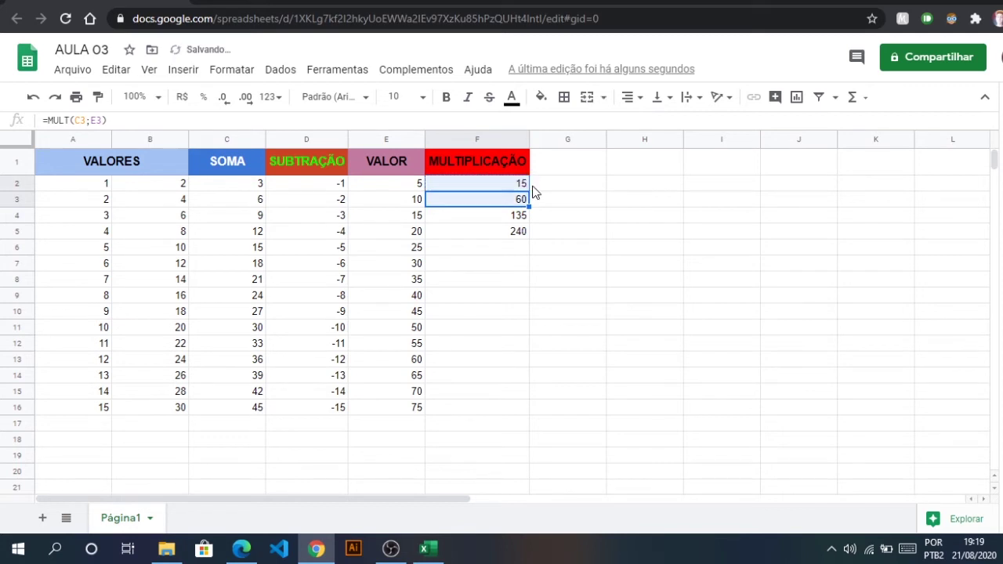
click(506, 183)
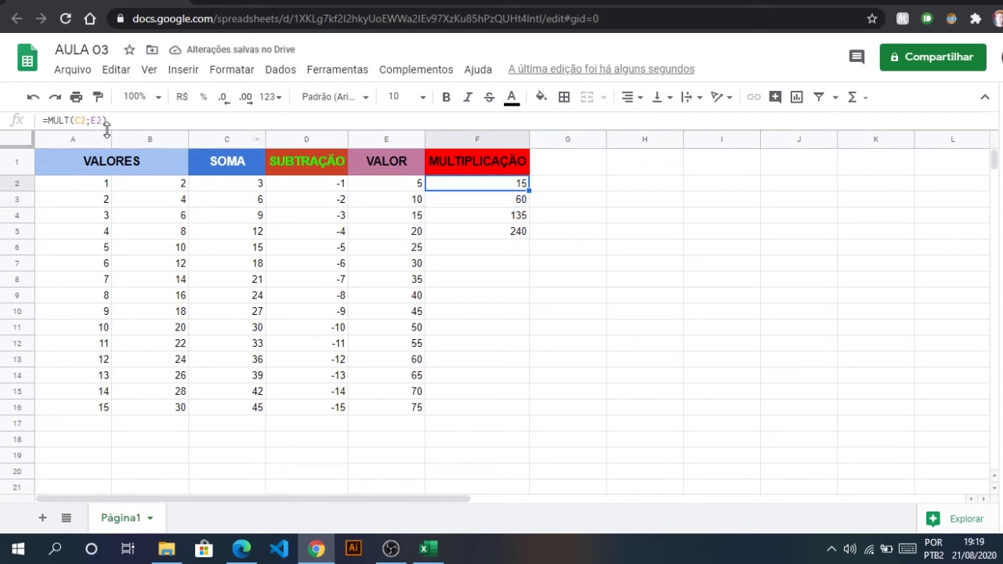
Fill the MULT formula from F5 down the MULTIPLICAÇÃO column to F16
click(497, 233)
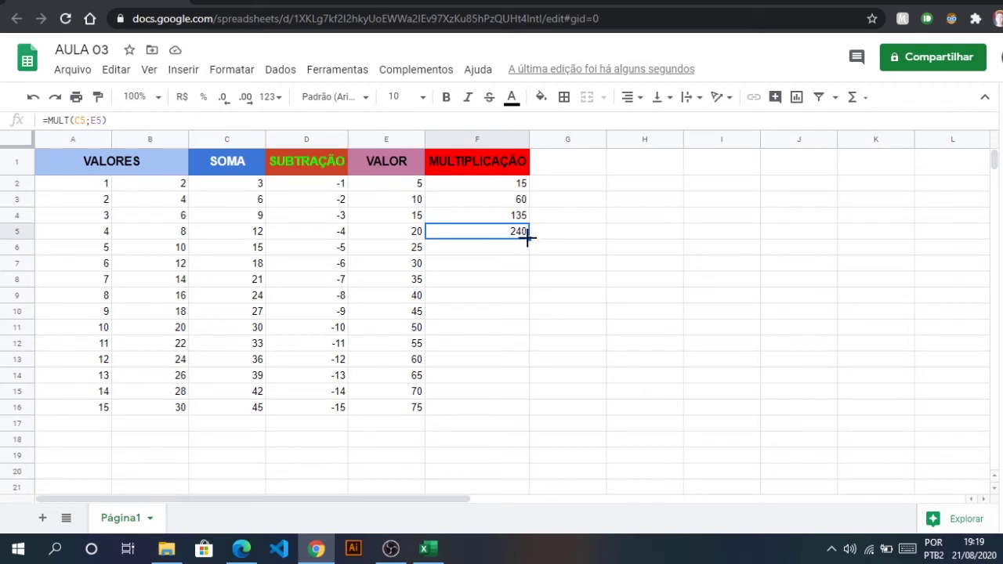
drag(530, 241, 522, 406)
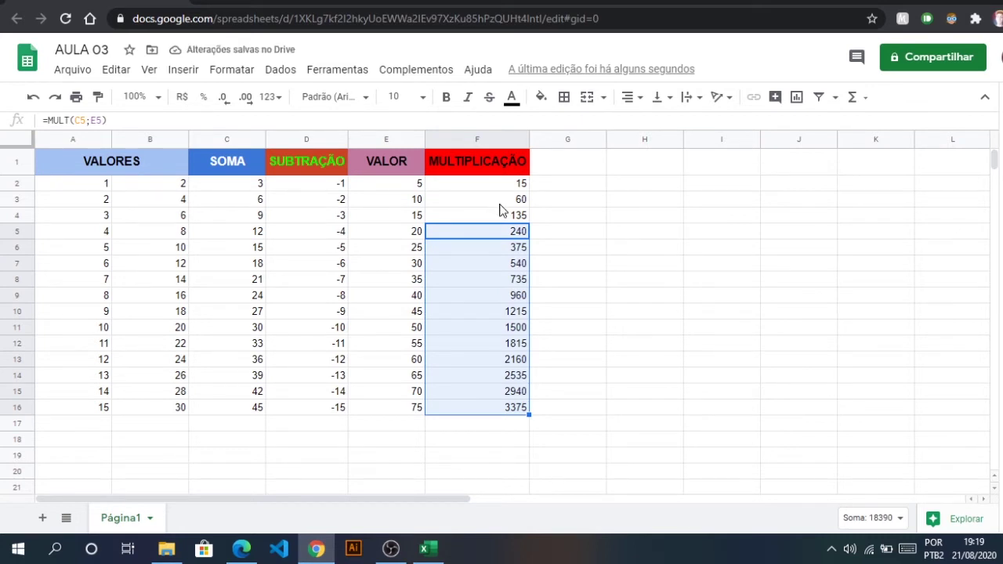
click(588, 213)
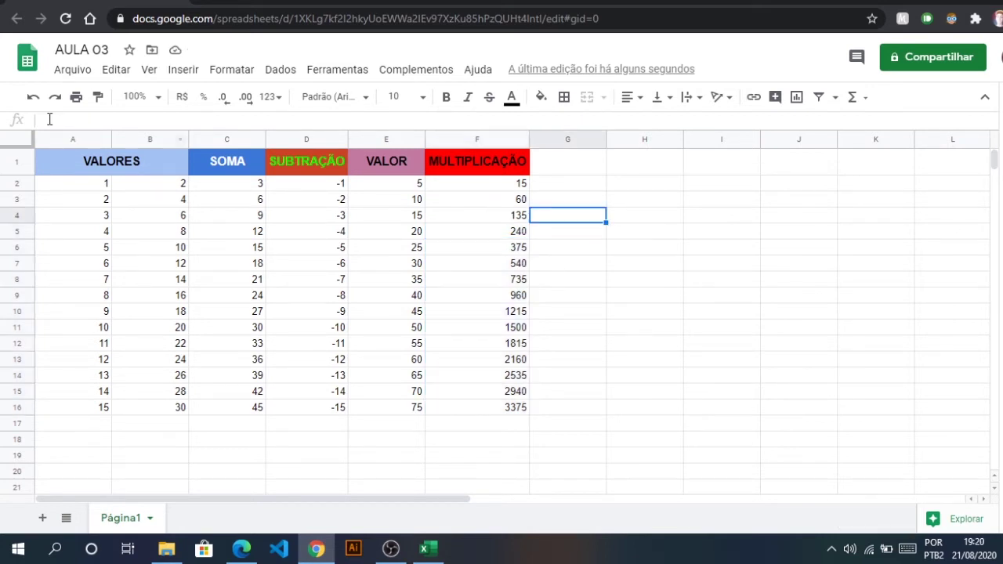
Apply all borders to the whole table, A1:F16, including the header row
drag(70, 161, 515, 407)
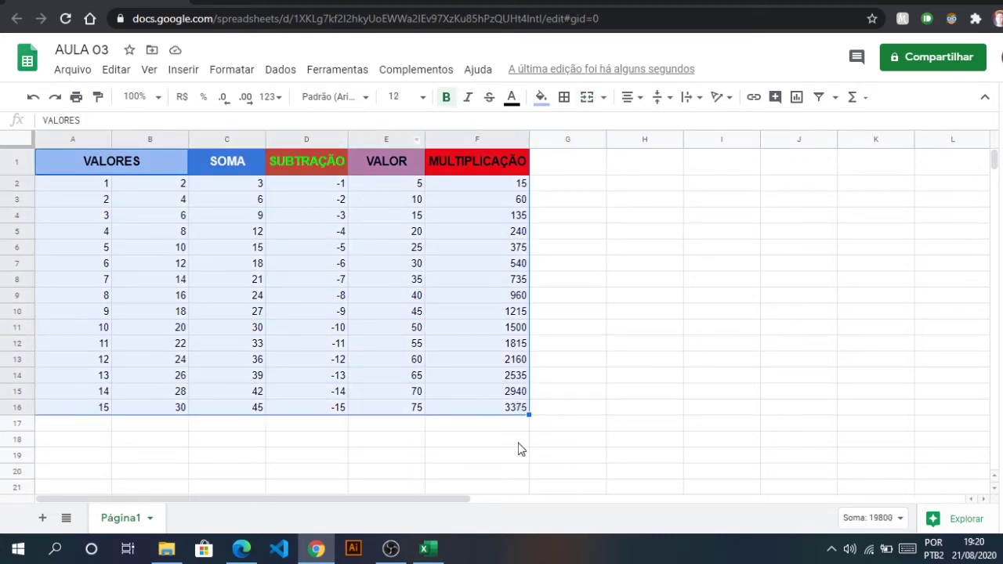
click(567, 102)
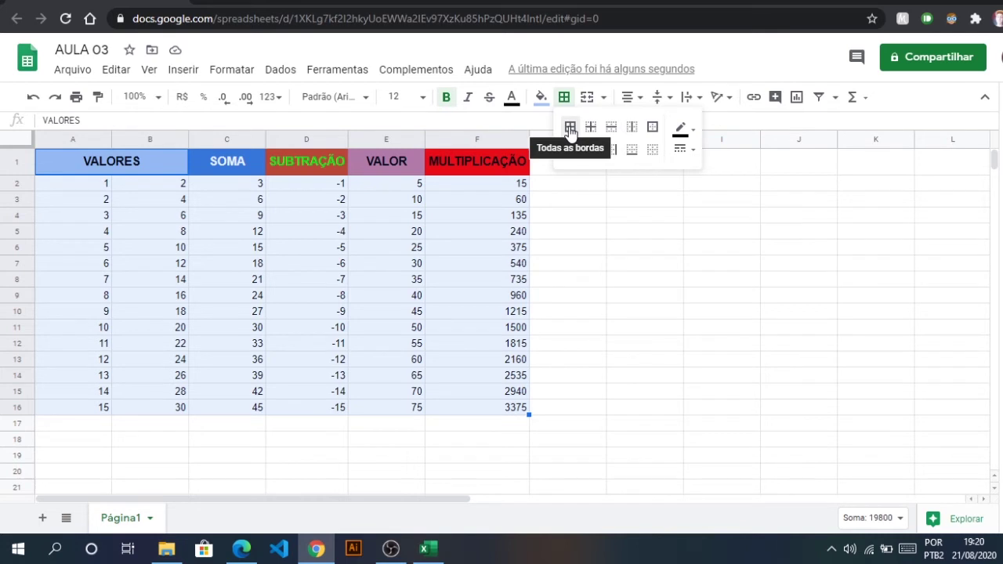
click(571, 128)
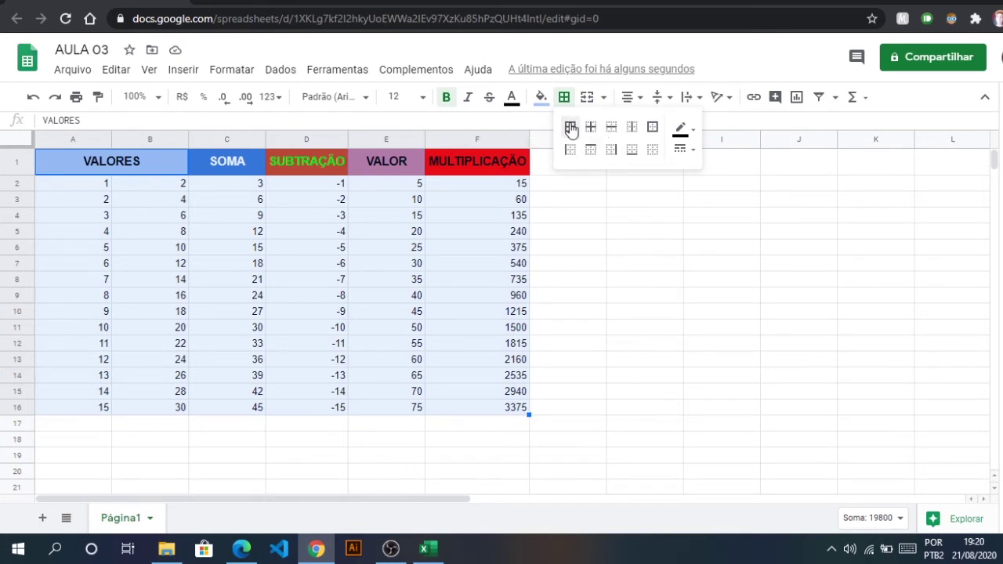
click(604, 220)
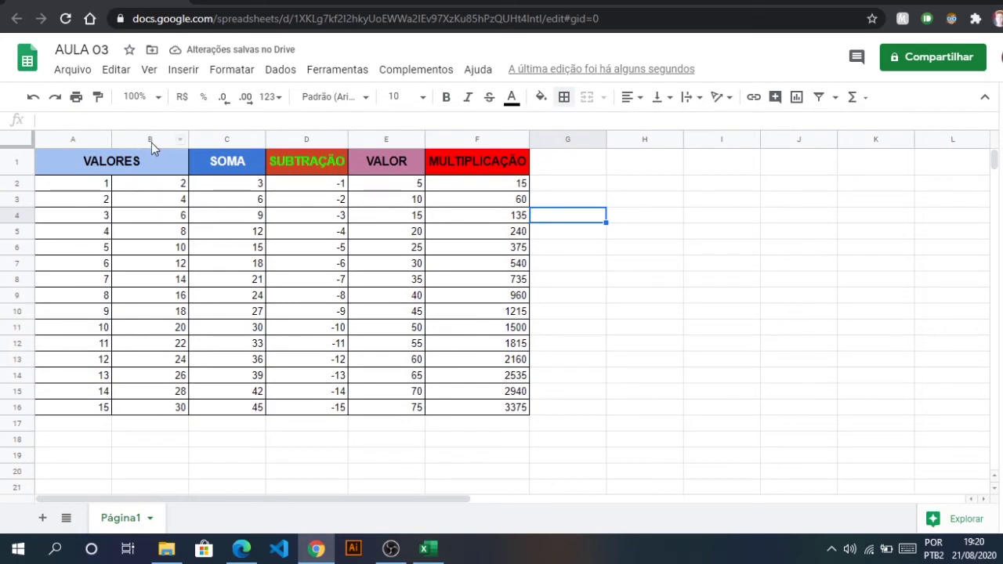
Turn off the sheet's gridlines so only the table's own borders are drawn
click(150, 72)
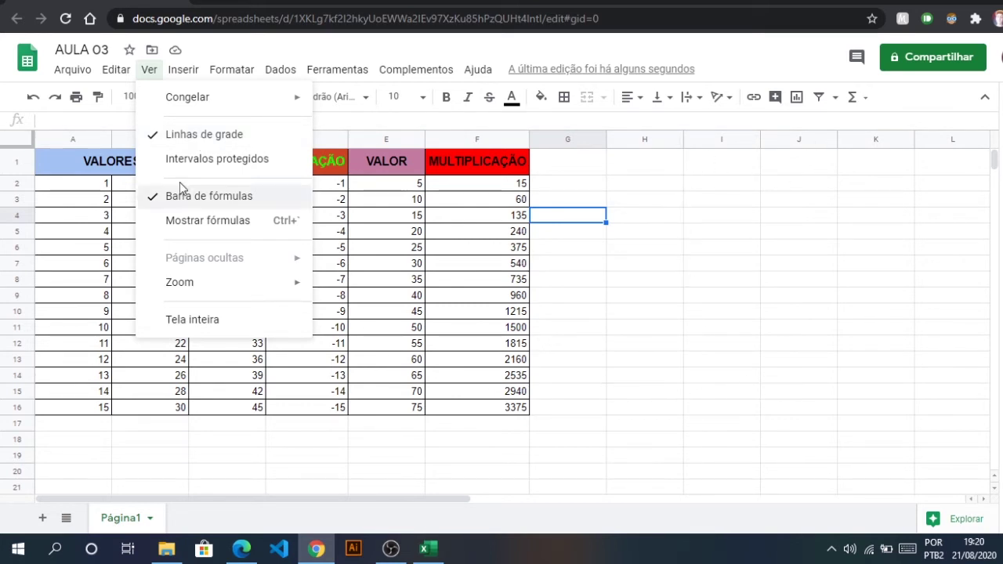
click(181, 135)
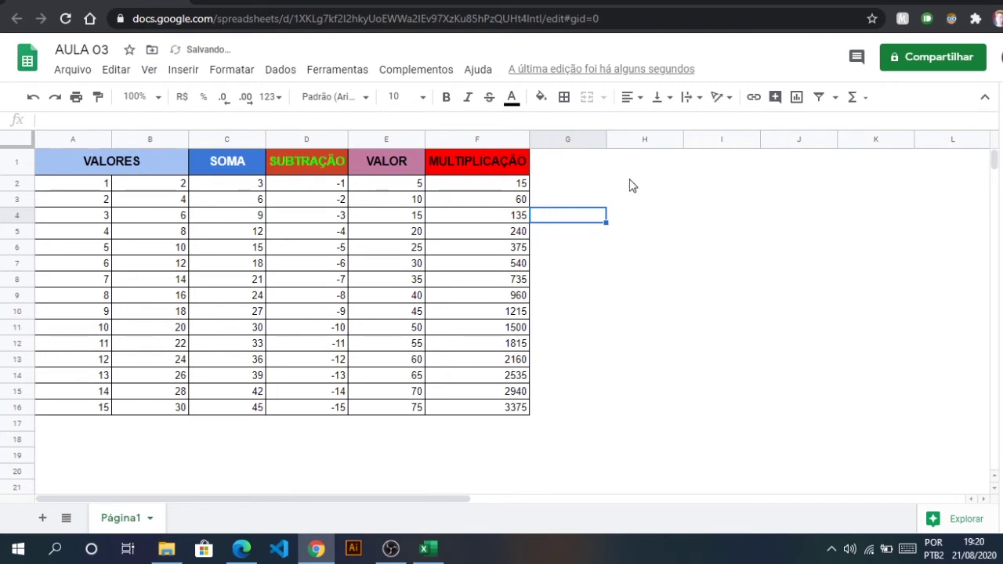
click(603, 267)
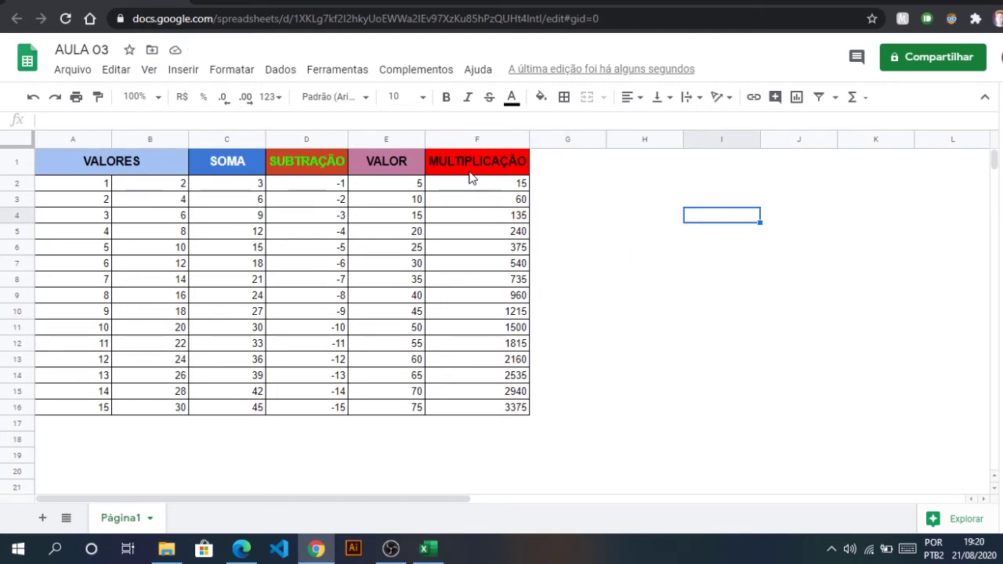
Calculate the minimum of the MULTIPLICAÇÃO results in cell I4 with =MÍNIMO(F2:F16)
click(505, 187)
text(=)
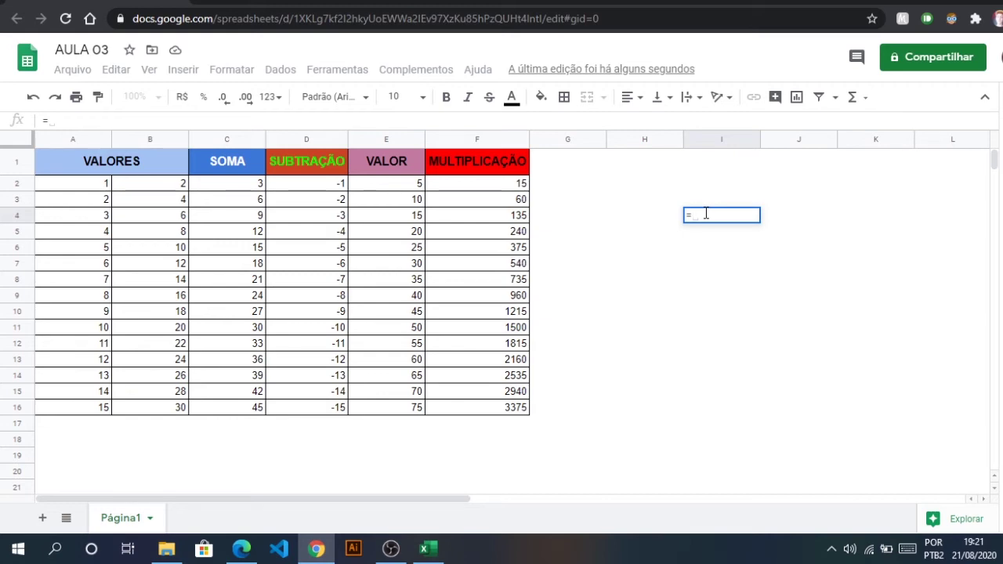
text(MÍ)
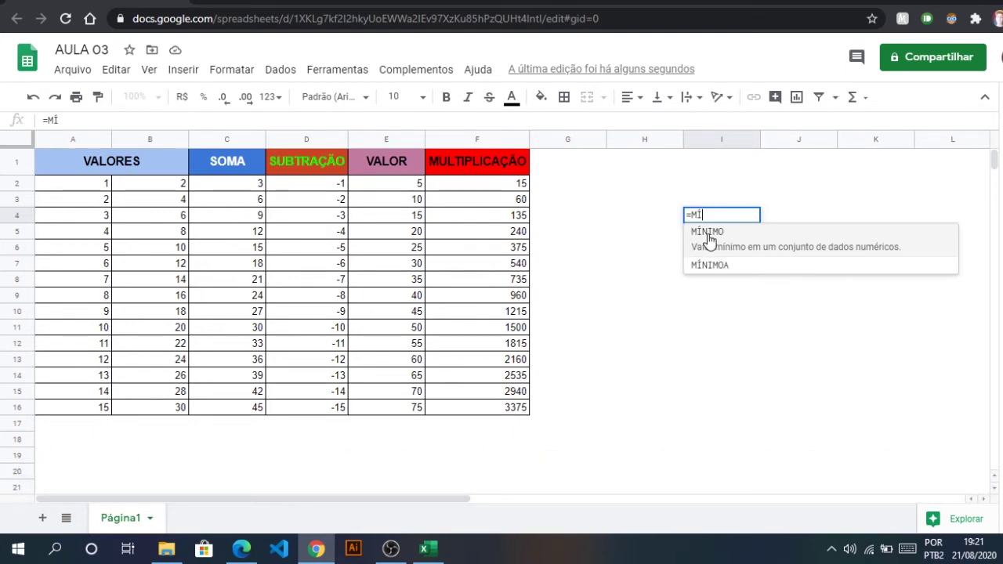
click(708, 233)
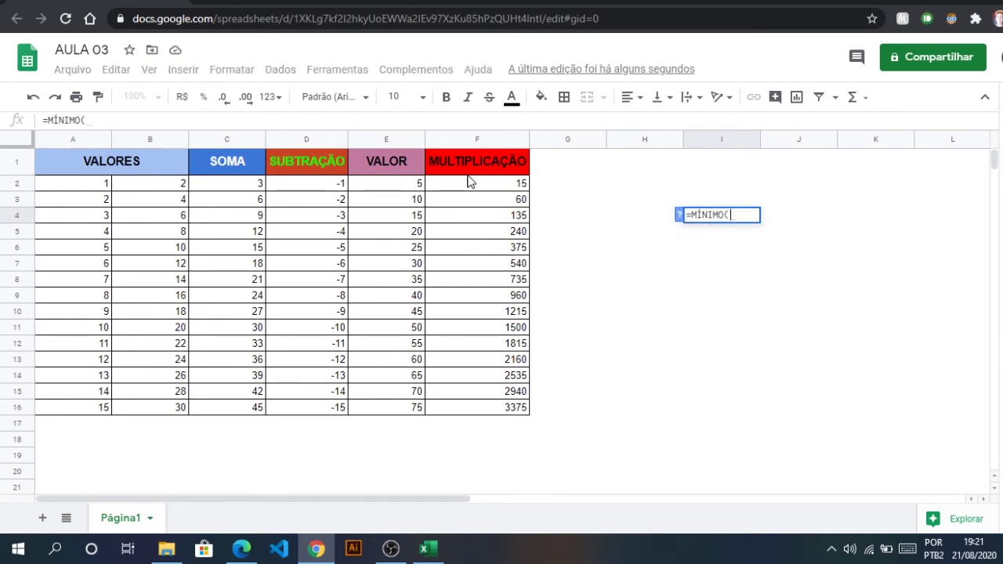
drag(478, 190, 482, 406)
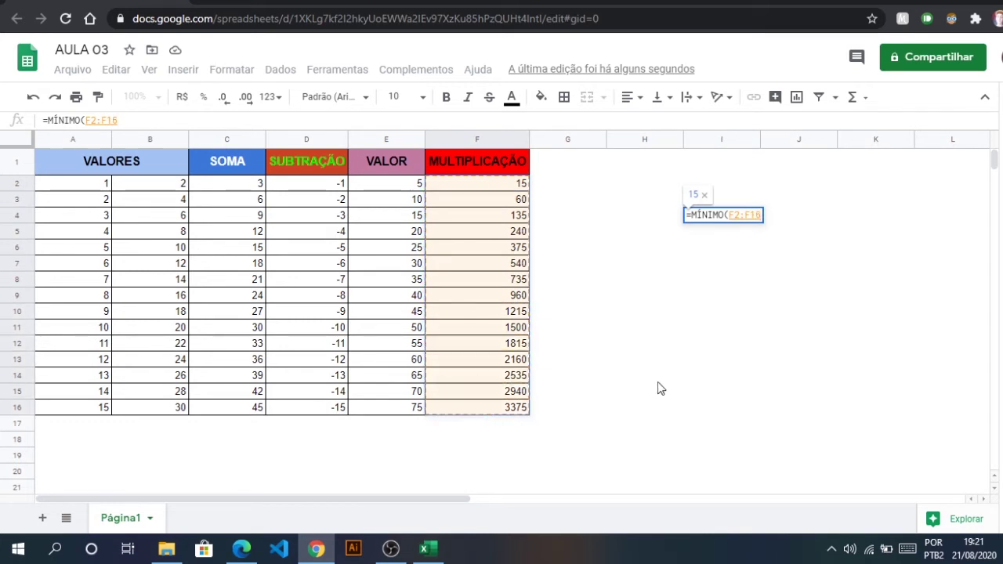
text())
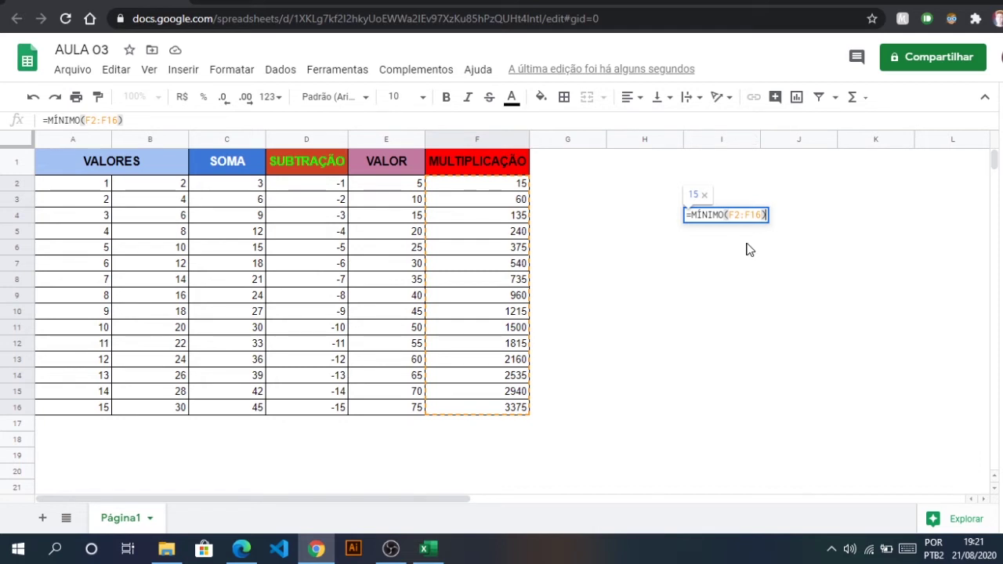
key(Return)
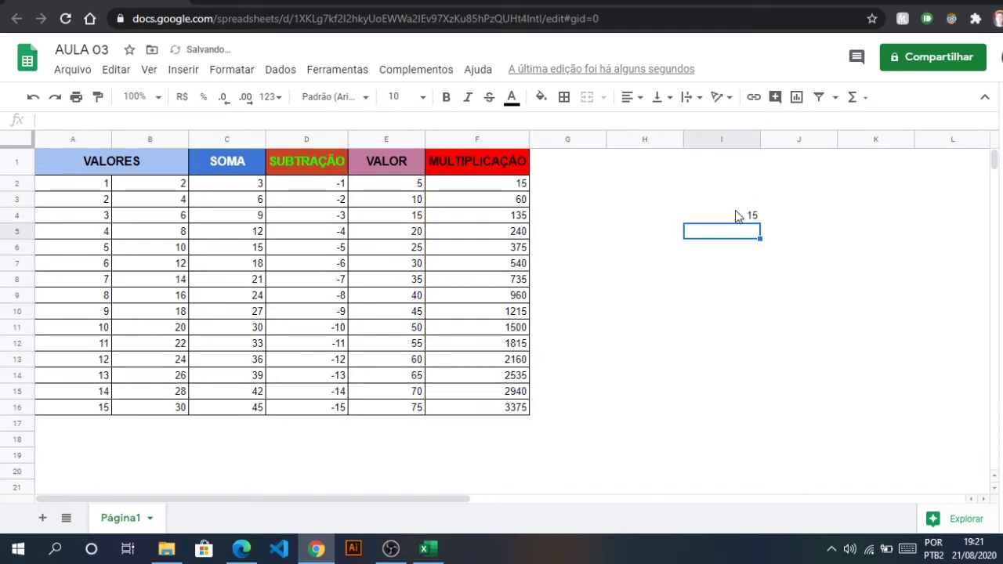
Label cell H4 as MÍNIMO and the cell below it, H5, as MÁXIMO
click(732, 213)
click(659, 218)
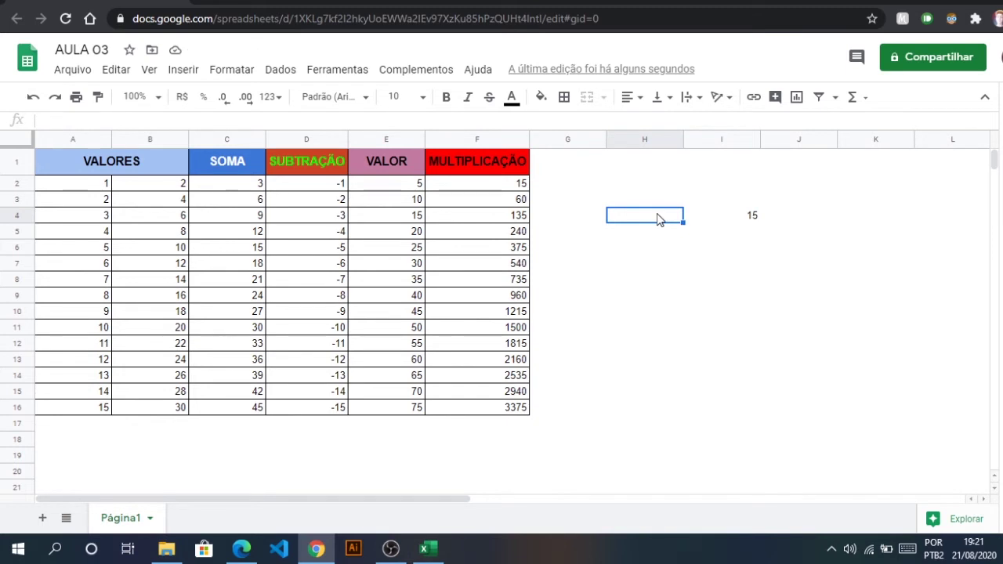
text(MÍN)
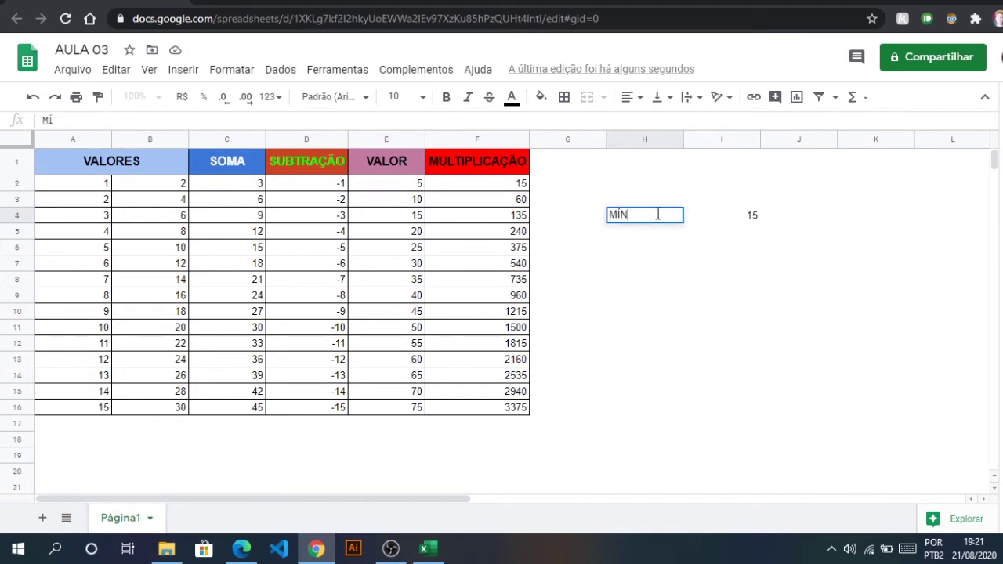
text(IMO)
click(657, 236)
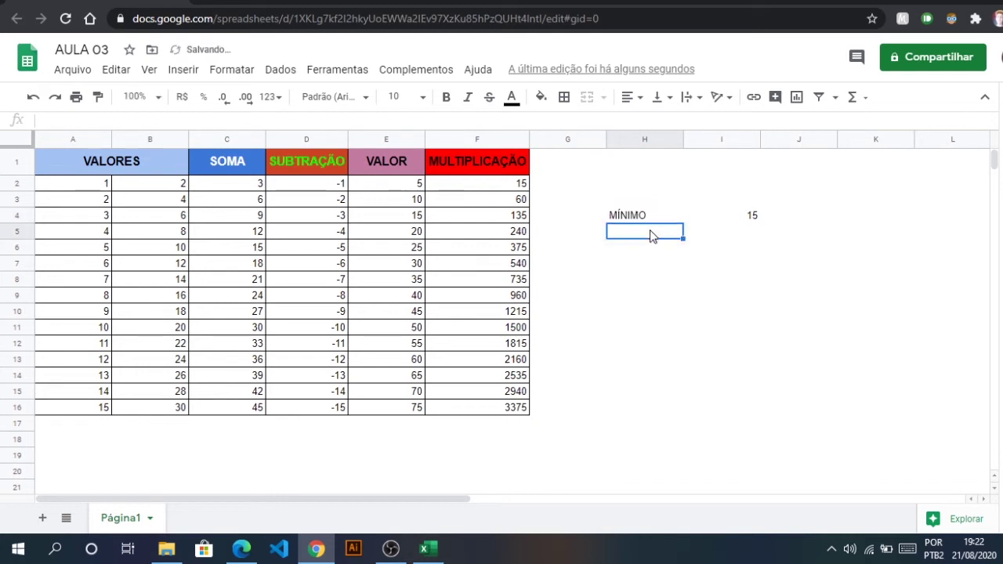
text(M)
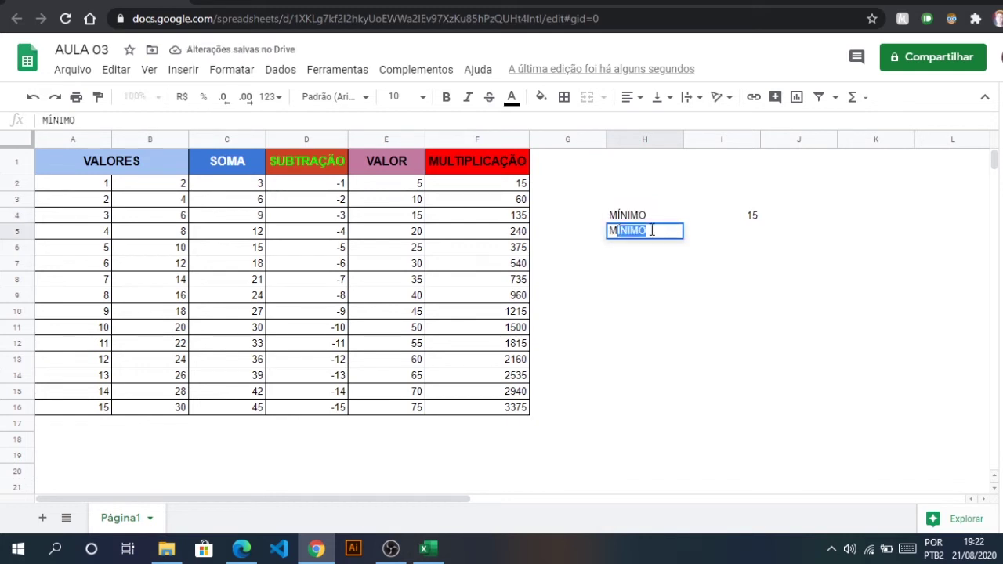
text(ÁX)
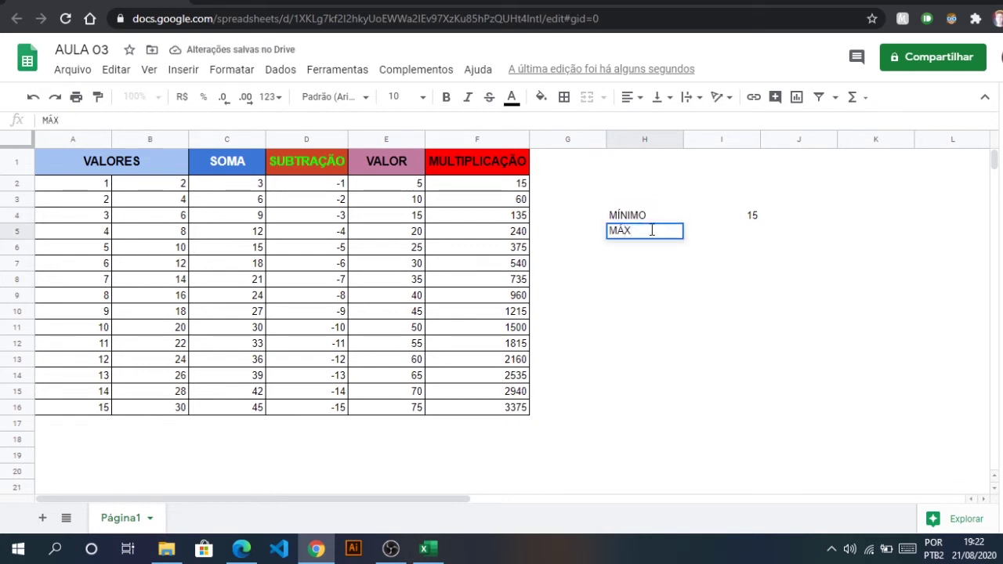
text(IMO)
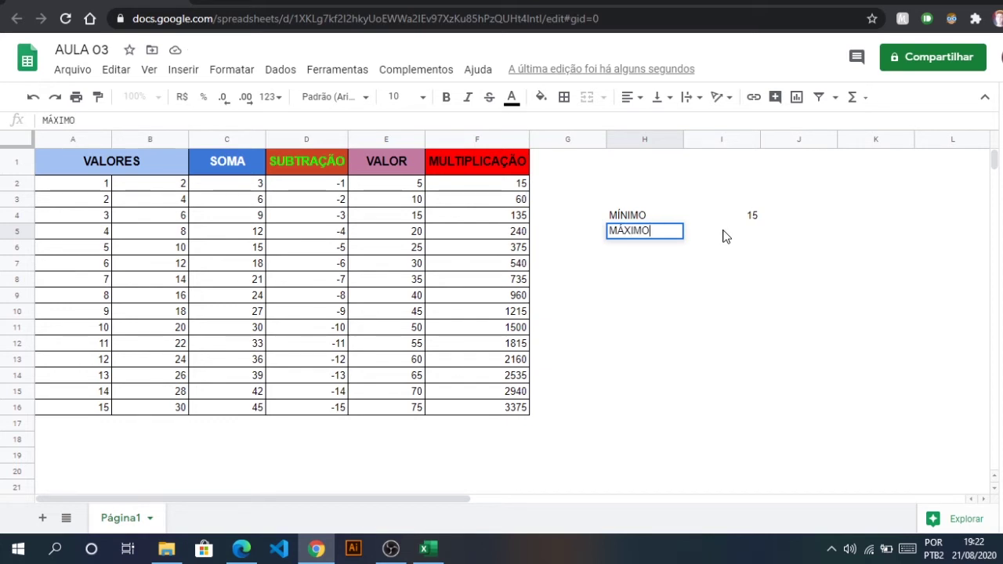
Calculate the maximum of the MULTIPLICAÇÃO results in cell I5 with =MÁXIMO(F2:F16)
click(726, 236)
text(=)
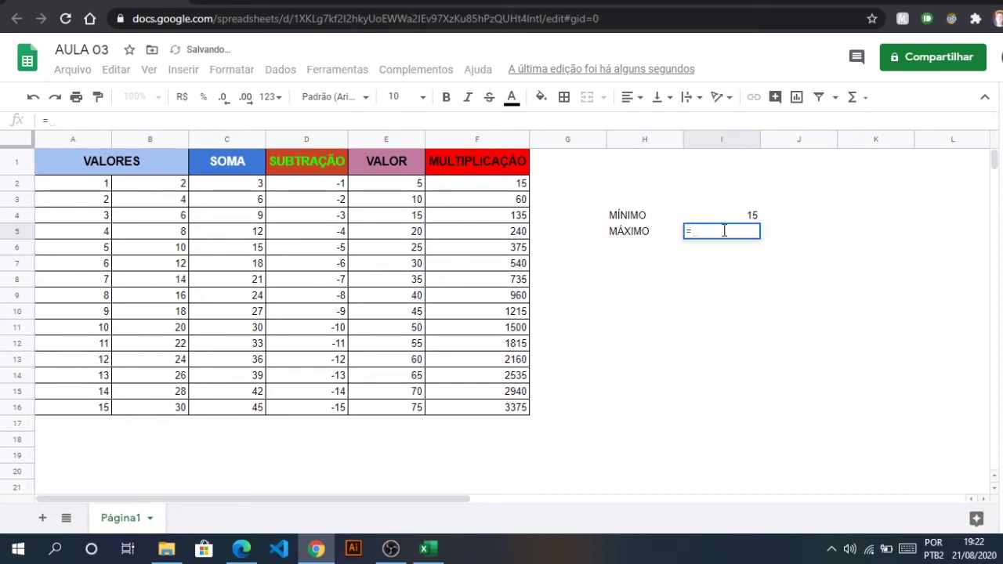
text(M)
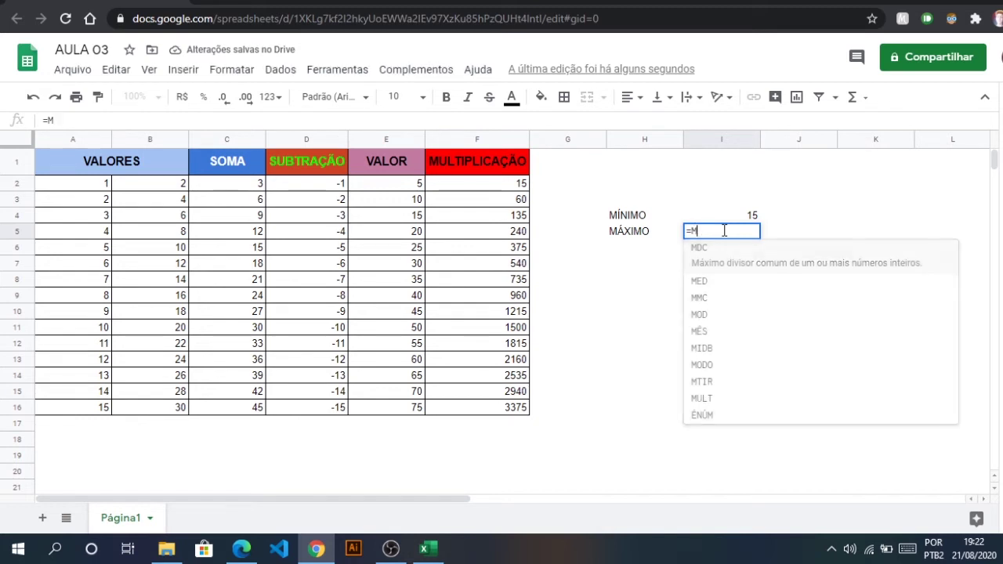
text(Á)
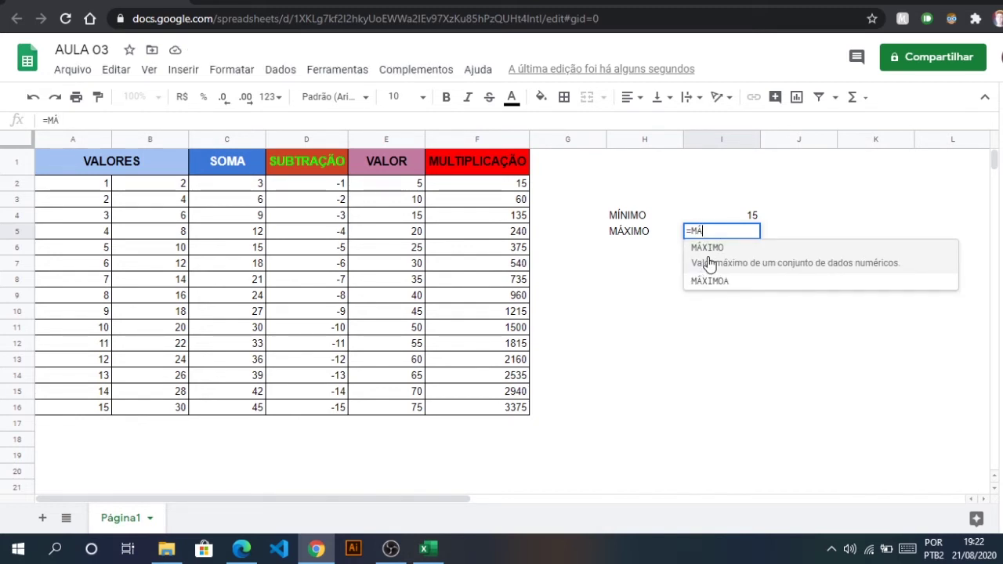
click(708, 263)
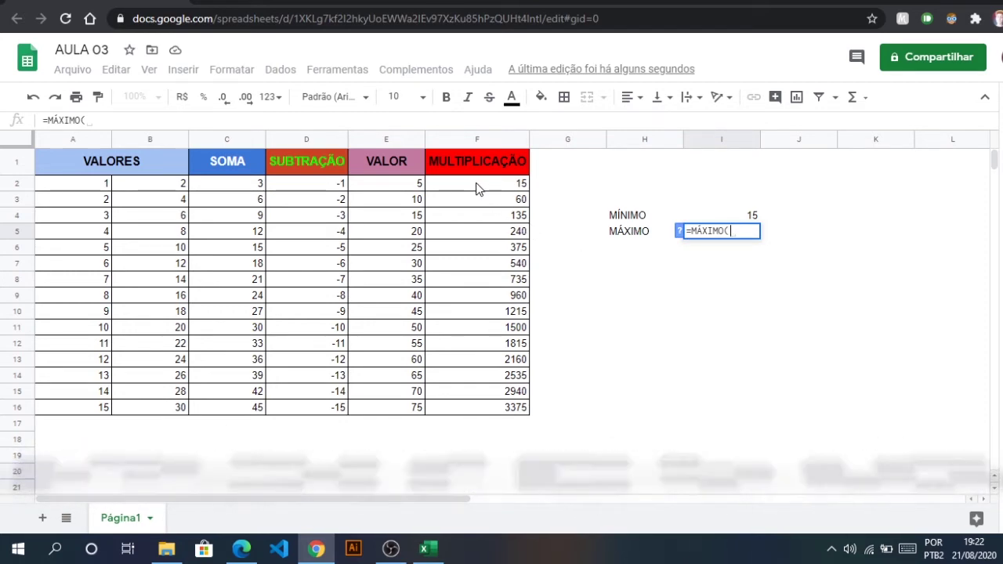
drag(478, 182, 468, 408)
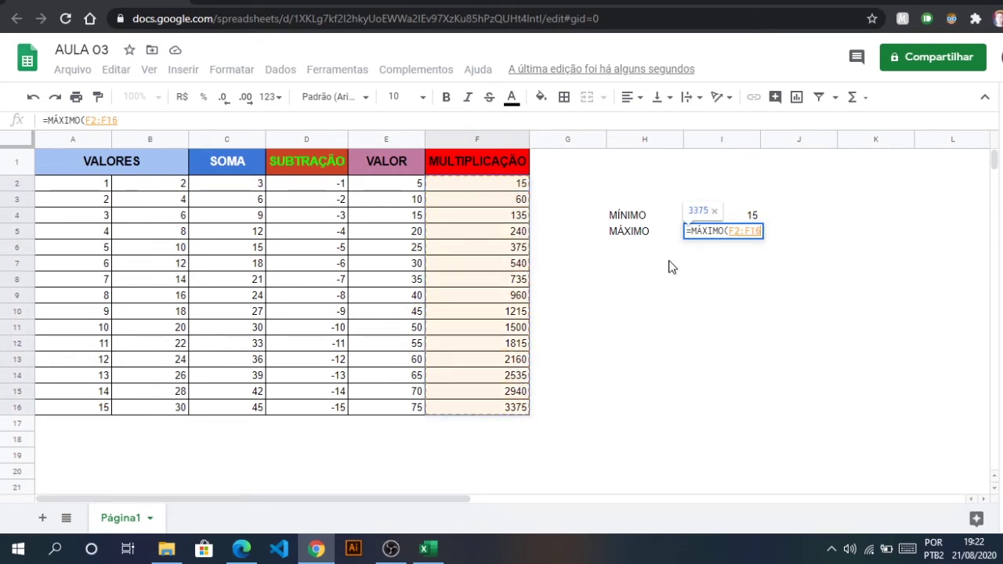
text())
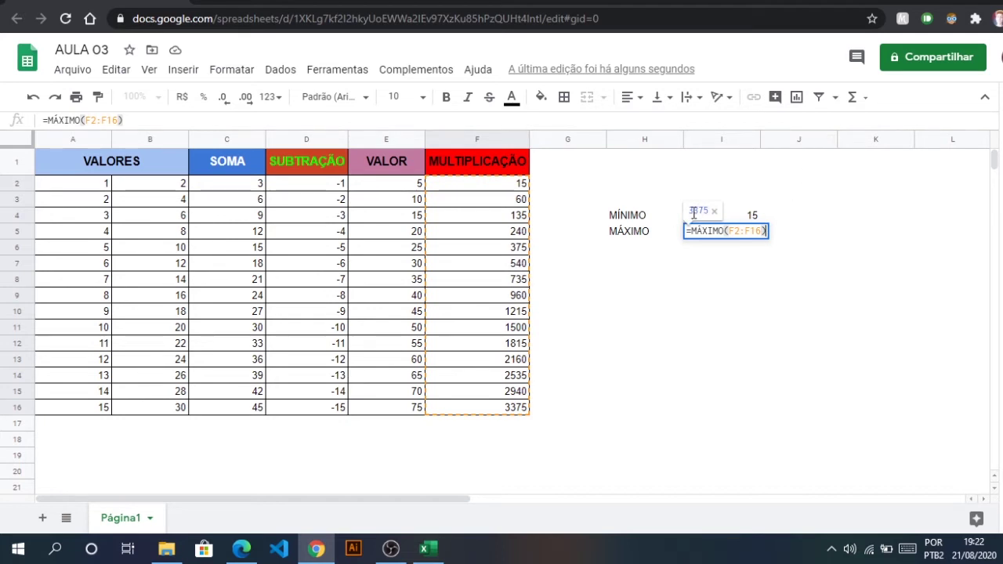
key(Return)
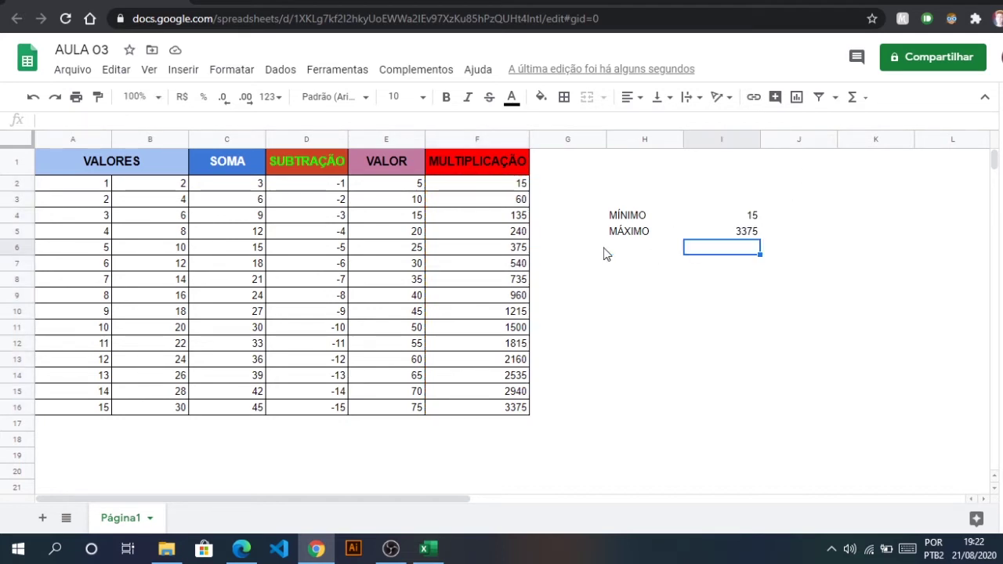
Add the label MÉDIA in cell H6, below the MÁXIMO label
click(632, 244)
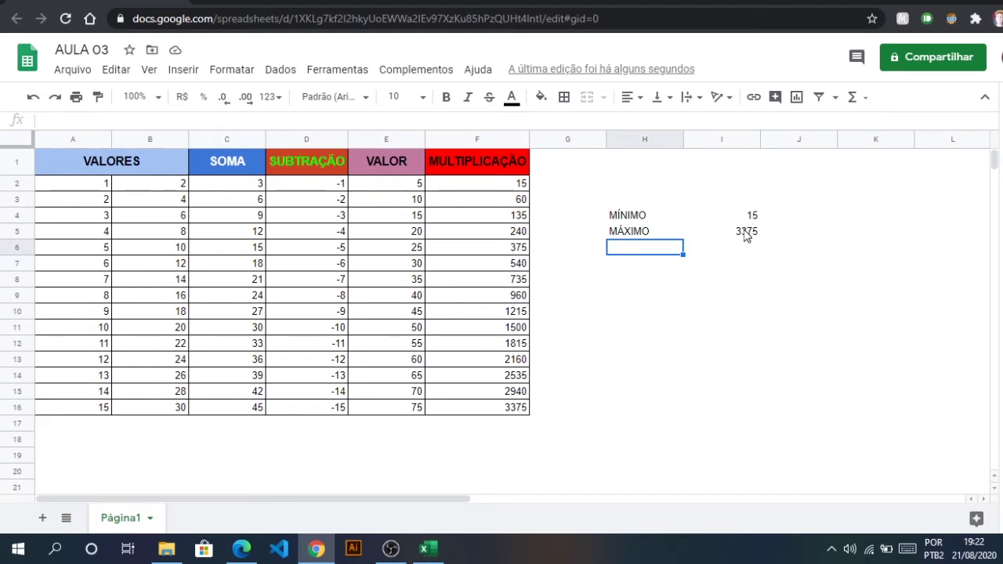
text(M)
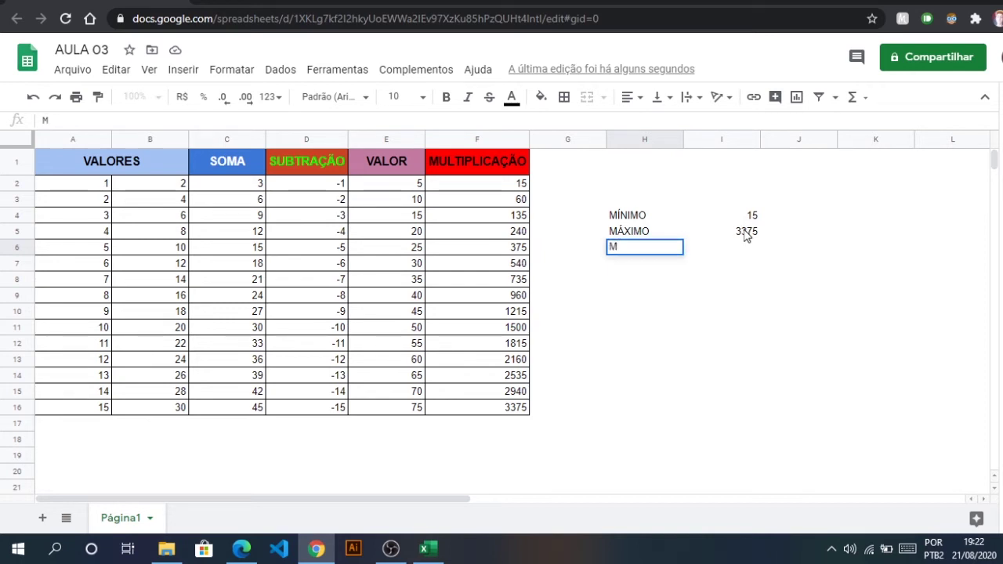
text(ÉDIA)
key(Tab)
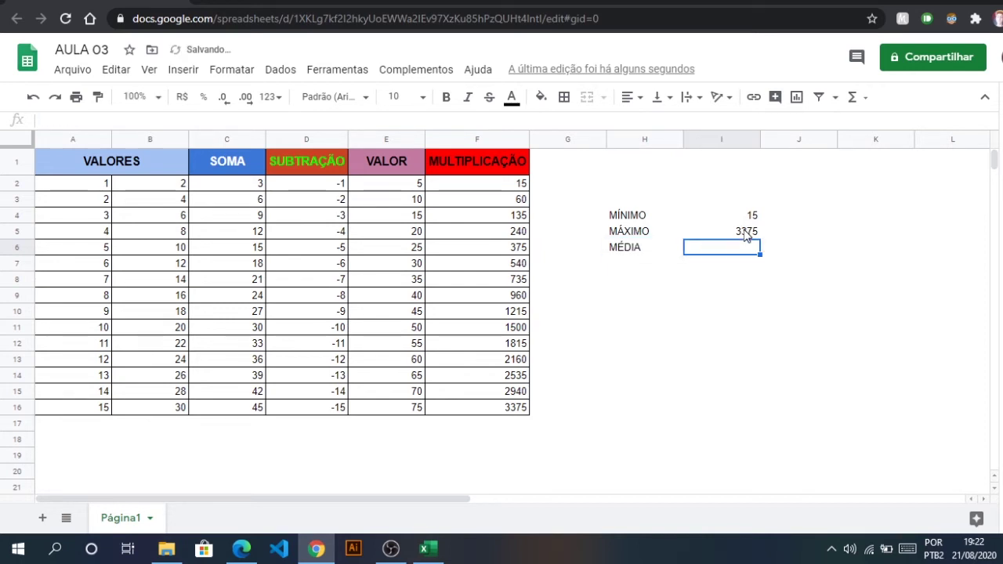
Calculate the average of the minimum and maximum in cell I6 with =MÉDIA(I4:I5)
text(=)
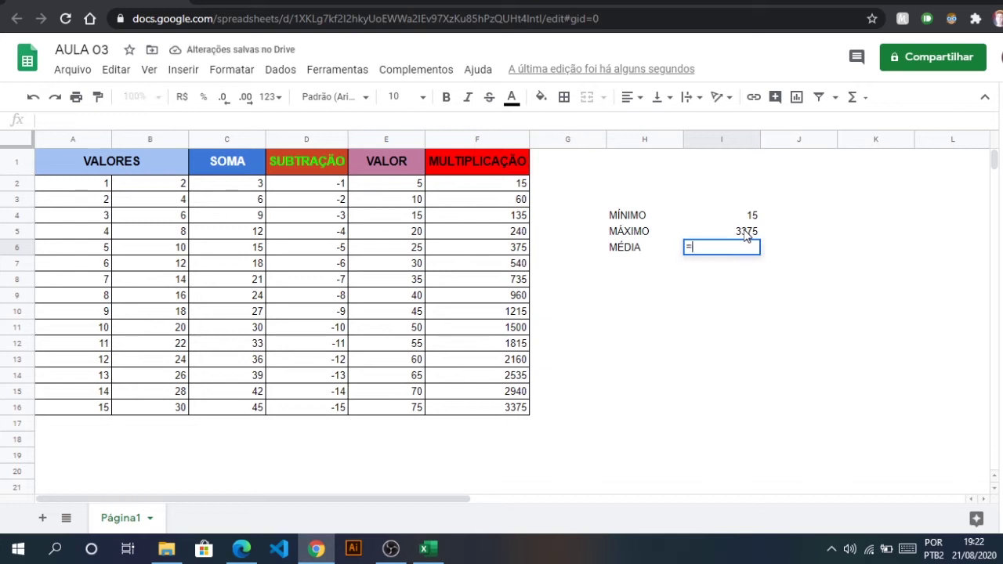
text(MÉ)
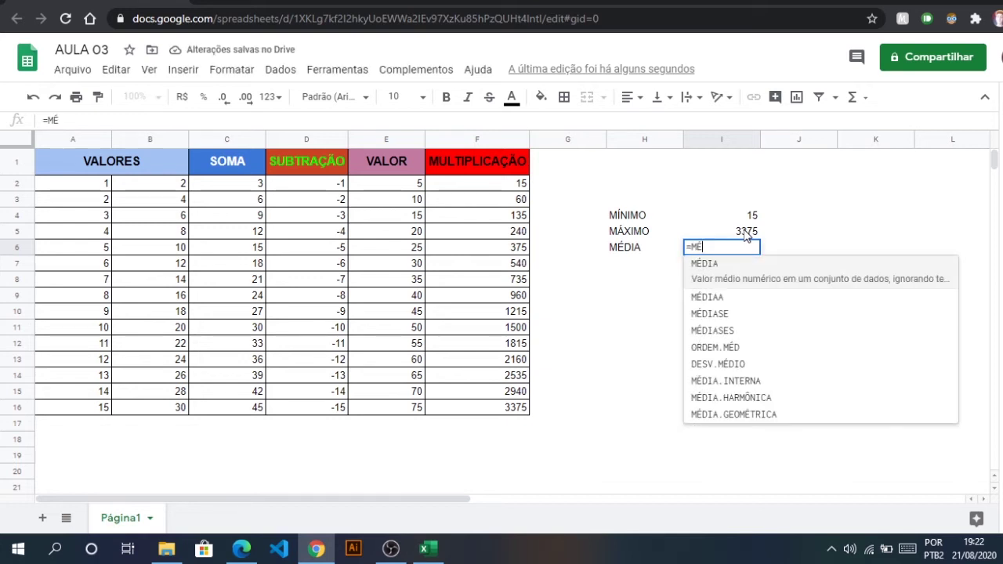
click(715, 274)
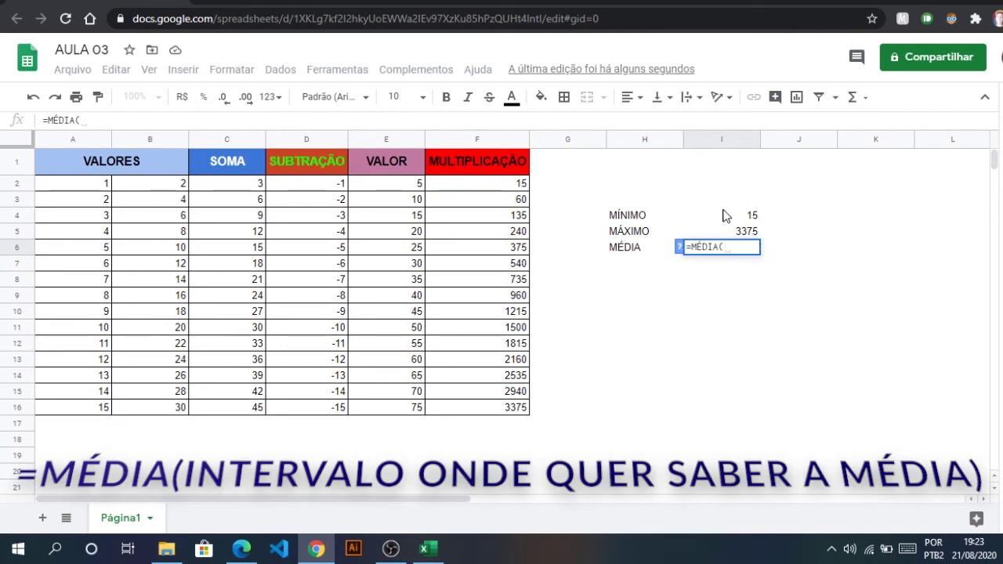
click(693, 219)
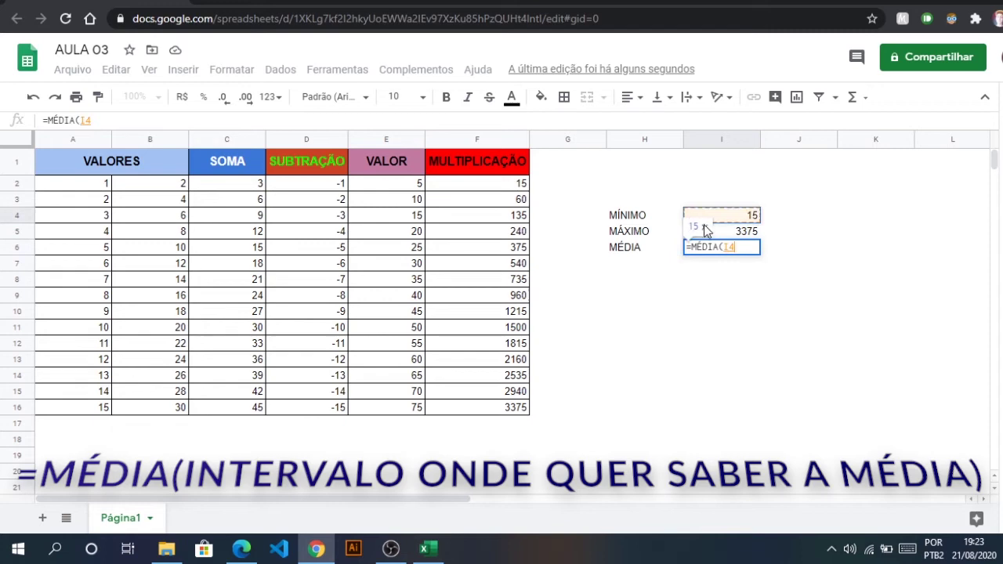
drag(704, 225, 729, 232)
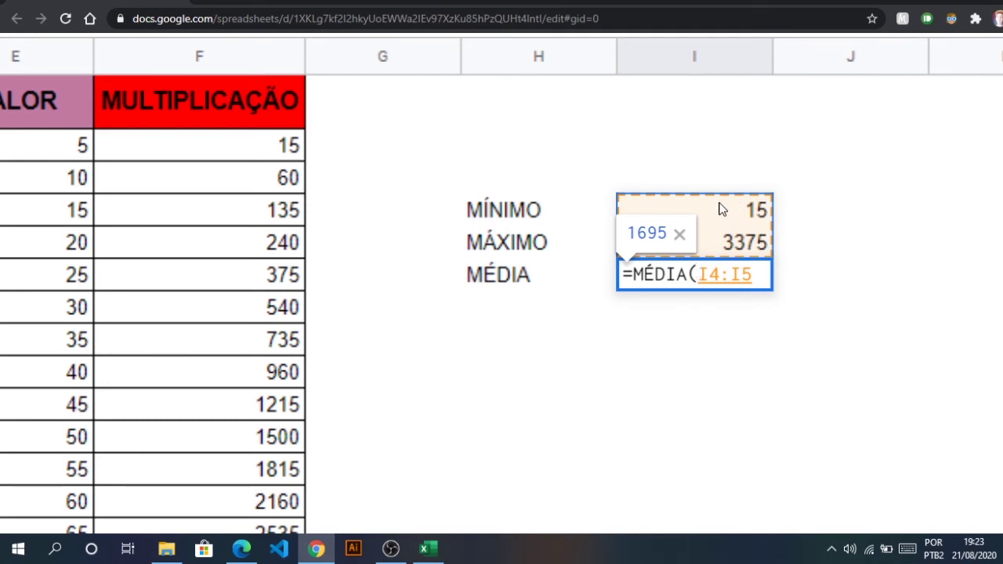
click(754, 276)
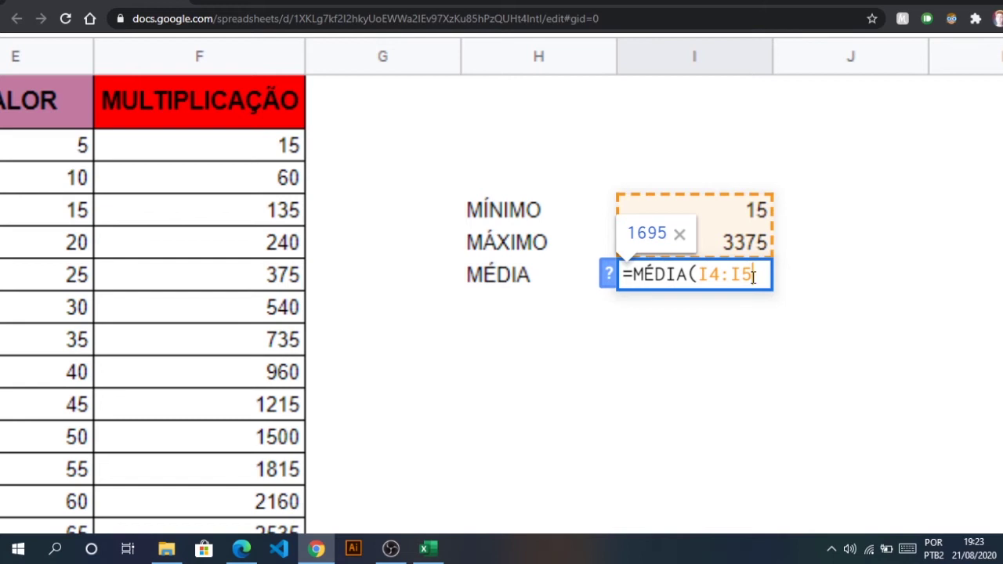
text())
key(Return)
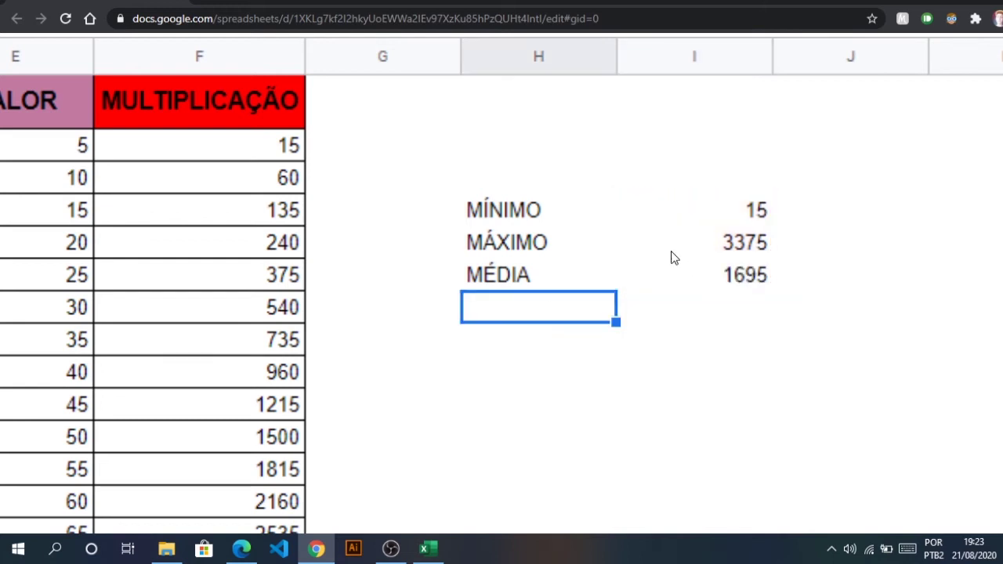
Add the label DIVISÃO in cell H7, below the MÉDIA label
text(DIVI)
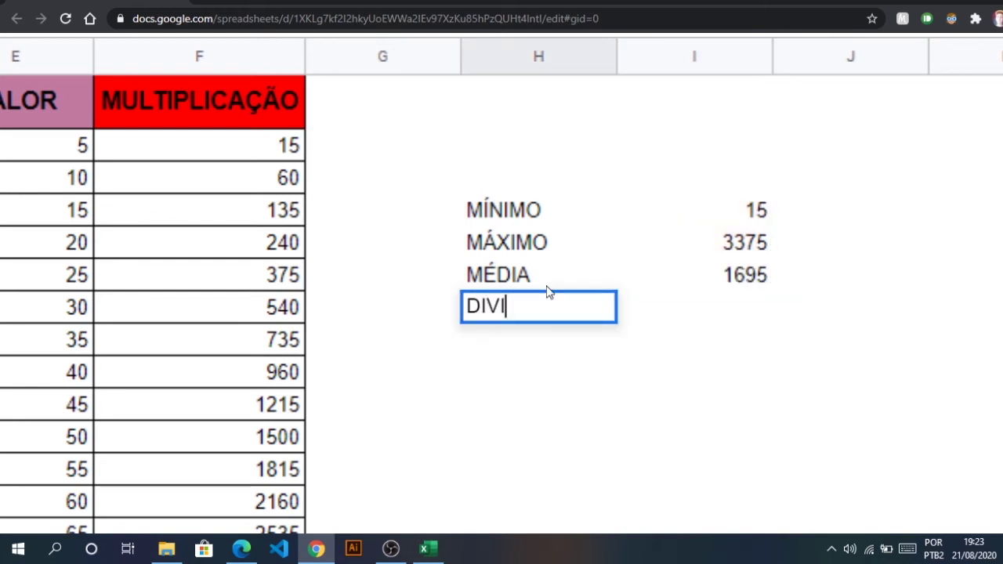
text(SÃO)
key(Tab)
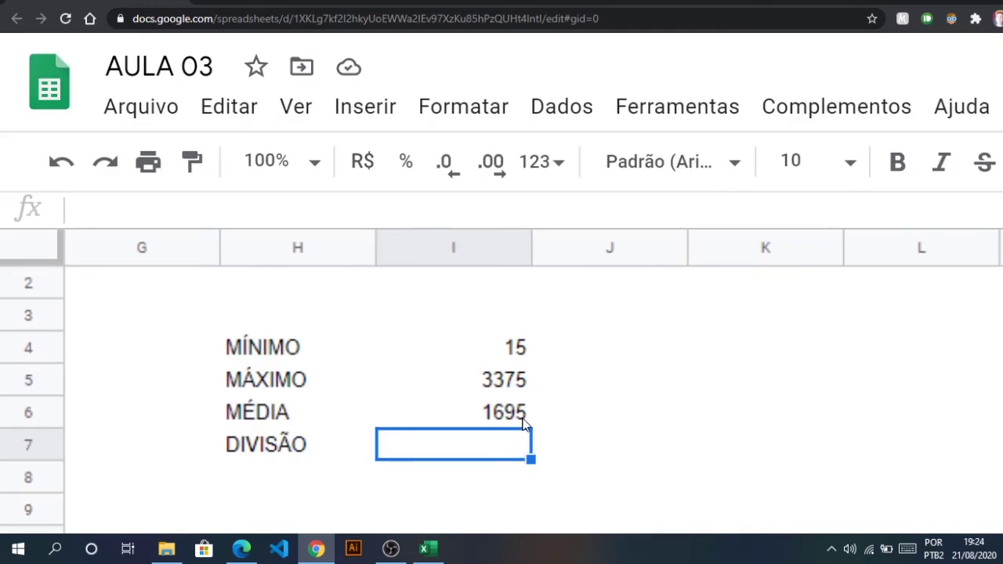
Calculate the division of the maximum by the minimum in cell I7 with =I5/I4
text(=)
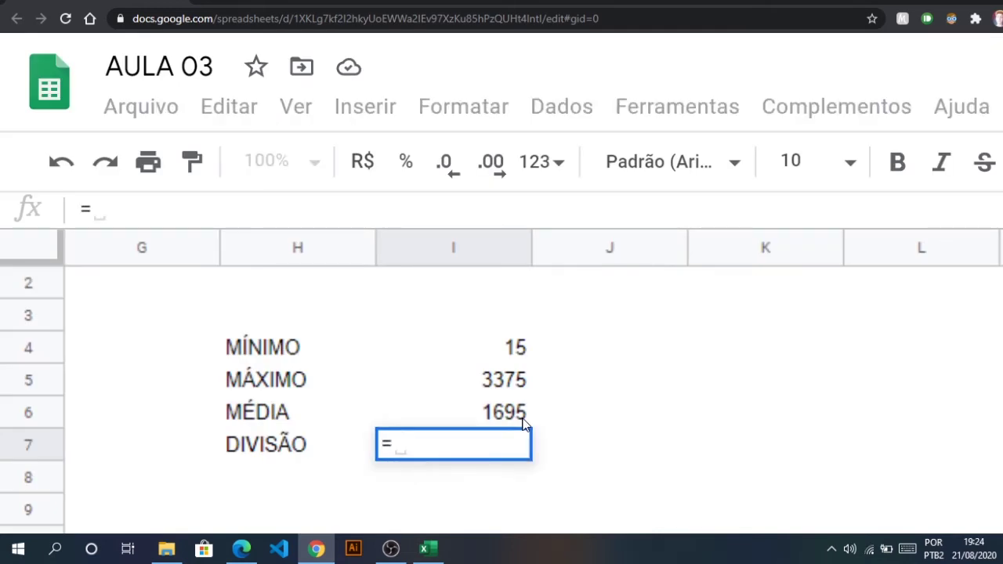
click(455, 383)
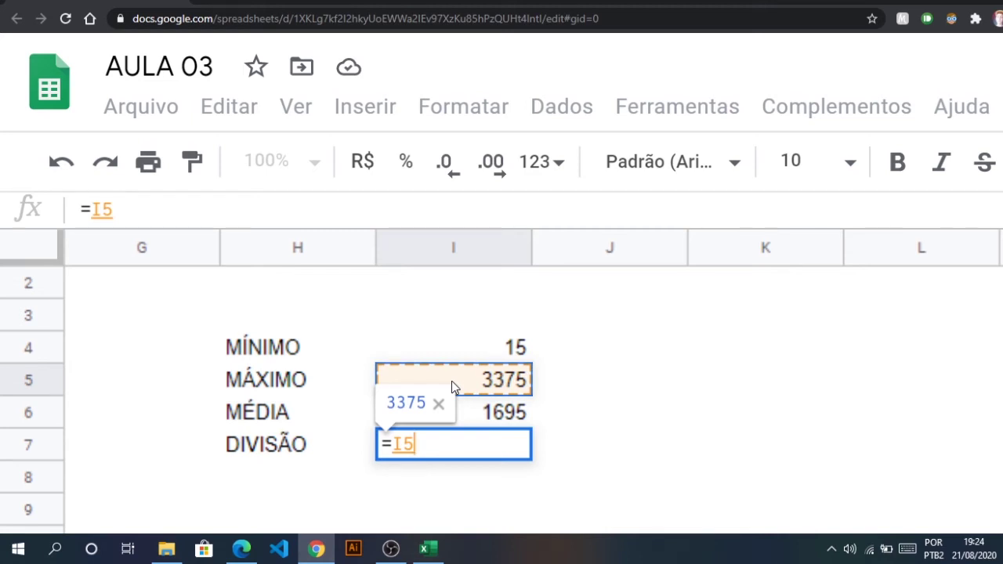
text(/)
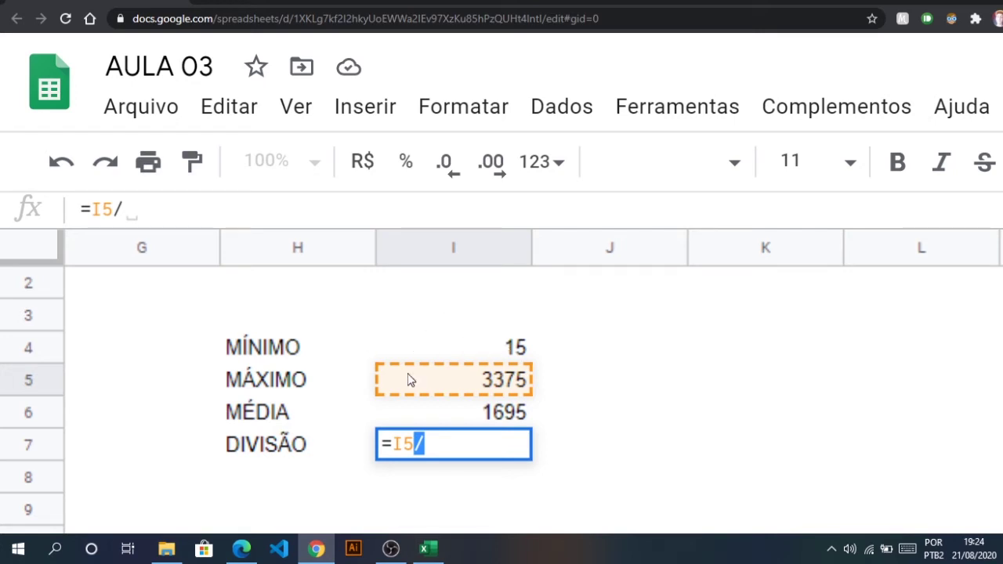
click(439, 443)
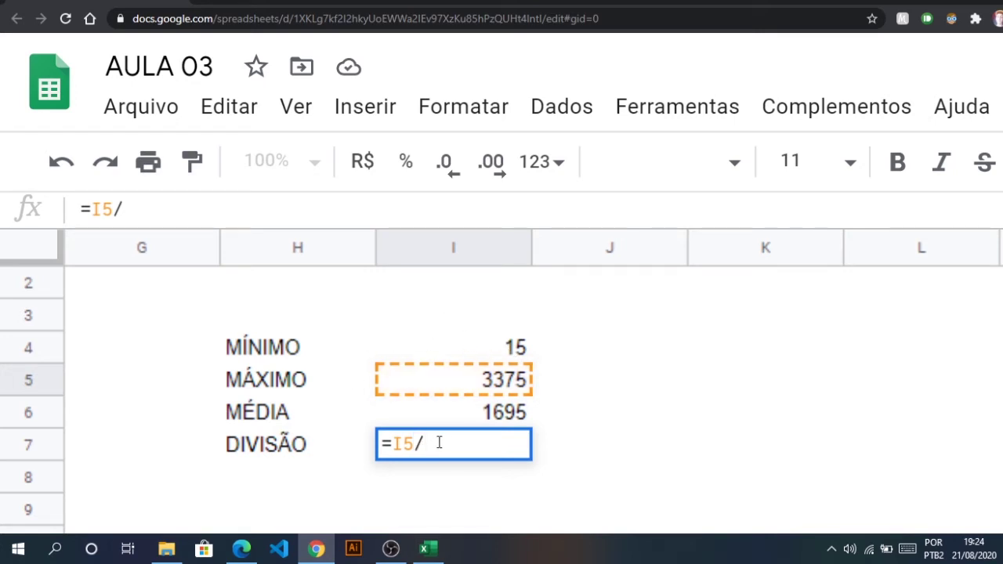
text(I)
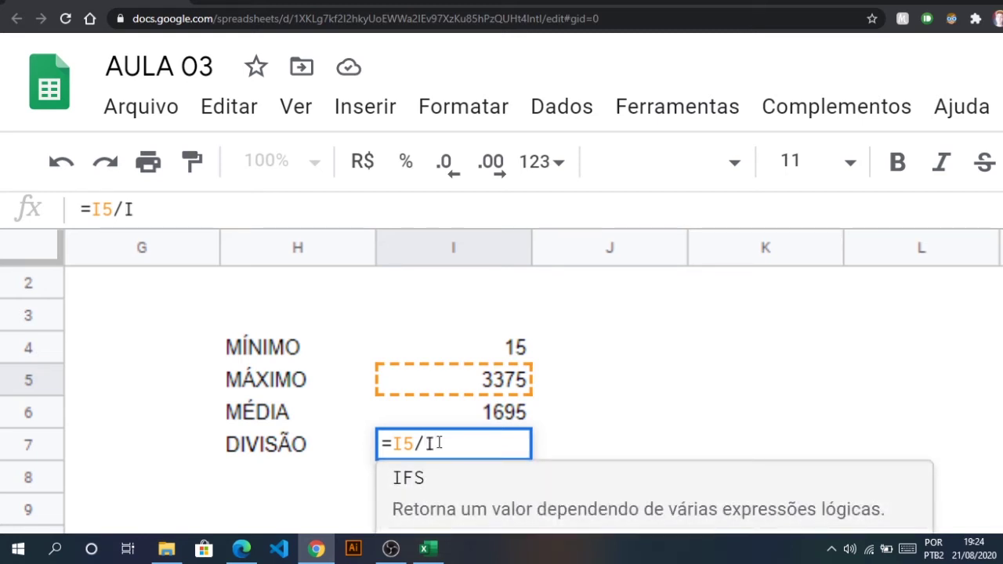
text(4)
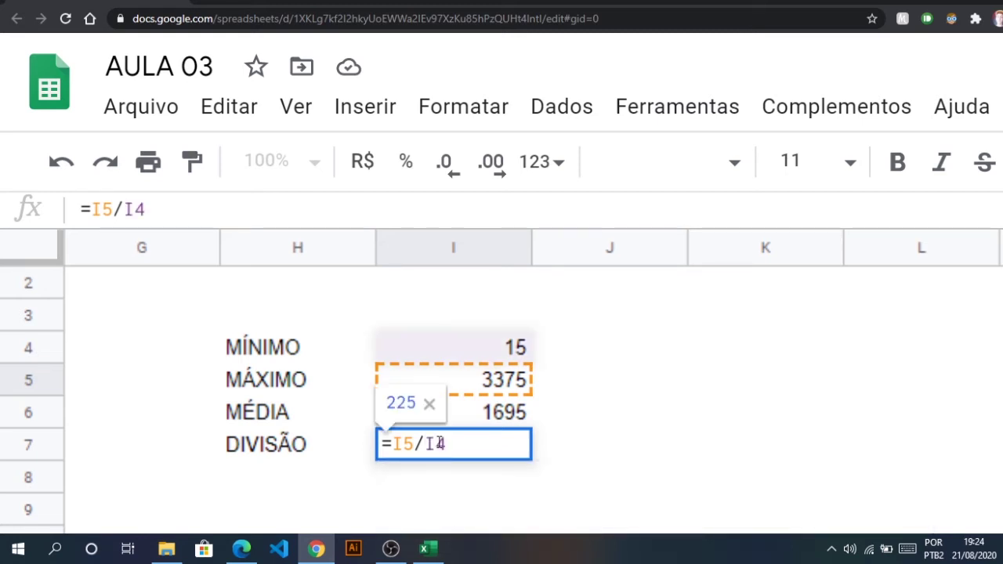
key(Return)
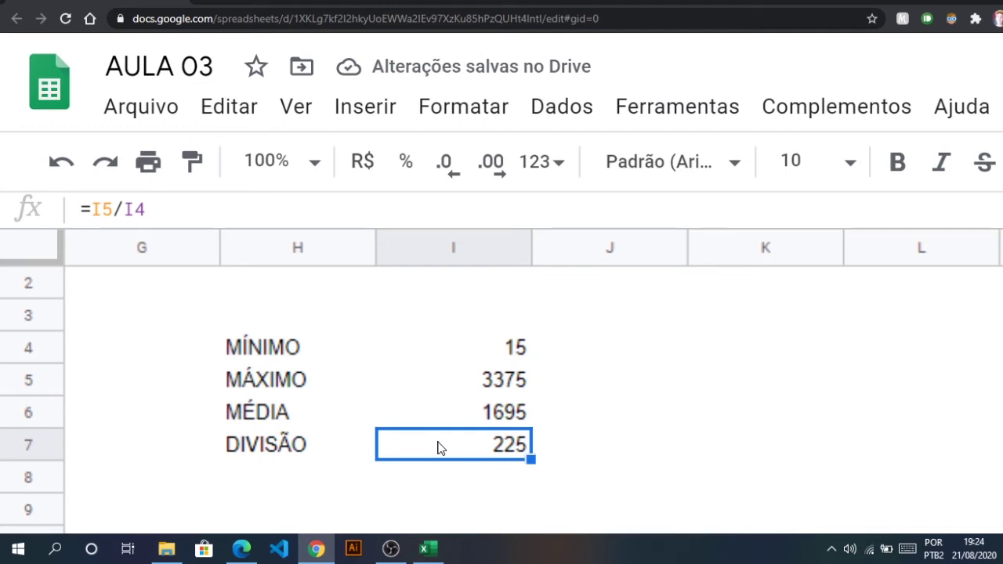
Apply borders to all cells of the MÍNIMO to DIVISÃO block, H4:I7
key(ctrl+0)
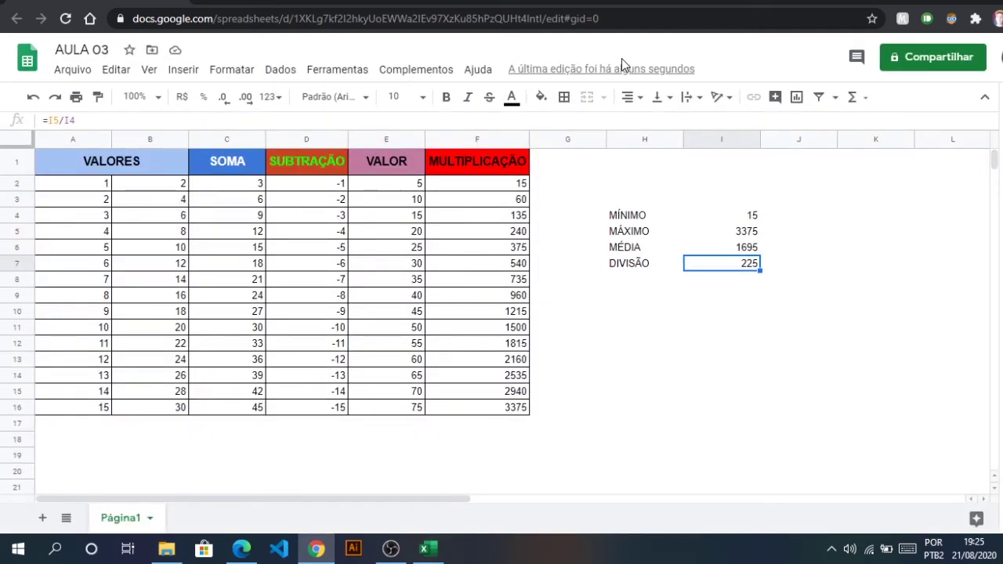
drag(627, 214, 732, 269)
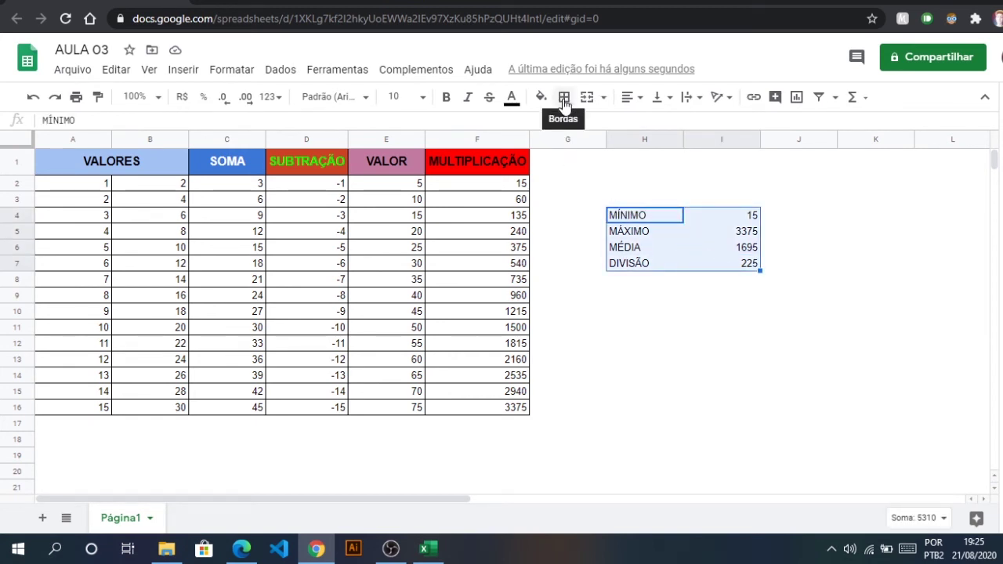
click(565, 100)
click(570, 126)
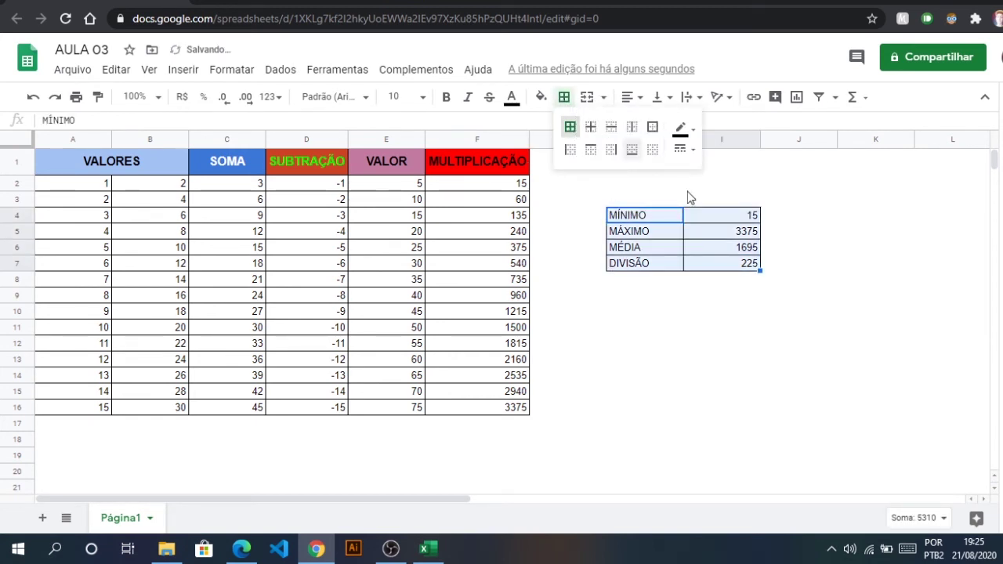
Fill the label cells H4:H7, from MÍNIMO to DIVISÃO, with a light golden yellow
click(644, 219)
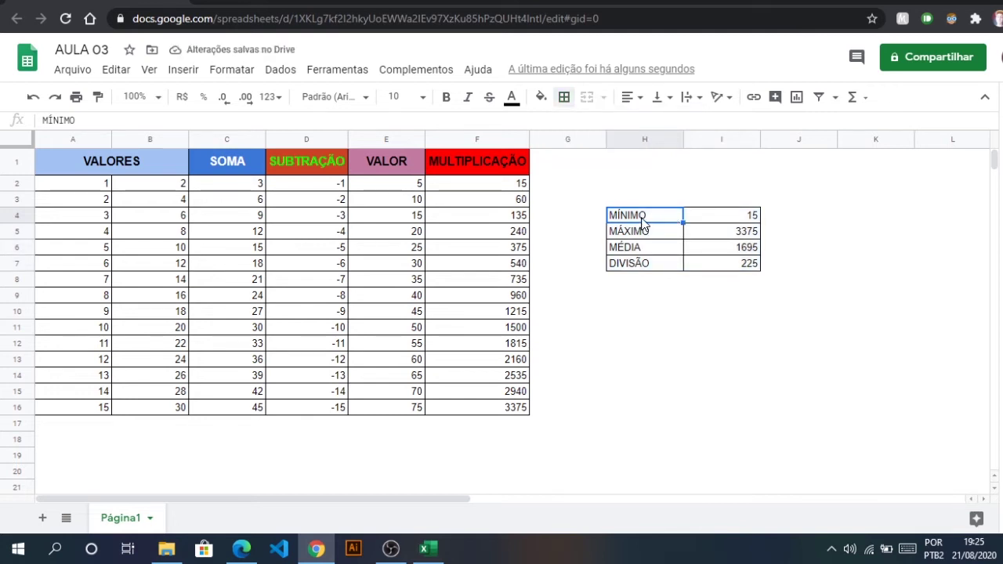
drag(643, 224, 643, 264)
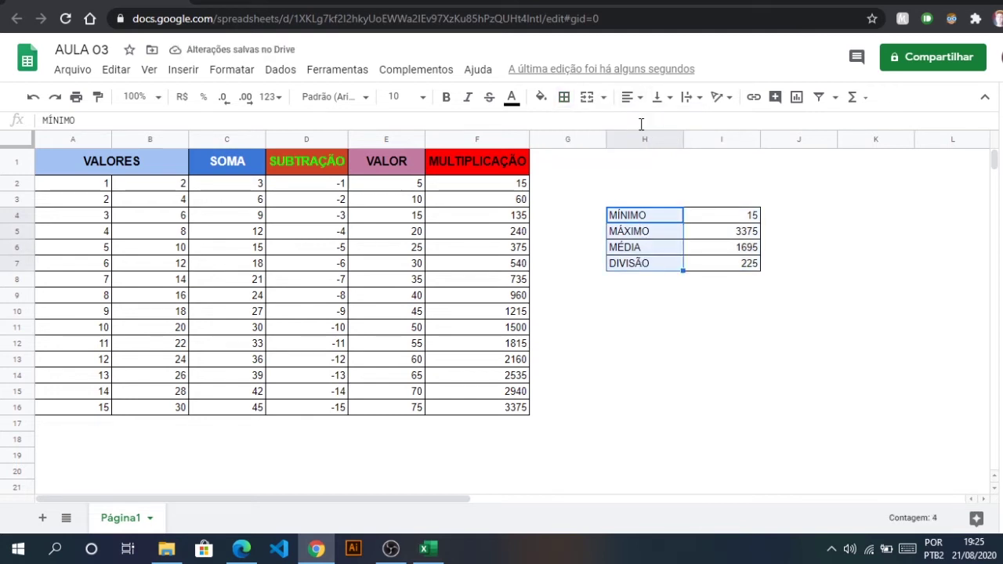
click(541, 98)
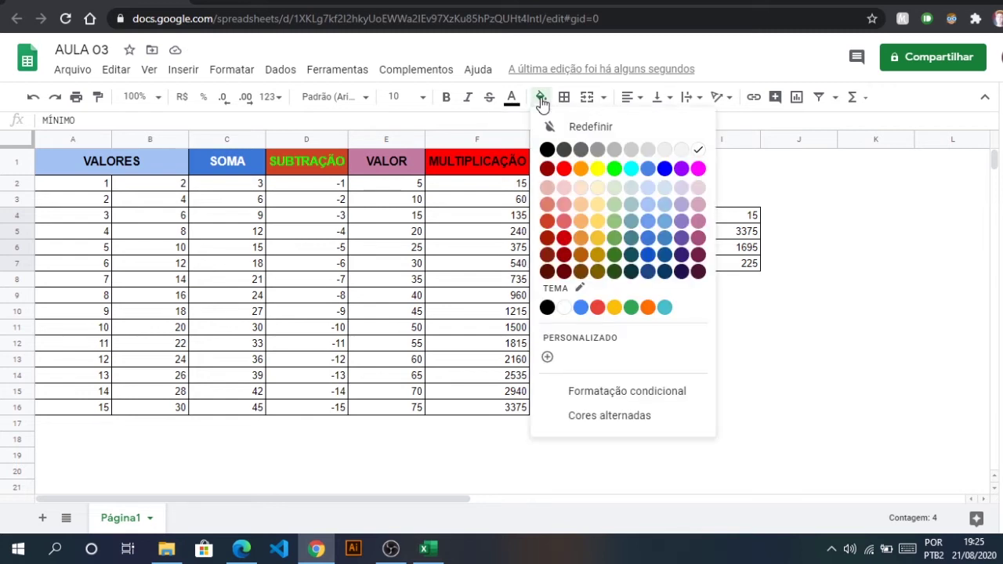
click(598, 225)
click(721, 311)
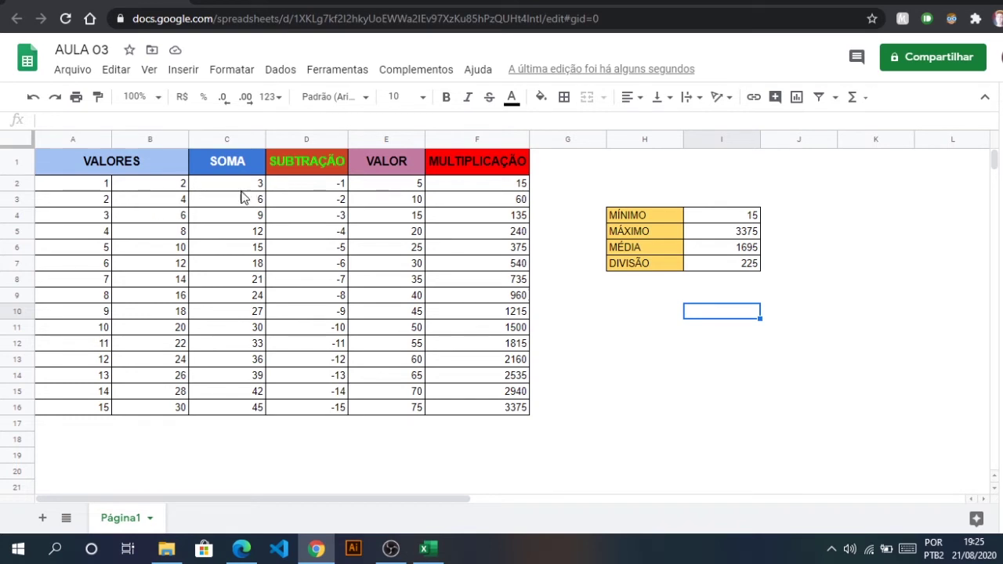
Replace the first value under VALORES, cell A2, with 32856 to test the formulas
click(81, 188)
click(172, 191)
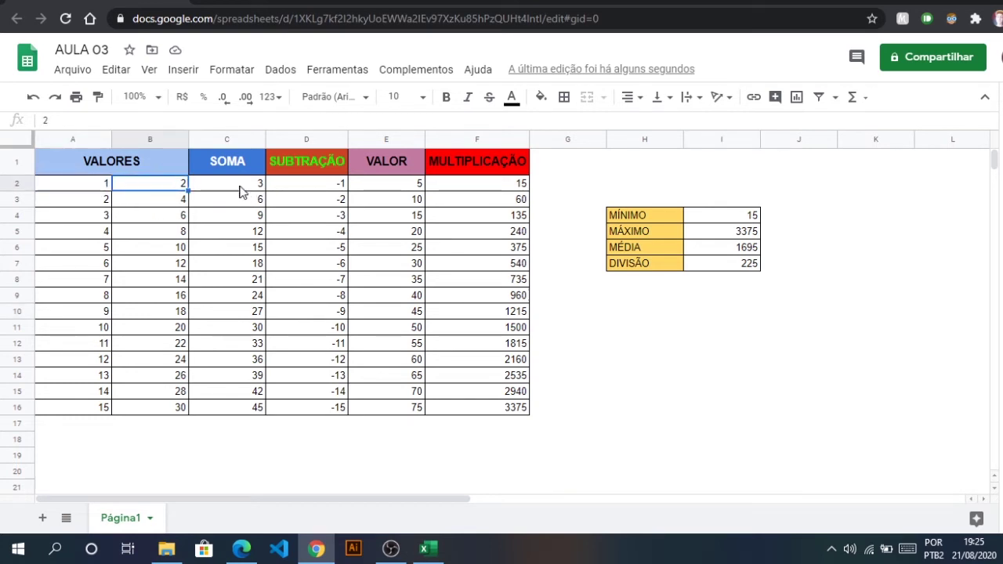
click(239, 188)
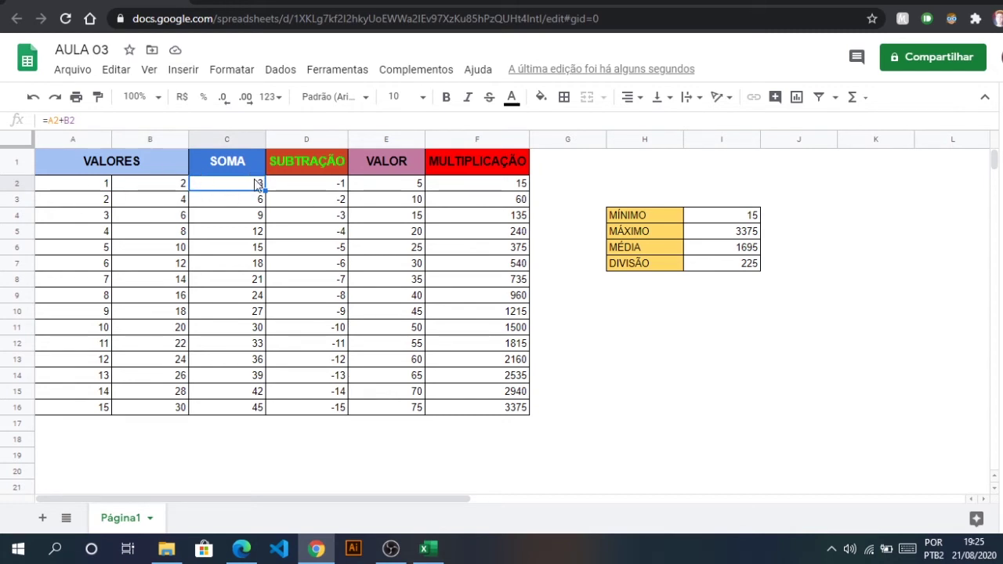
click(100, 190)
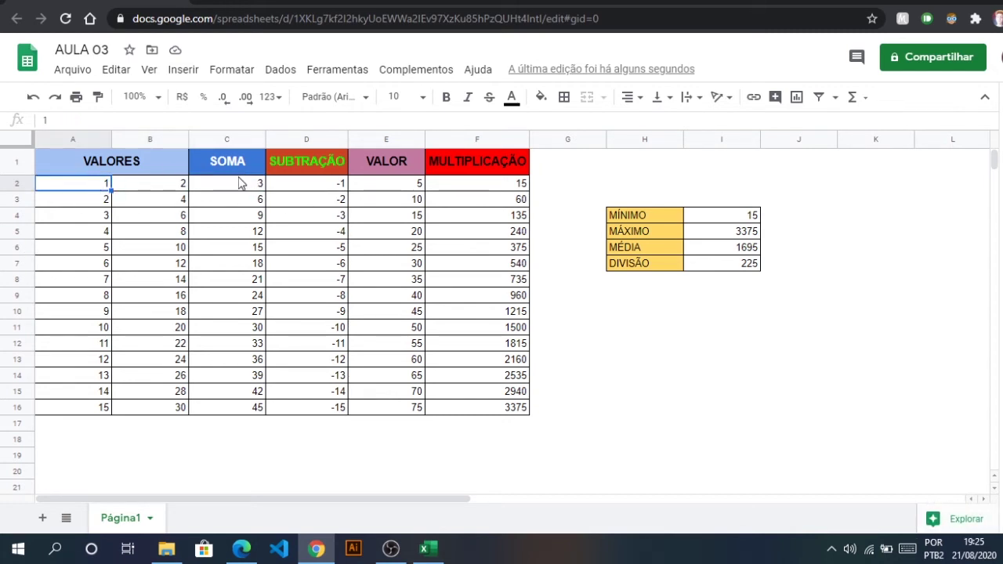
text(3)
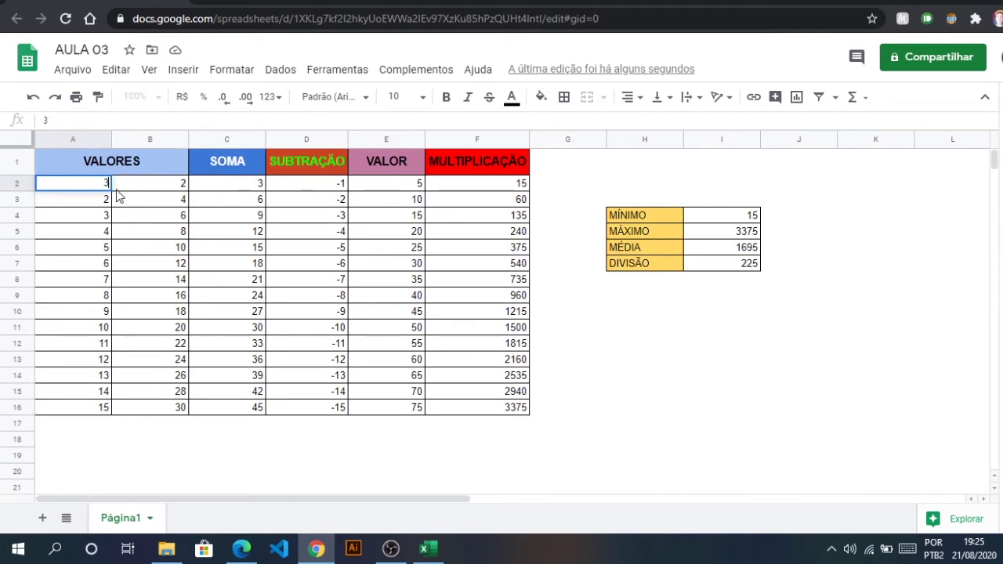
key(BackSpace)
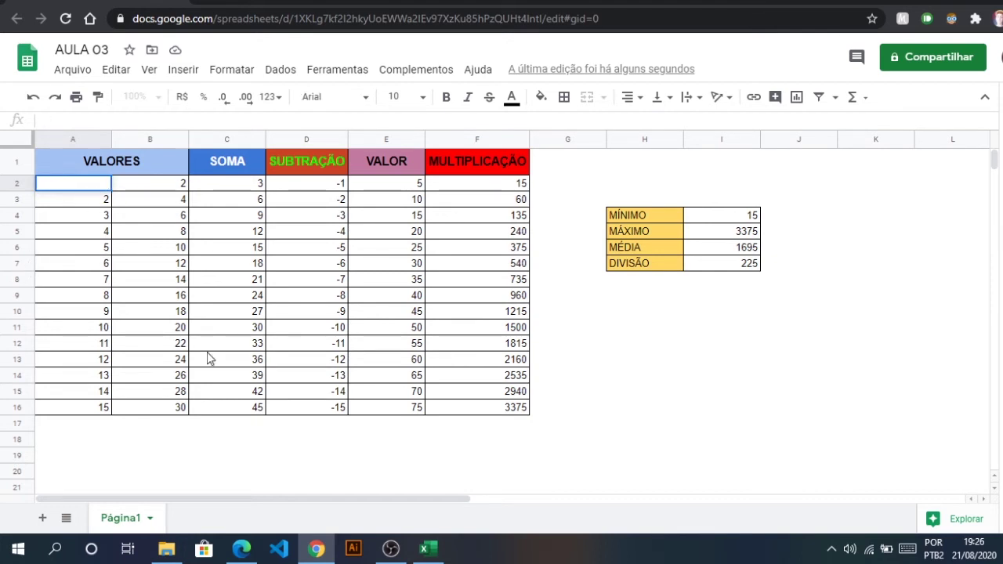
text(32856)
key(Return)
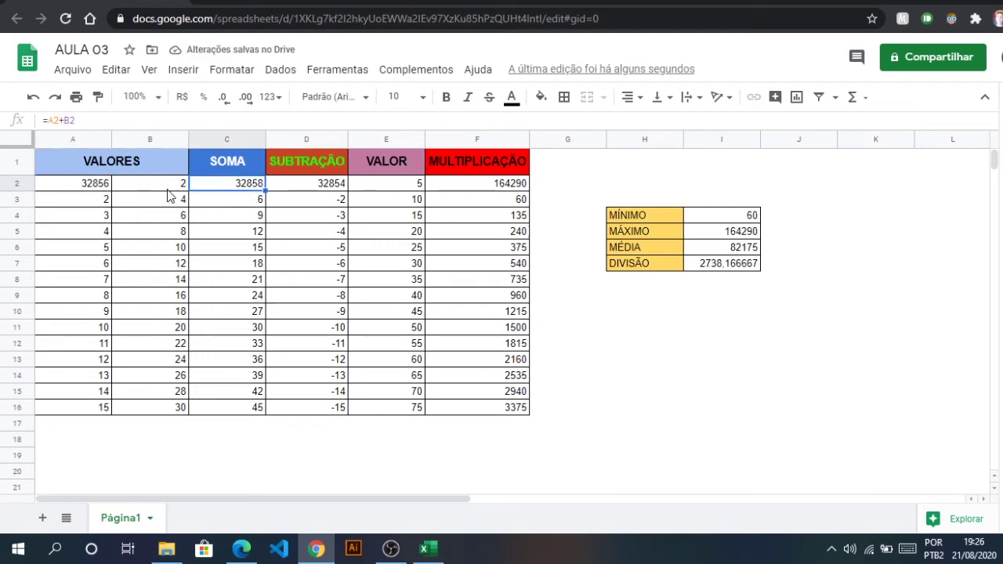
Examine the recalculated formulas in C2, D2 and F2 and in the MÍNIMO, MÁXIMO, MÉDIA and DIVISÃO cells
click(229, 189)
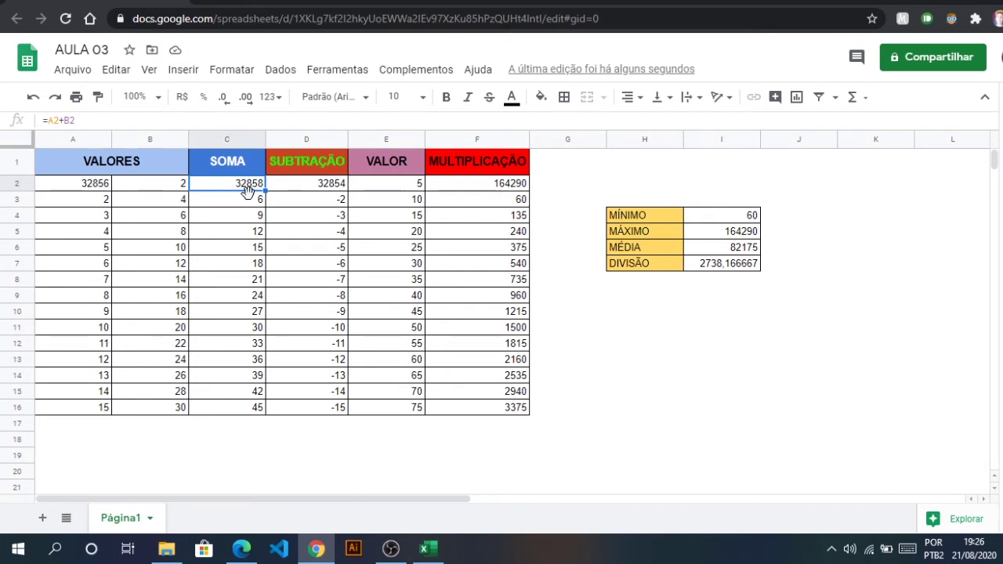
click(322, 187)
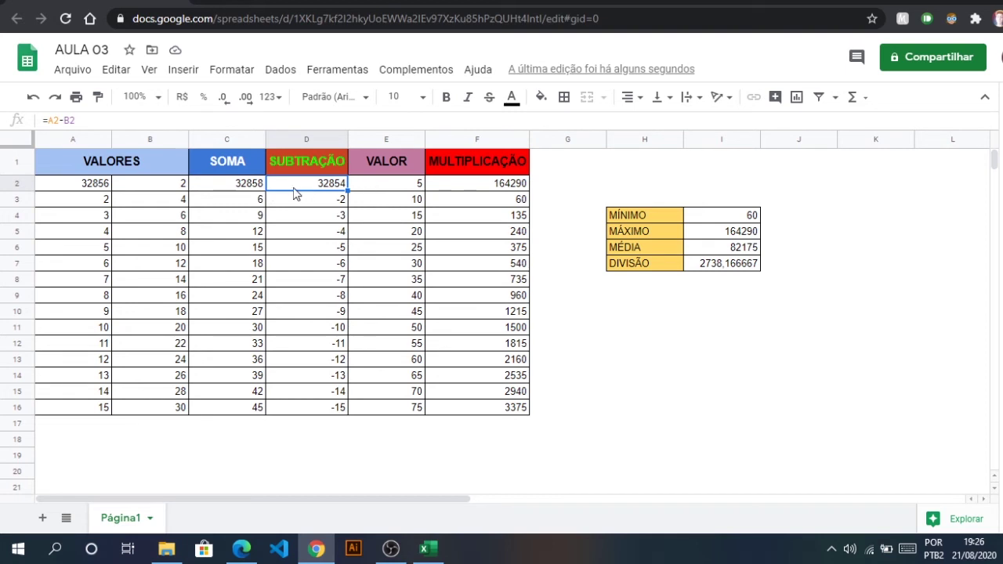
click(465, 187)
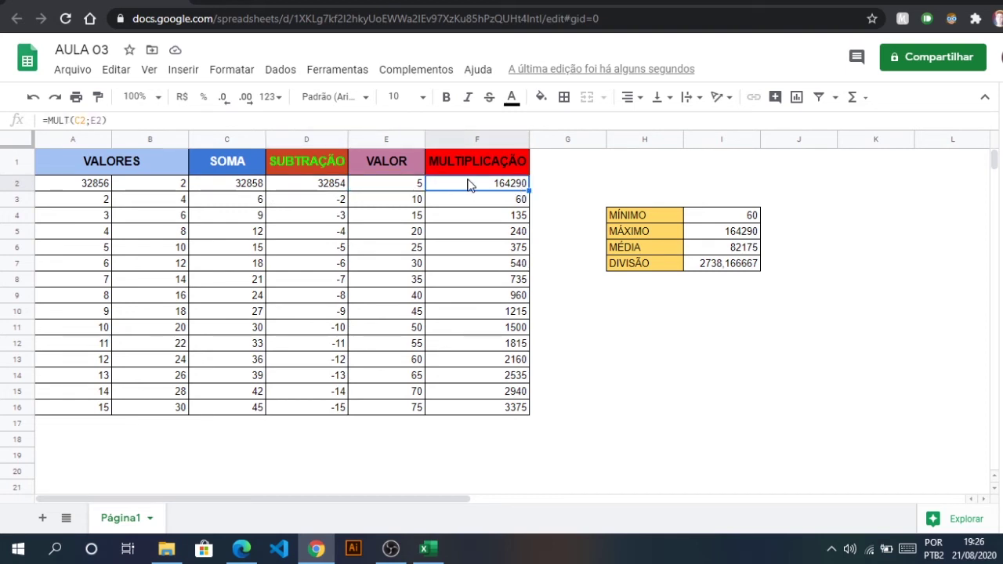
click(744, 214)
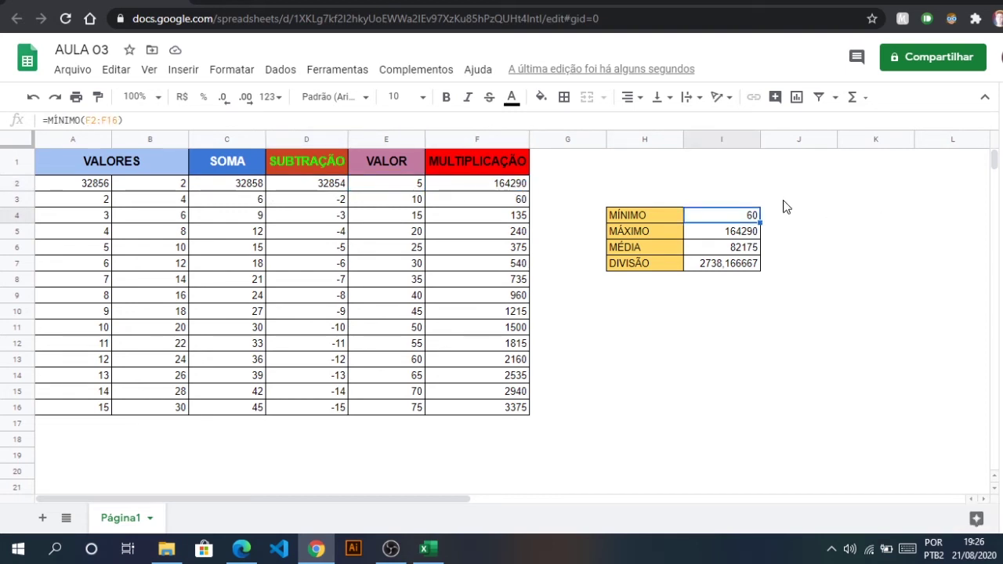
click(719, 235)
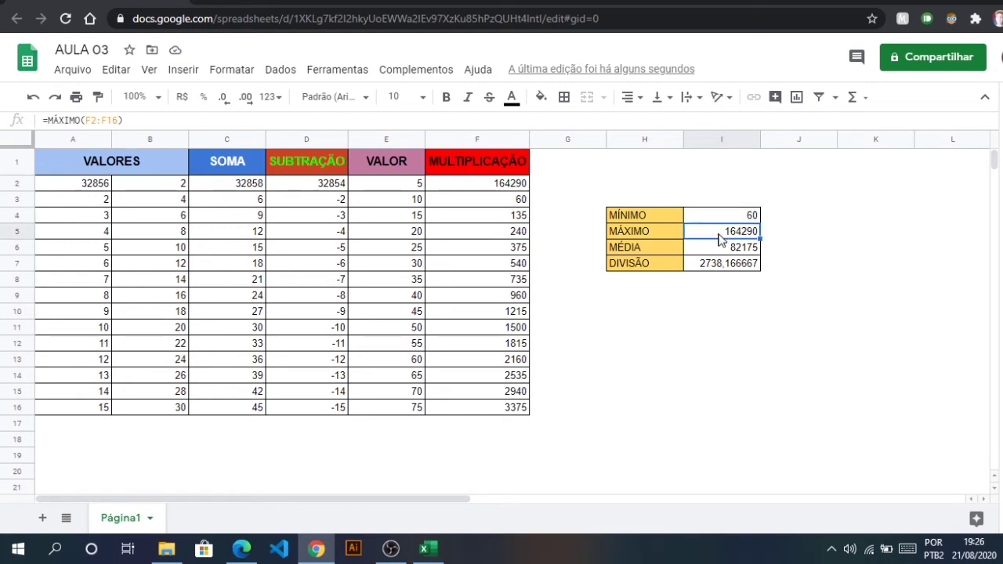
click(733, 249)
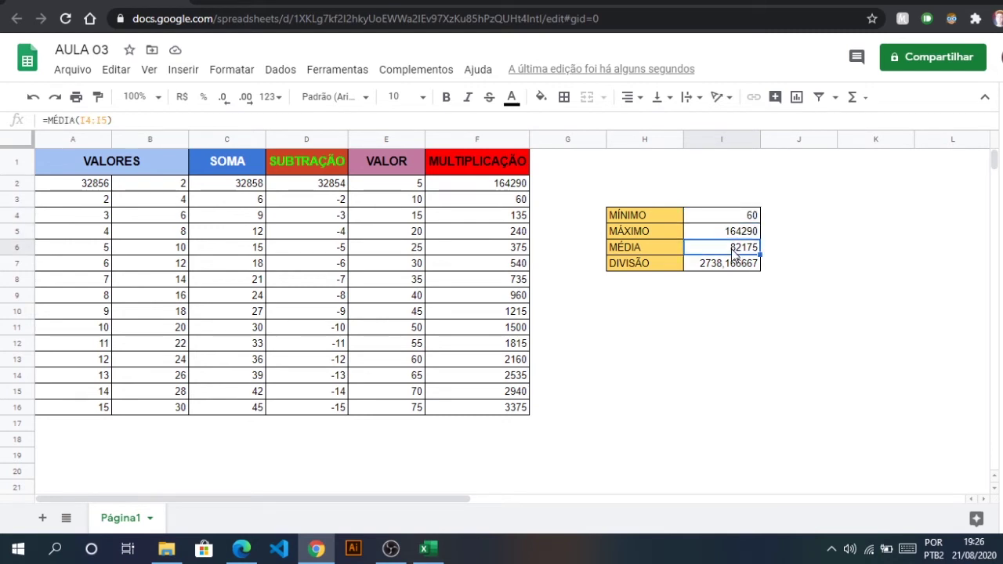
click(725, 266)
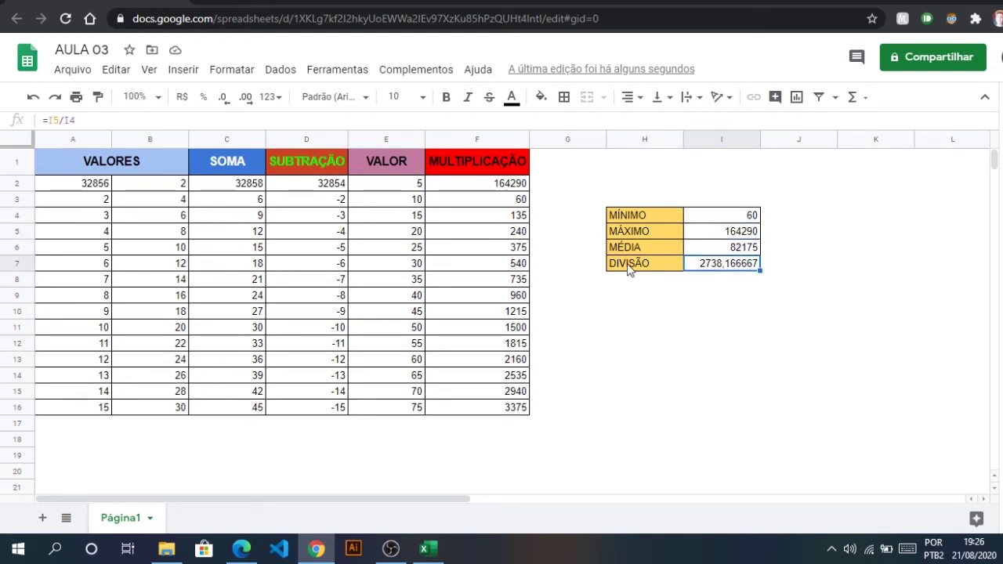
Undo the last value change in cell A2
click(73, 183)
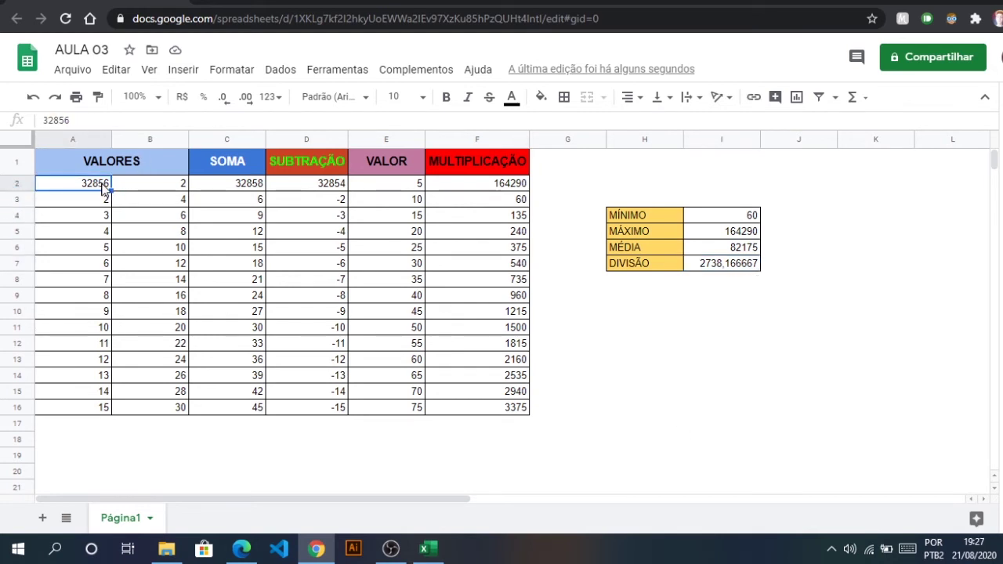
key(ctrl+z)
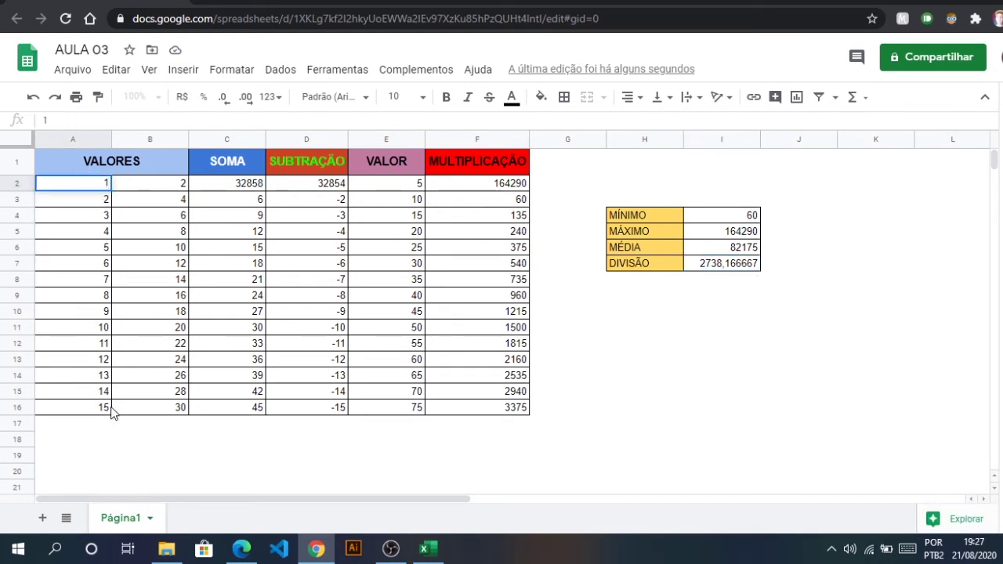
click(115, 447)
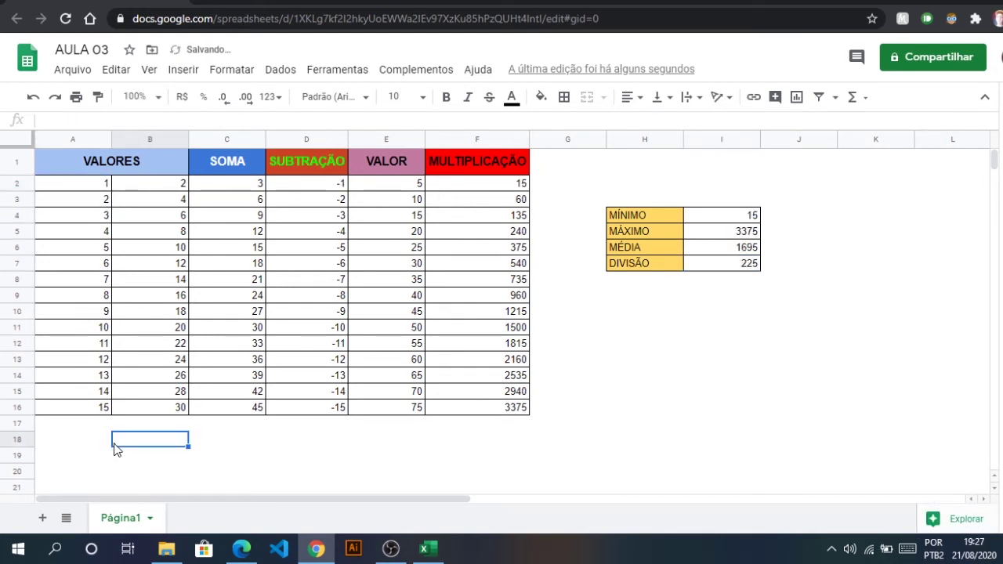
Set cells A16 and A4 in the VALORES columns to 44
click(755, 219)
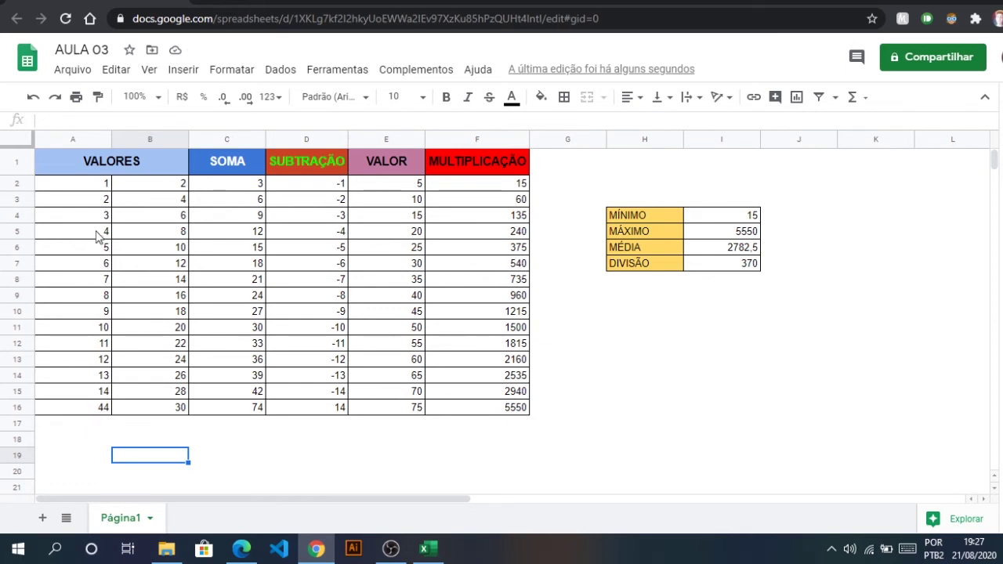
click(102, 200)
click(100, 218)
text(44)
click(88, 271)
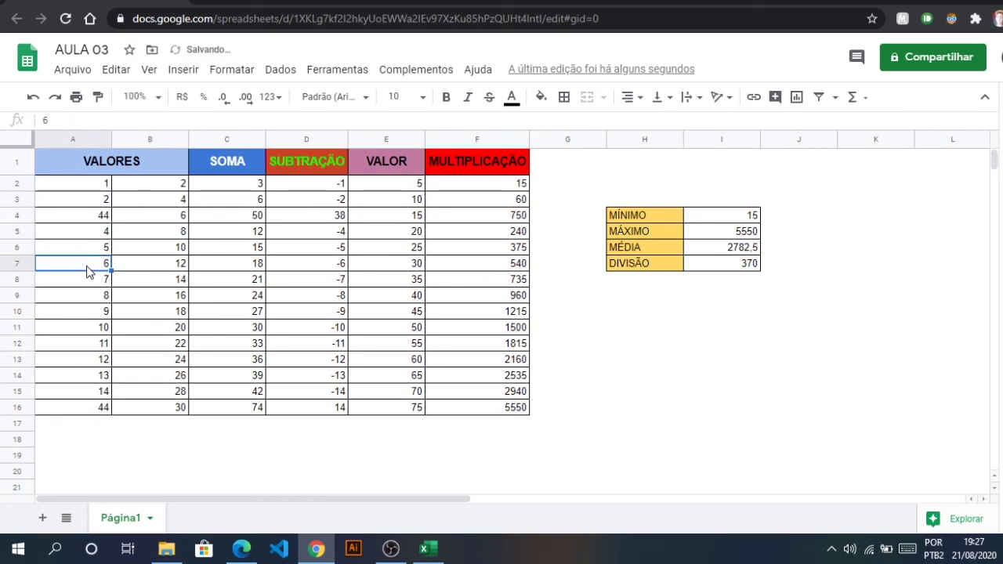
Set cells A8 and A2 in the first VALORES column to 4
click(91, 285)
text(4)
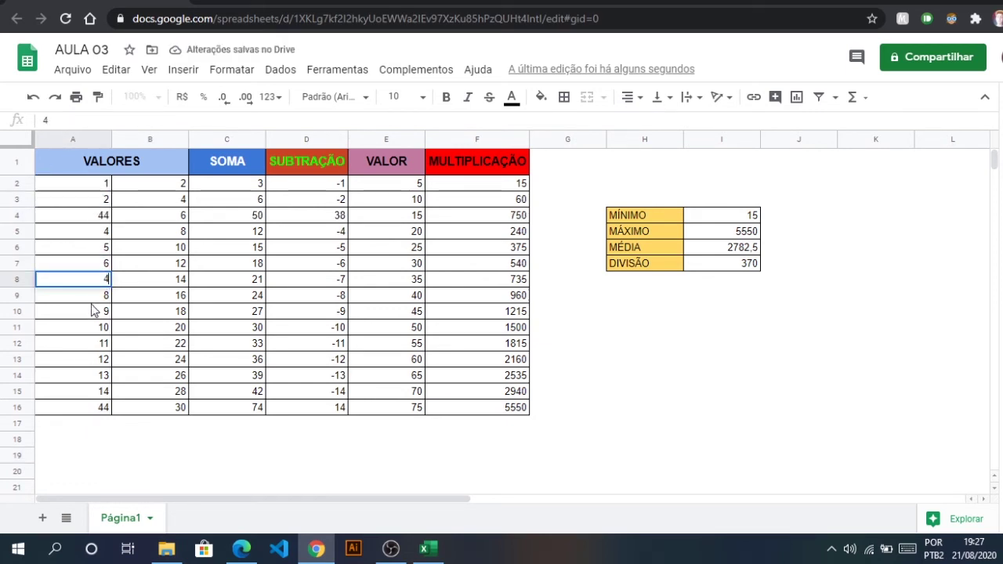
key(Return)
click(84, 188)
text(4)
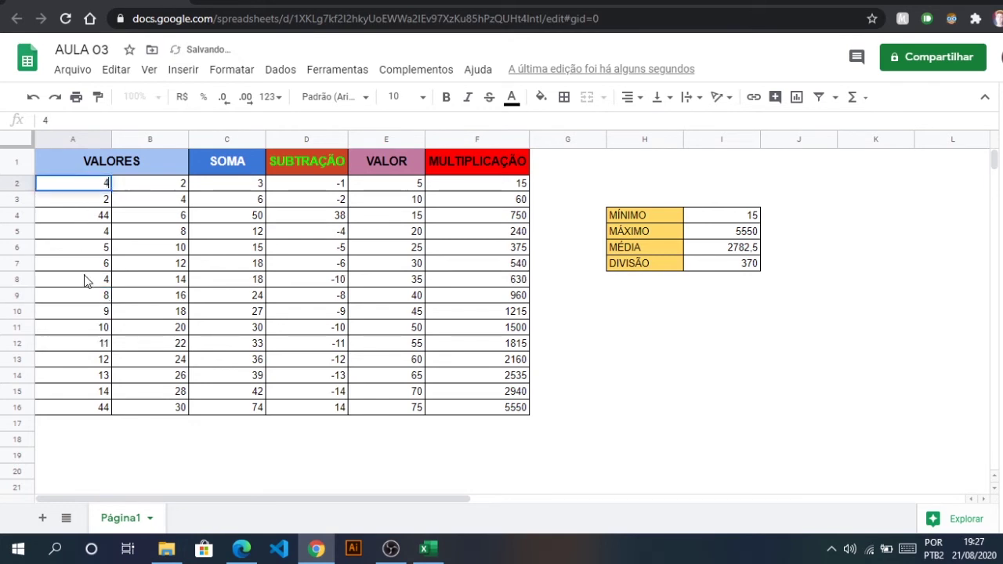
click(85, 280)
Set cell B7 in the second VALORES column to 44444
click(168, 263)
text(4)
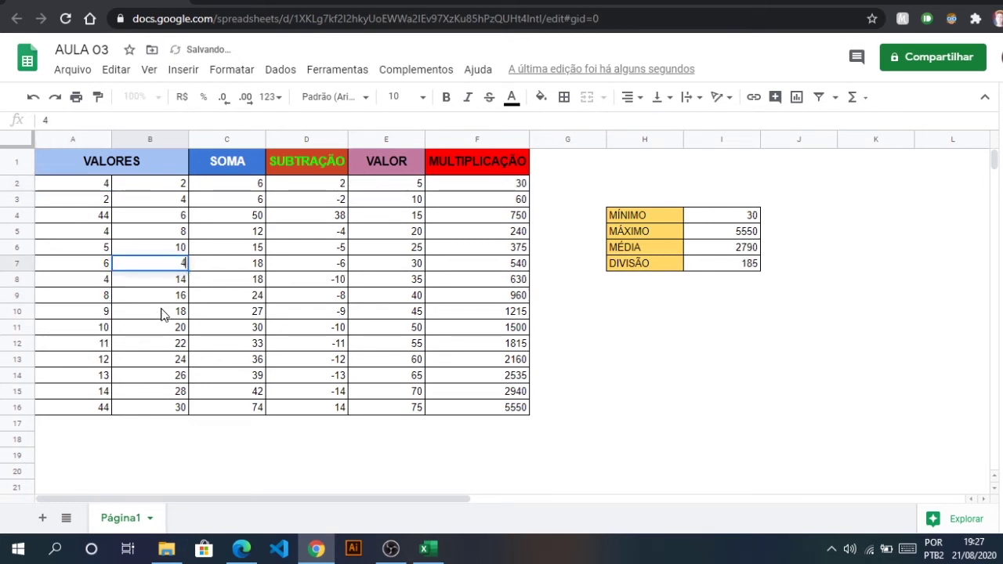
text(4444)
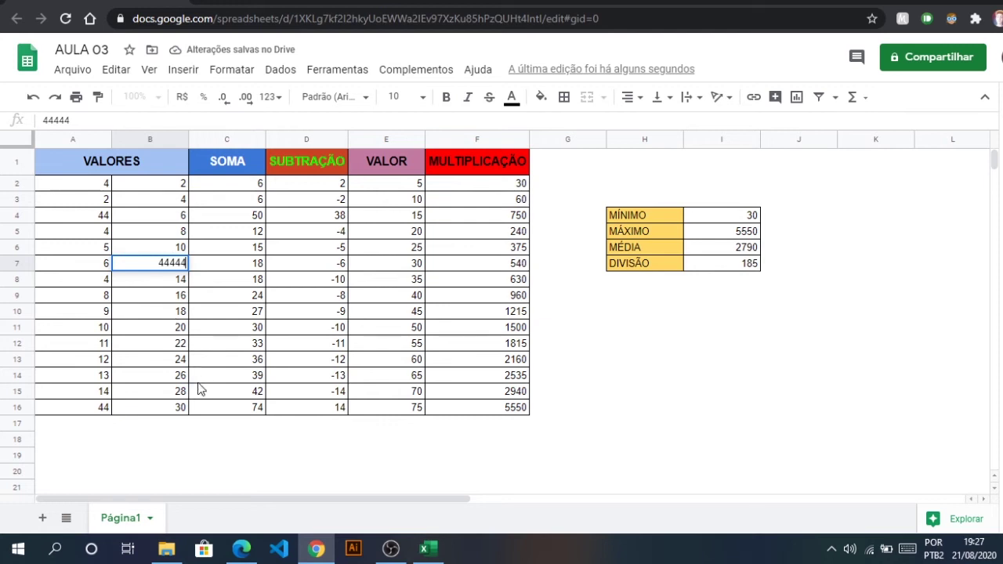
click(200, 441)
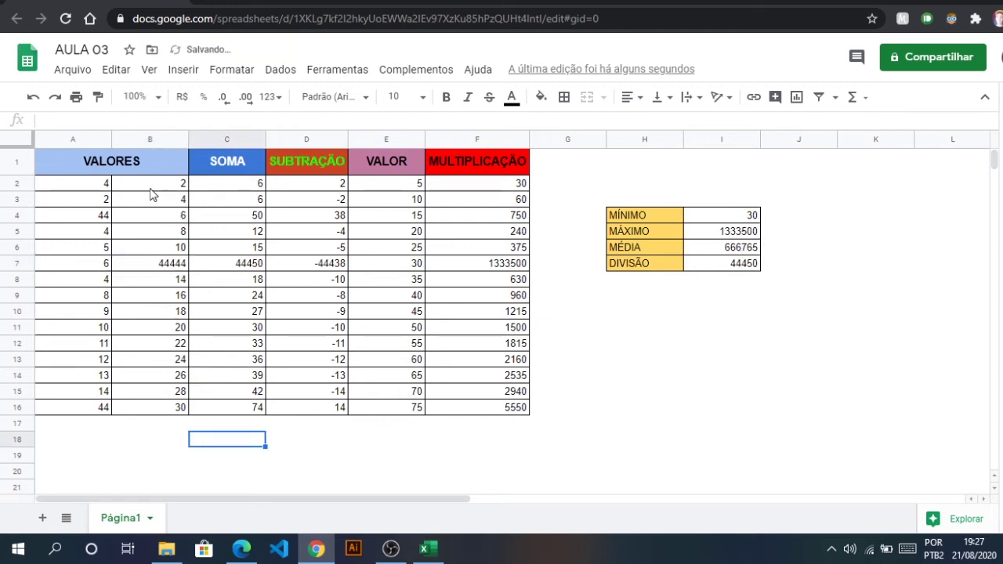
Set cell B2 in the second VALORES column to 44 and check the recalculated MÍNIMO, MÁXIMO, MÉDIA and DIVISÃO cells
click(182, 185)
text(4)
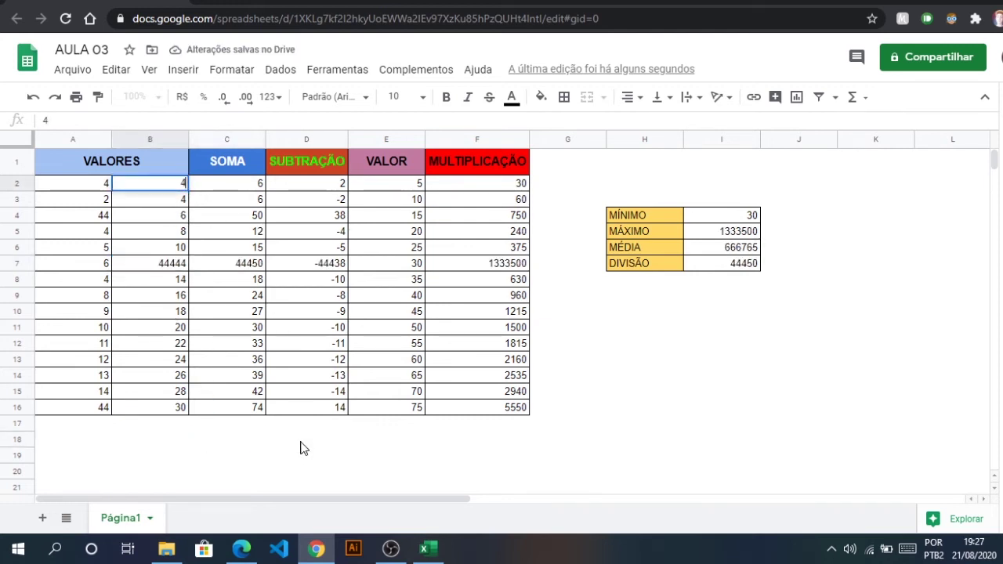
text(4)
click(271, 454)
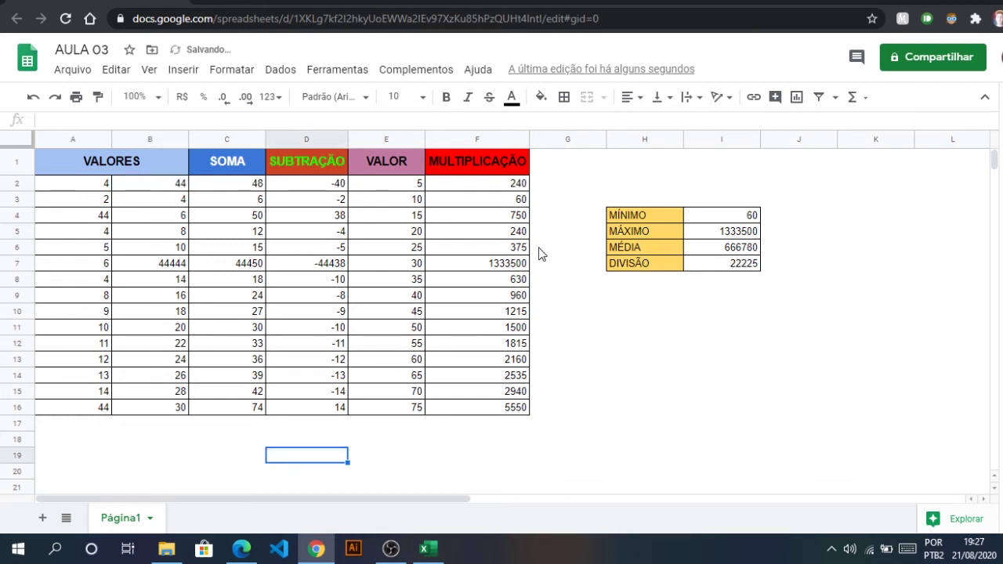
click(624, 391)
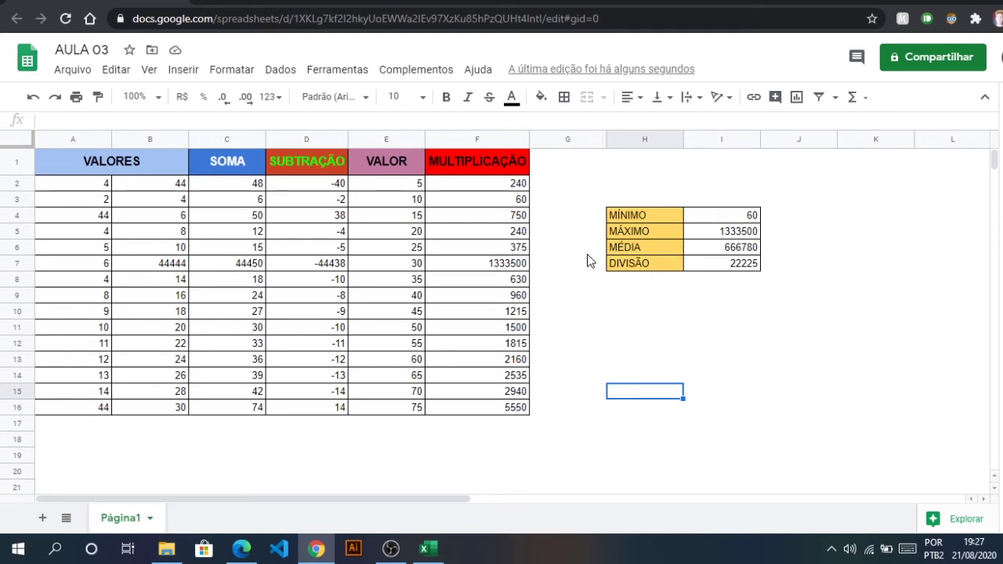
click(577, 298)
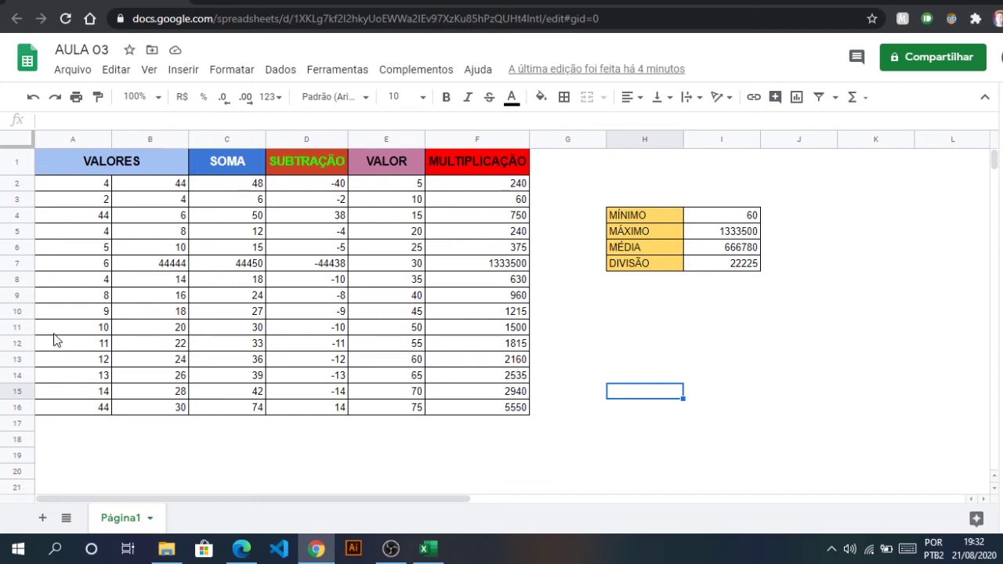
Insert one blank row below row 11 and delete that blank row
click(17, 328)
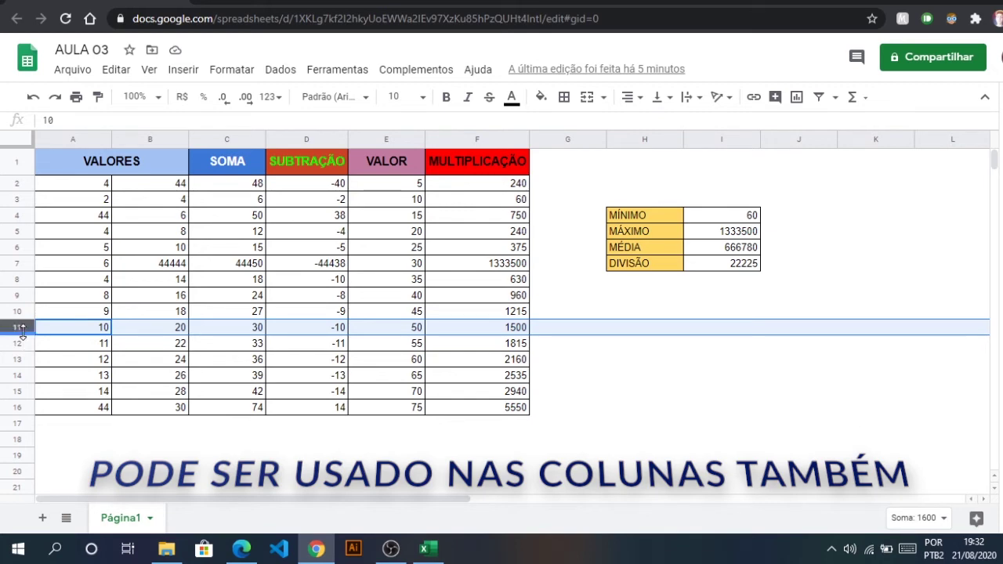
right_click(16, 328)
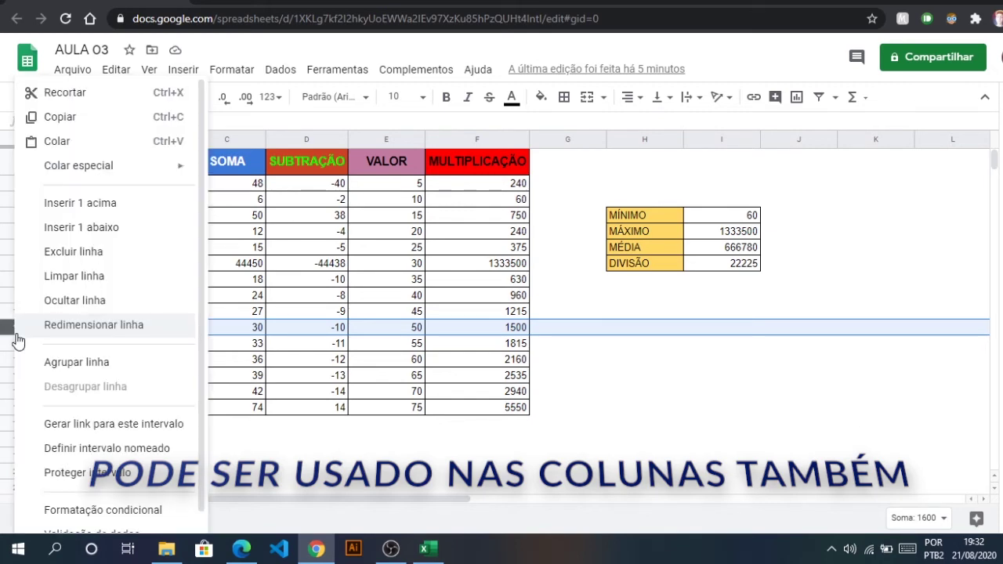
click(117, 236)
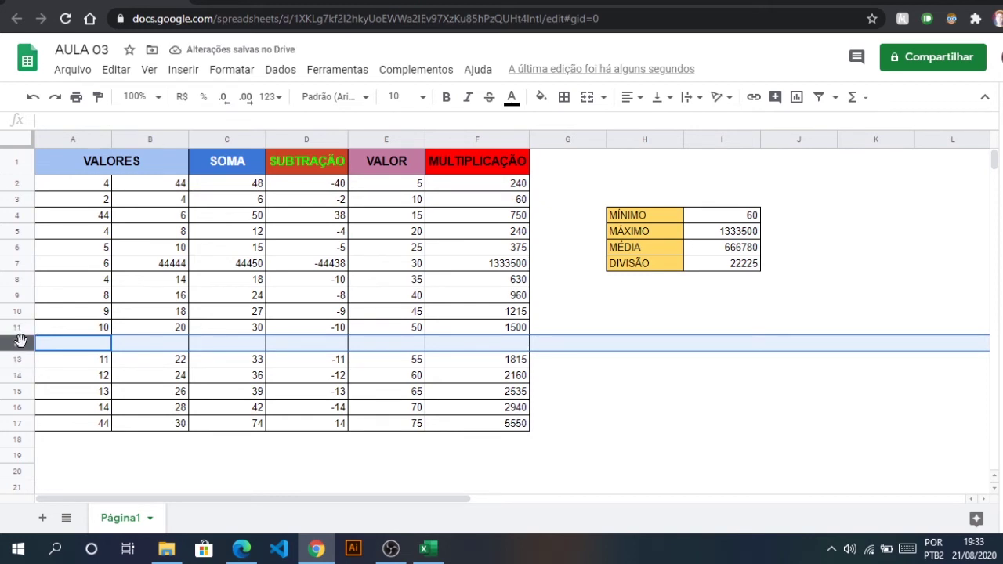
right_click(20, 342)
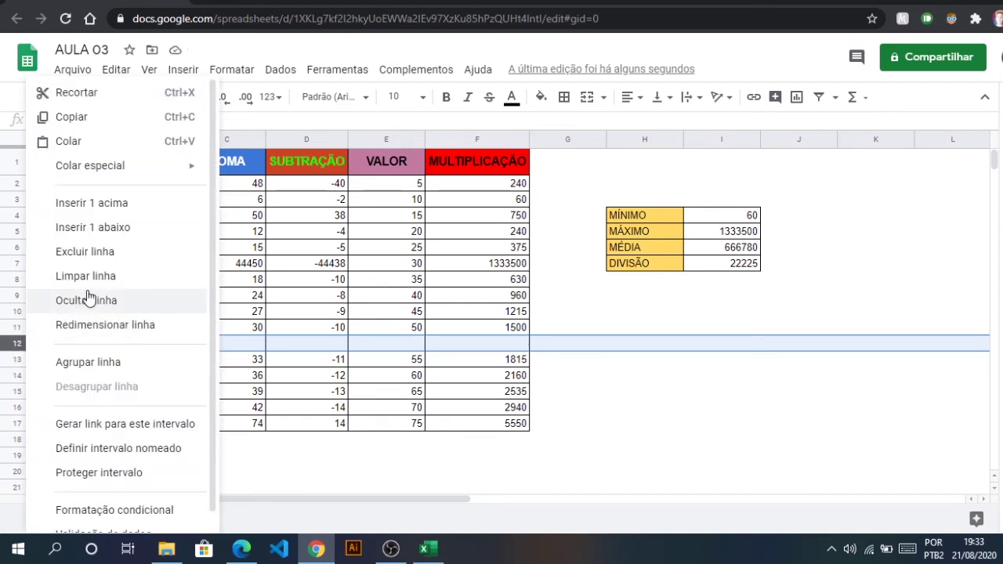
click(98, 252)
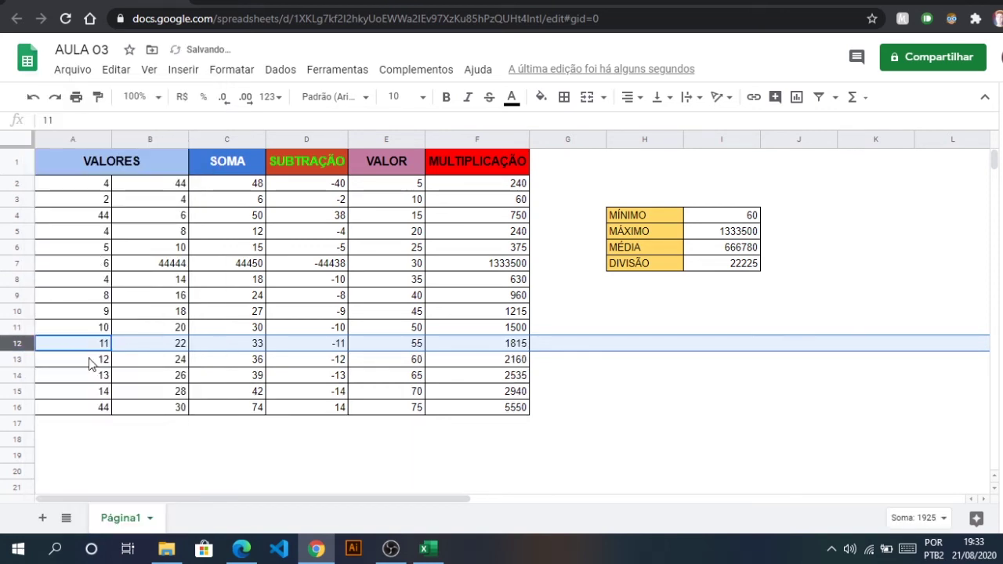
right_click(22, 343)
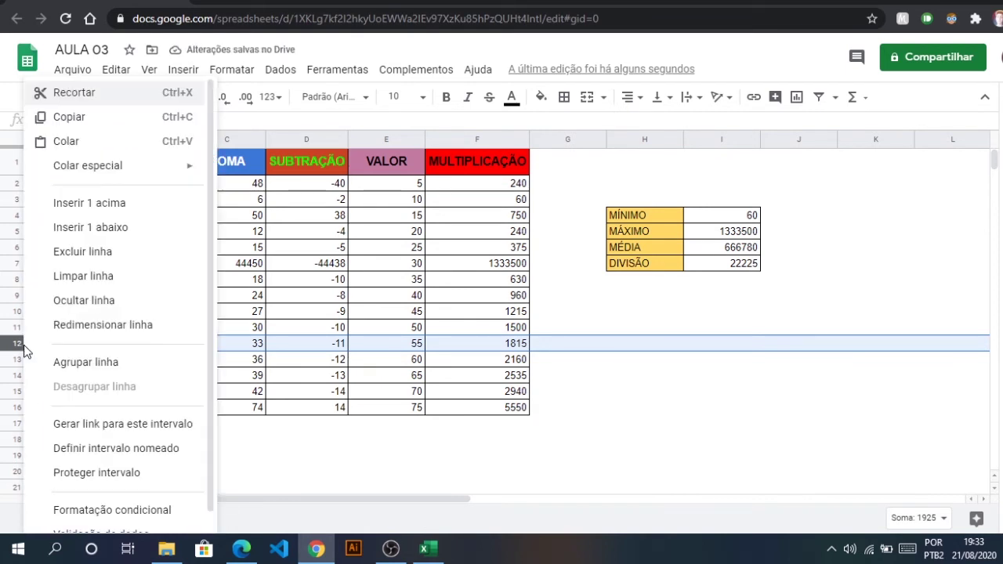
click(381, 348)
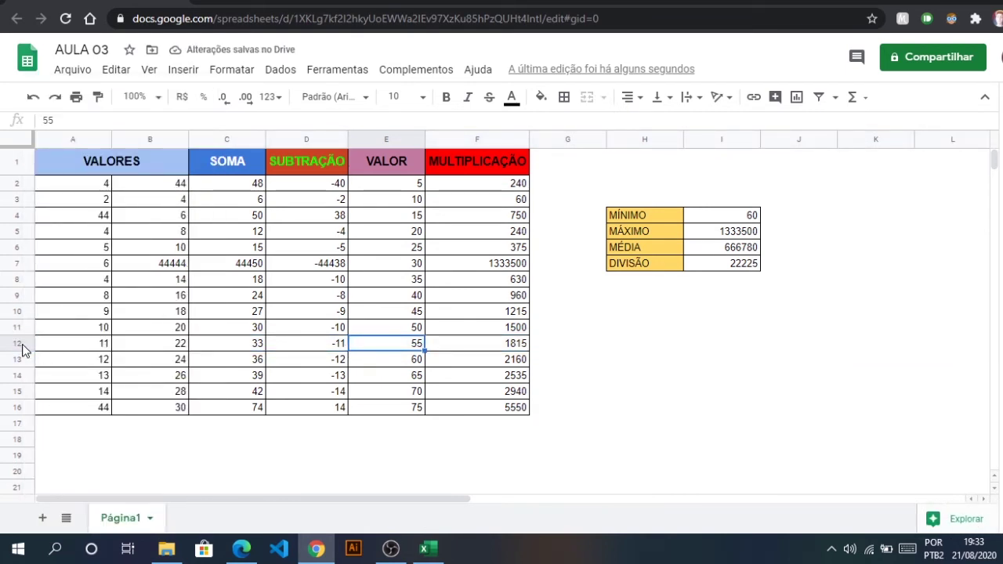
click(17, 296)
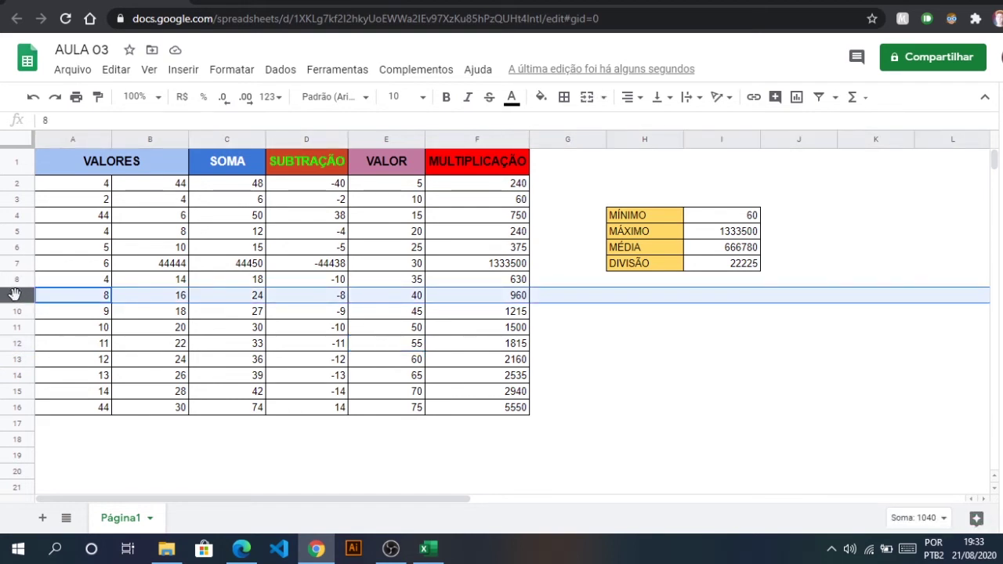
right_click(14, 295)
click(431, 316)
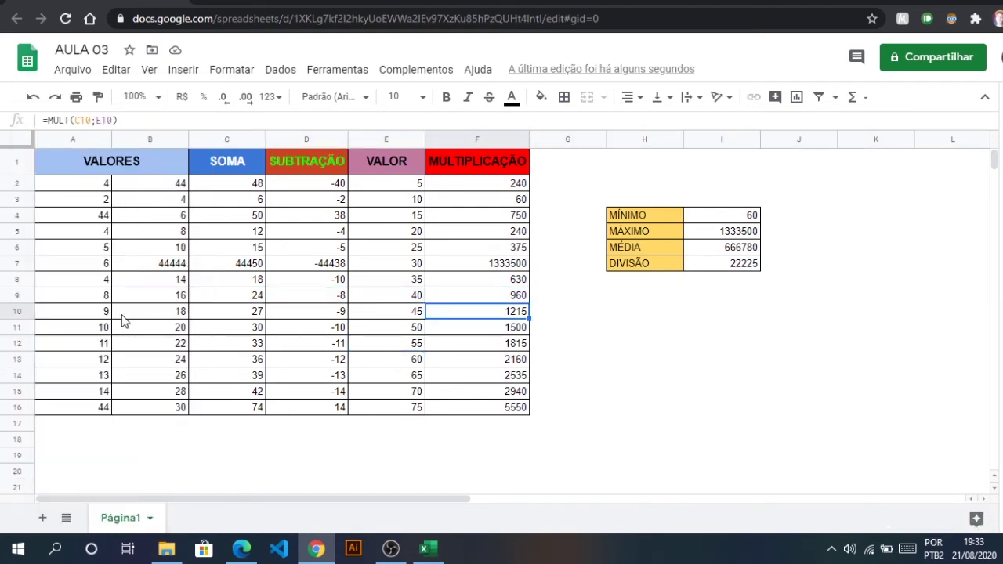
click(88, 298)
click(149, 302)
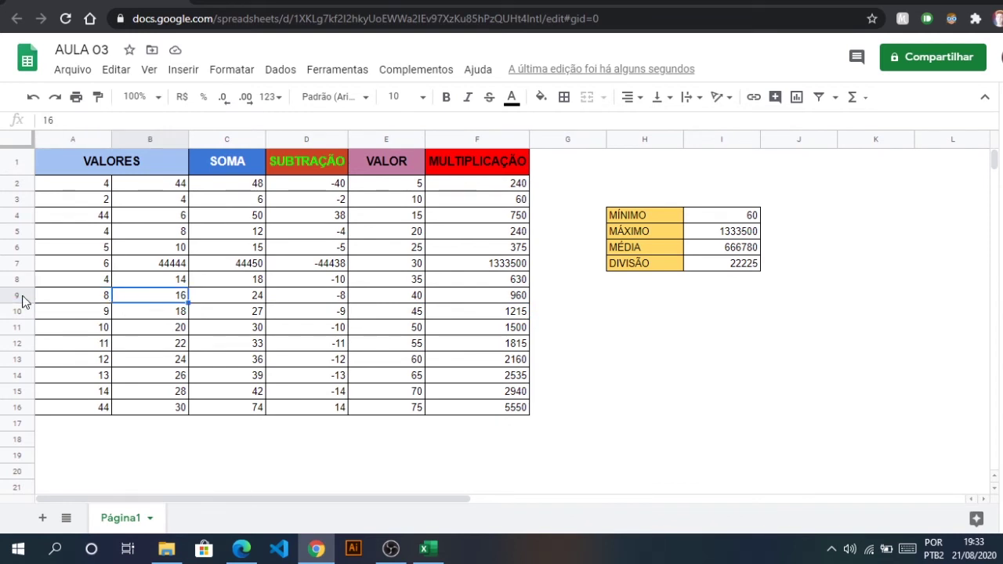
Delete row 9 from the table
click(19, 298)
right_click(19, 298)
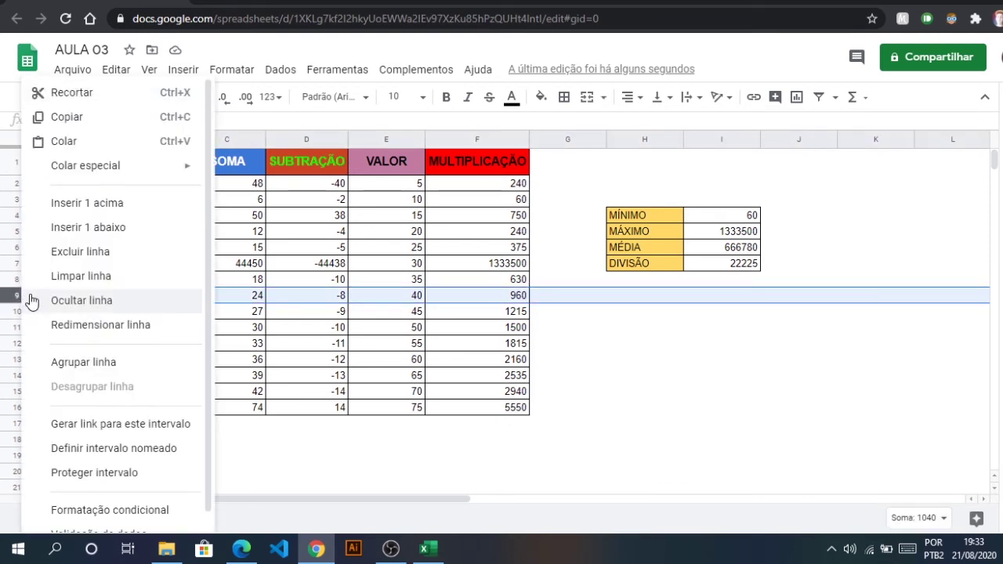
click(79, 257)
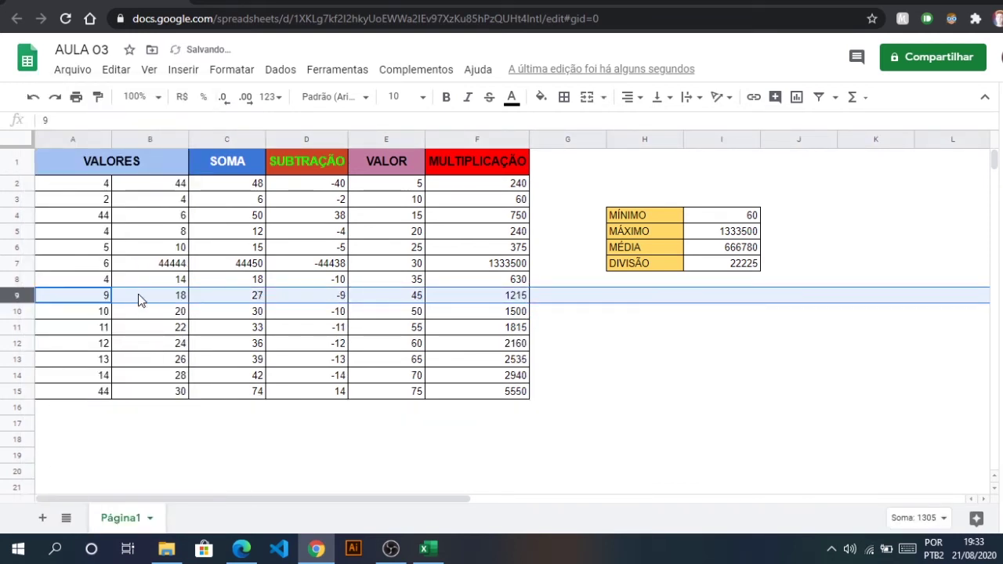
Clear the contents of the row that now occupies row 9, keeping the row itself
right_click(11, 296)
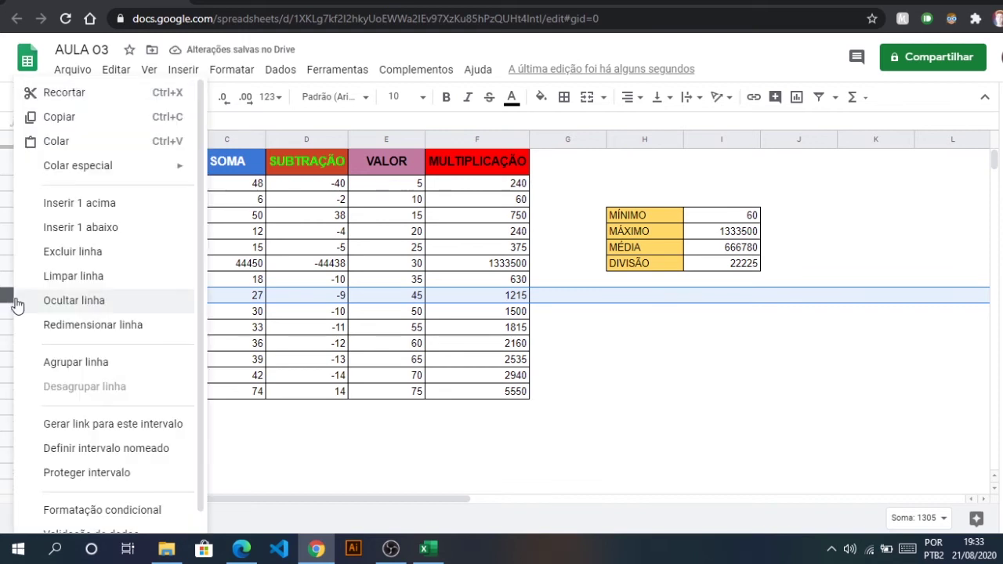
click(66, 279)
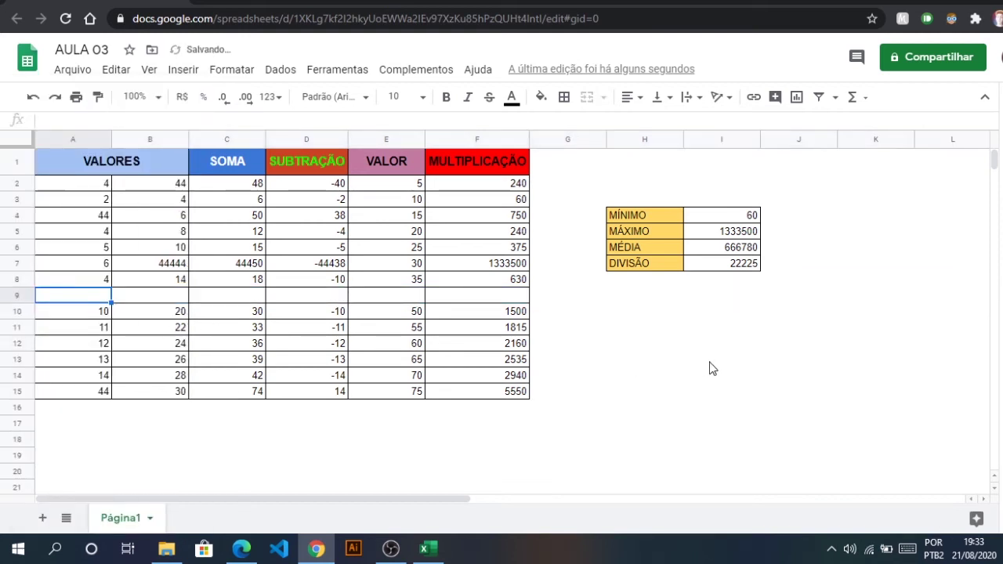
click(210, 327)
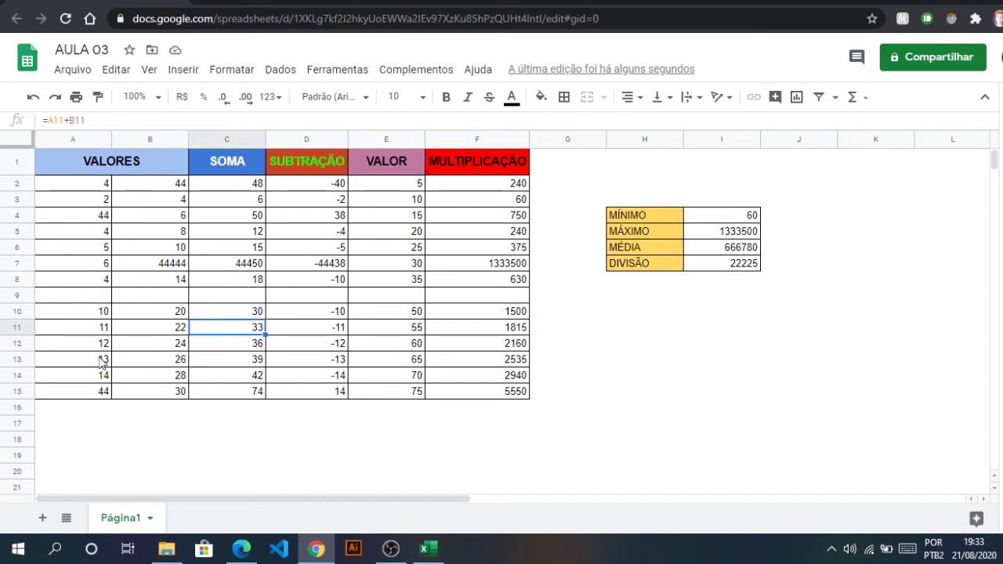
Undo the clearing and deletion in row 9, the blank row's deletion and insertion, and the last change to cell B2
click(35, 98)
click(34, 98)
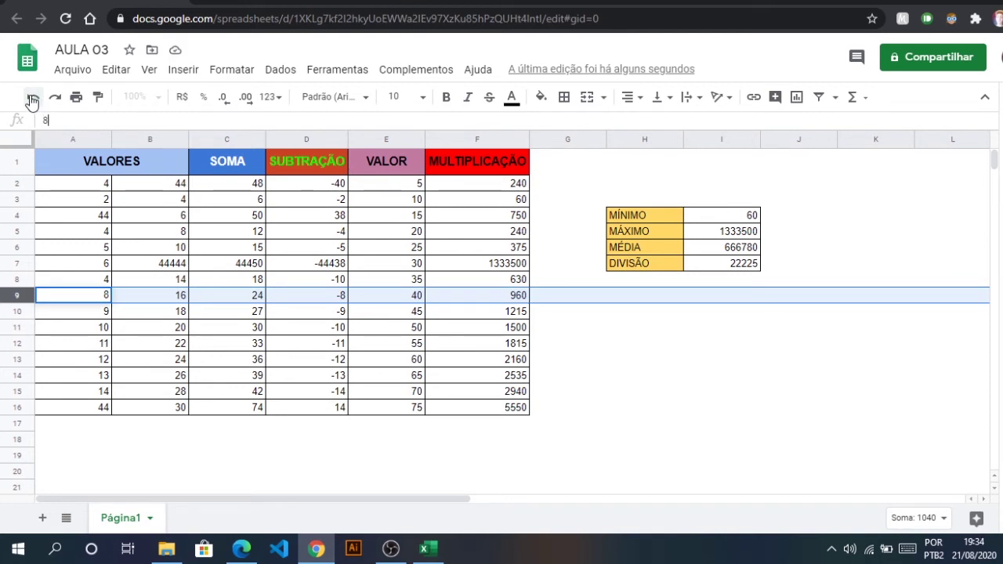
click(223, 314)
click(16, 312)
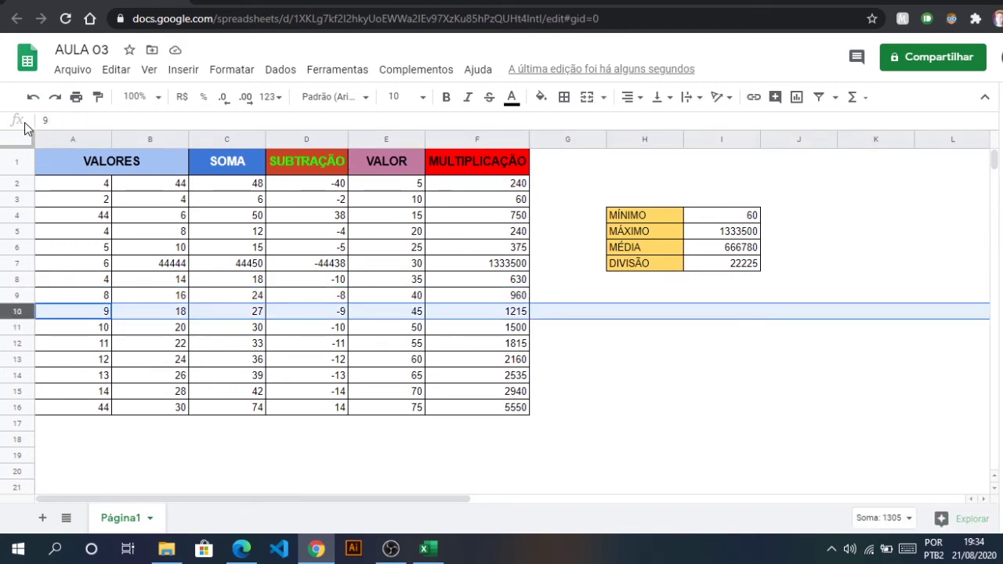
click(35, 98)
click(35, 98)
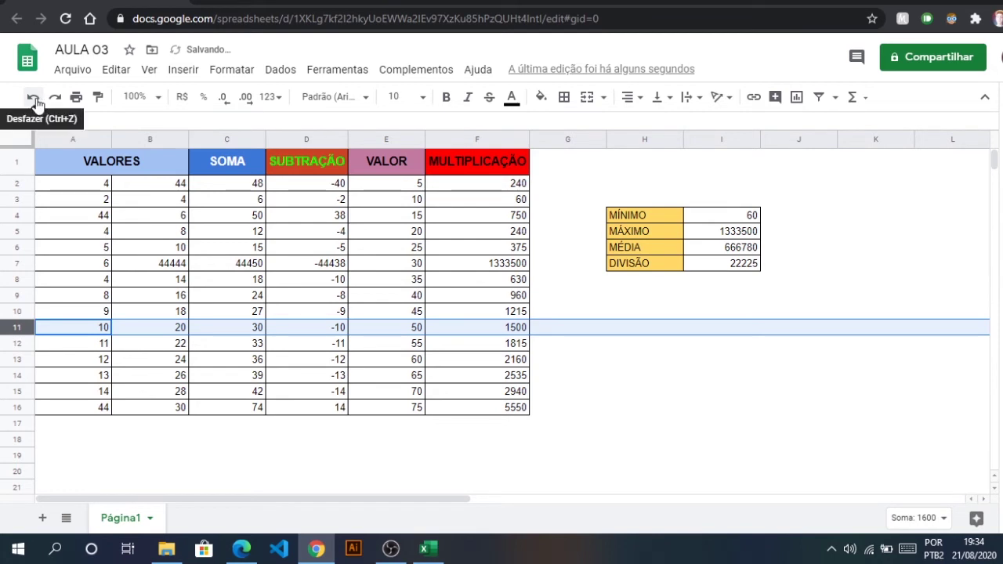
click(35, 98)
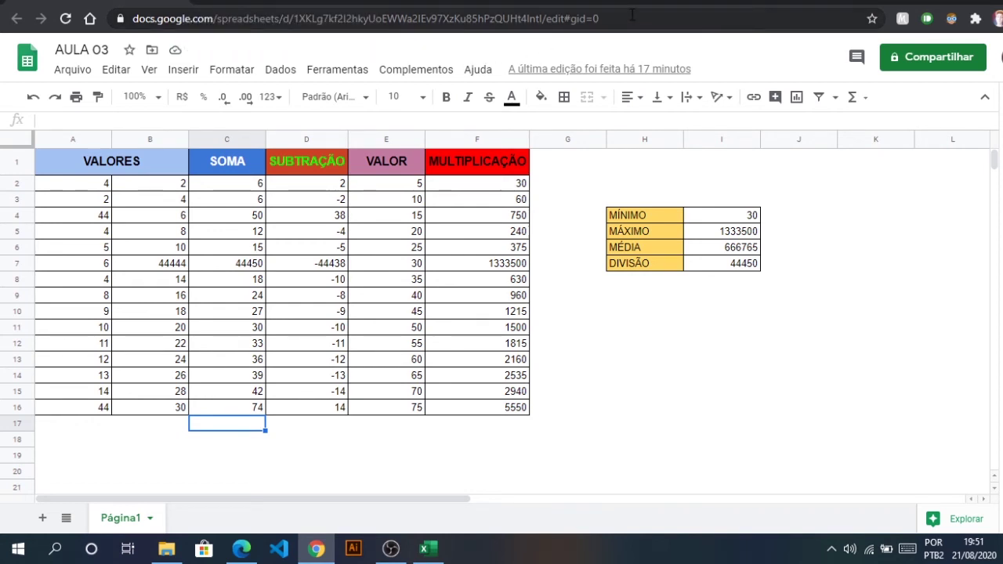
Review the exercise image EXERCICIO REVISÃO.PNG in Google Drive, then switch to the AVALIAÇÃO (NOME) spreadsheet and look over its BALANÇO sheet
click(308, 3)
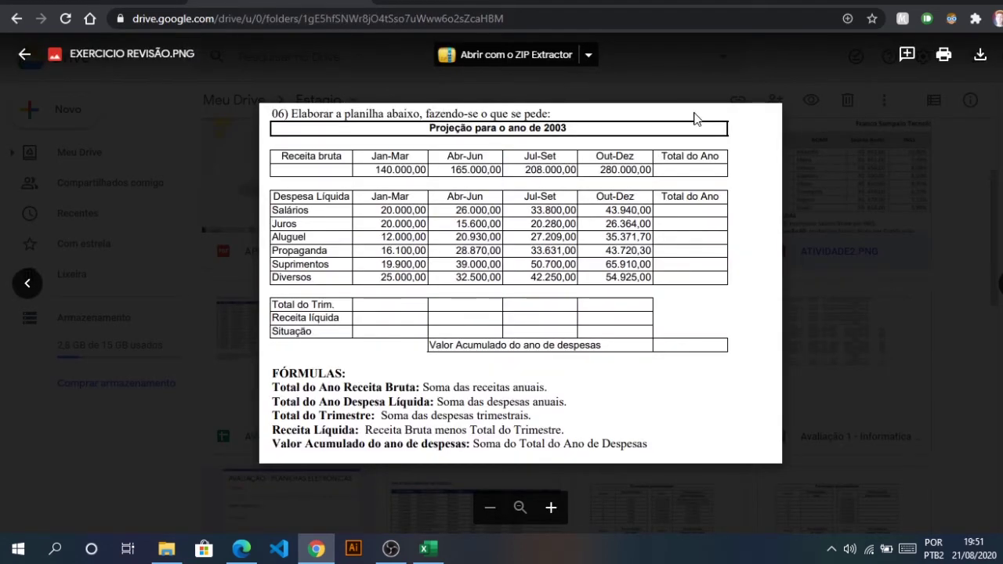
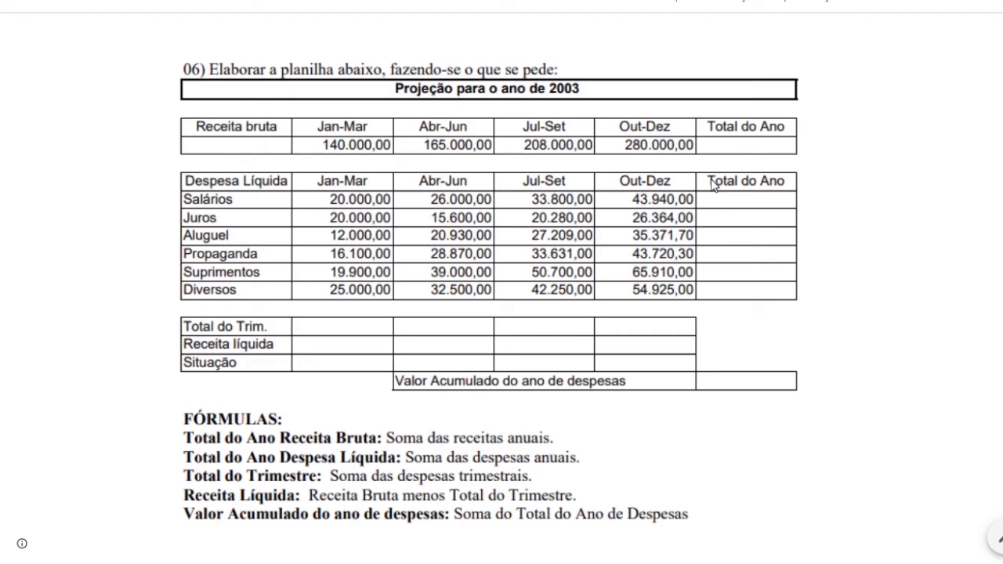
key(alt+Tab)
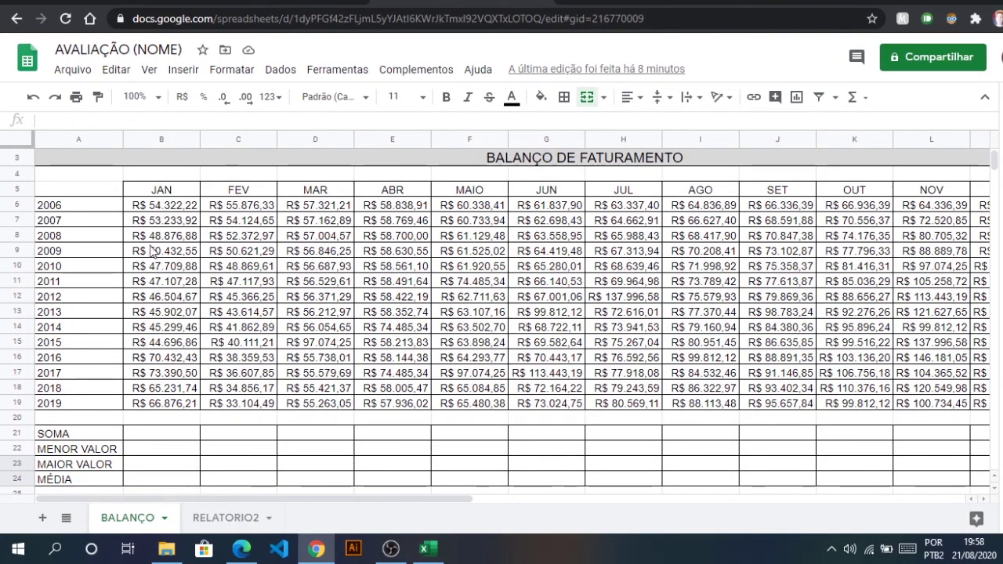
scroll(281, 380, down, 1)
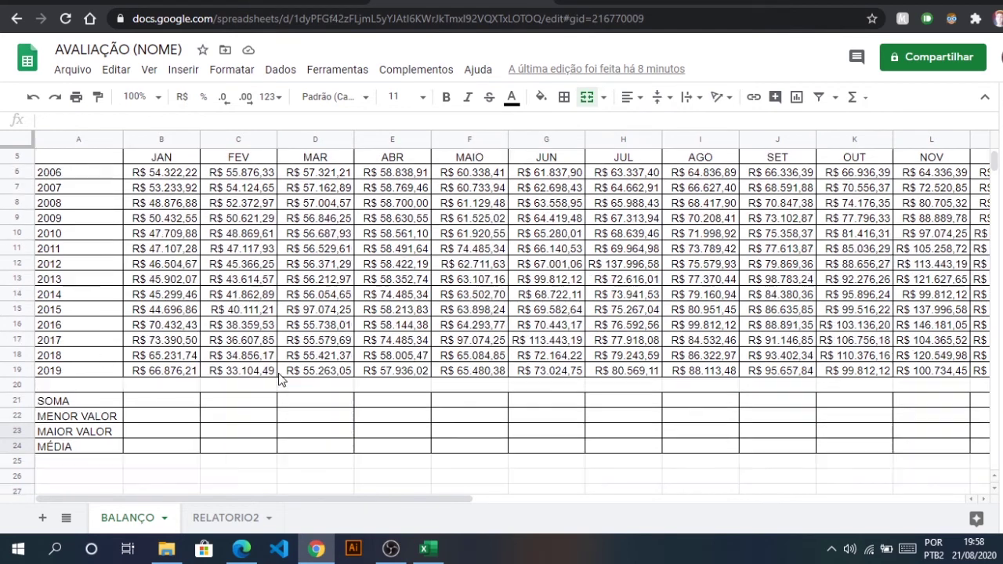
scroll(162, 378, up, 1)
Enter =SOMA(B6:B19) in the JAN cell of the SOMA row to total the 2006–2019 values
click(170, 209)
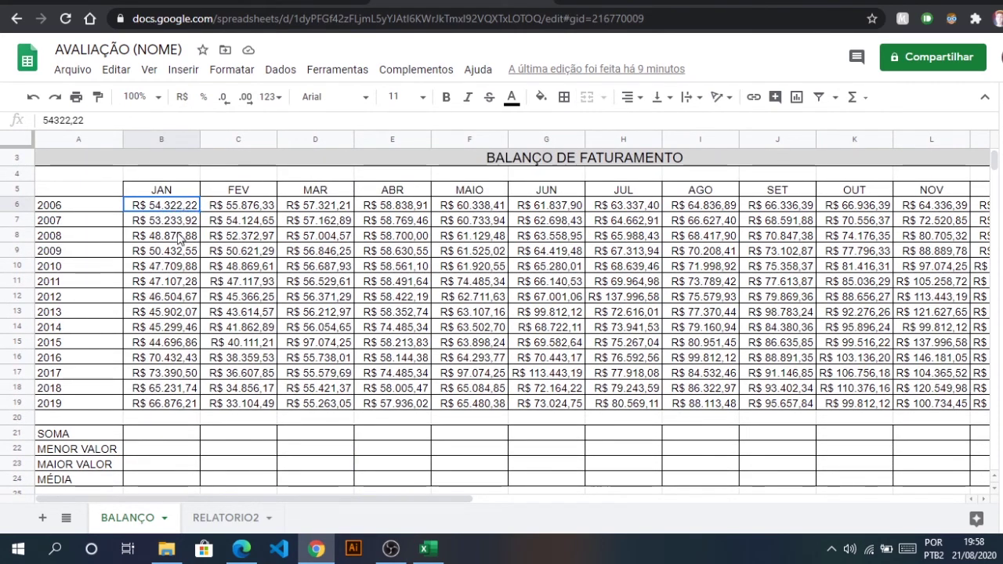
drag(170, 206, 175, 406)
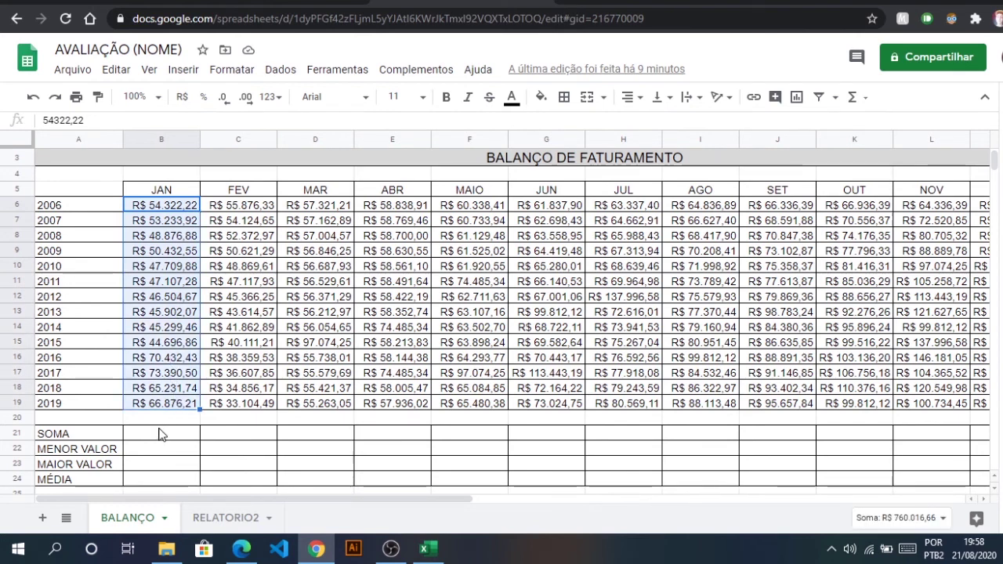
click(160, 432)
text(=)
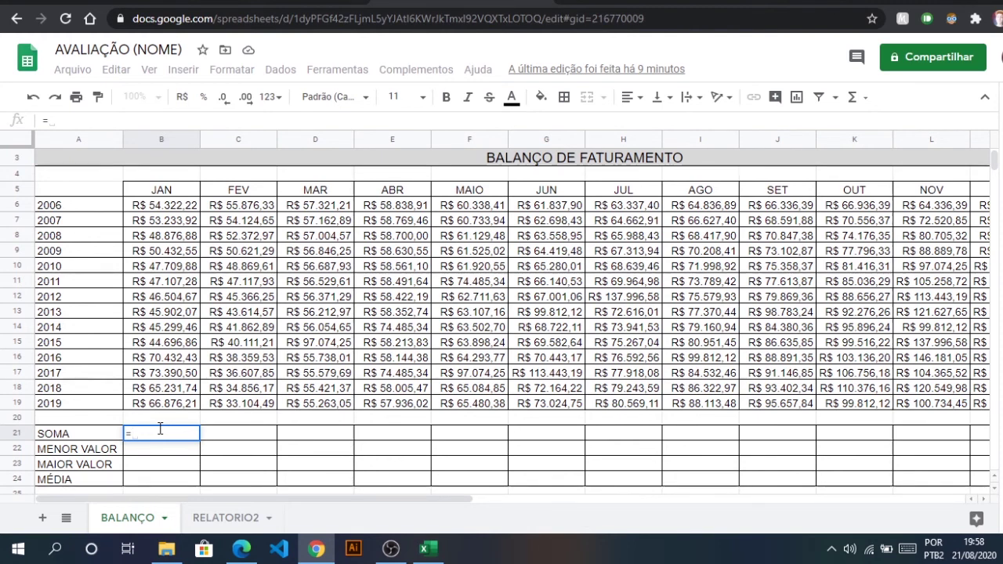
text(soma)
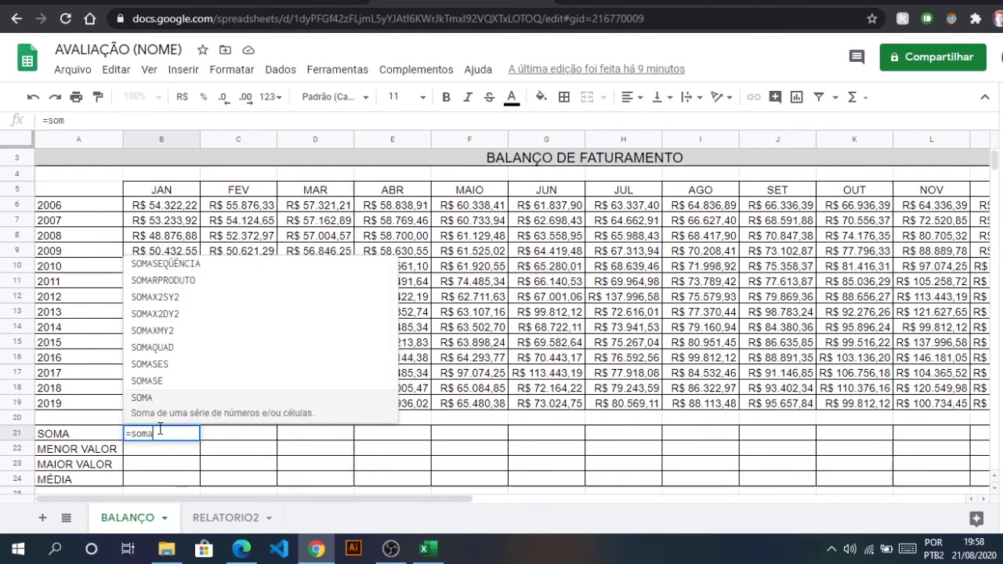
text(()
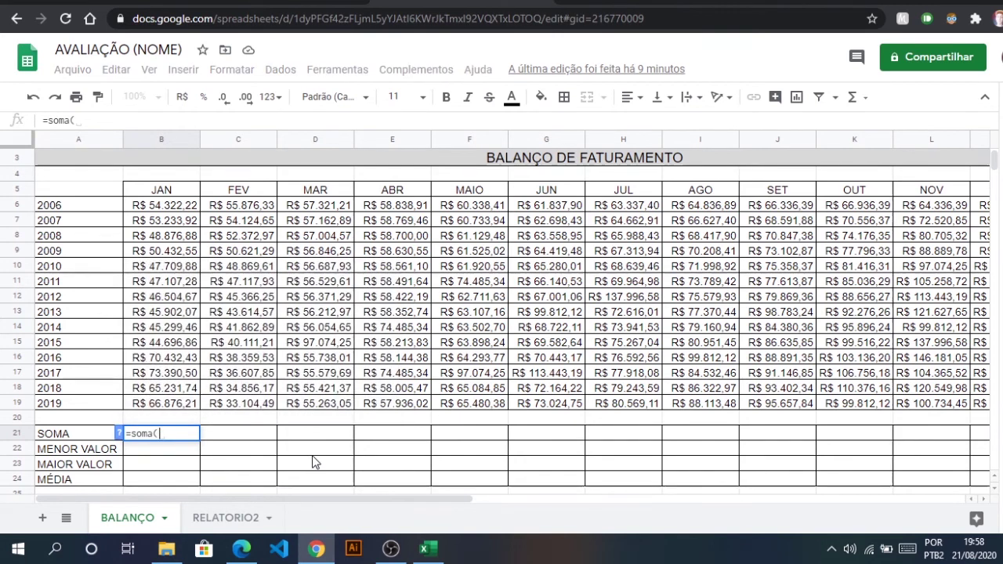
drag(186, 208, 163, 403)
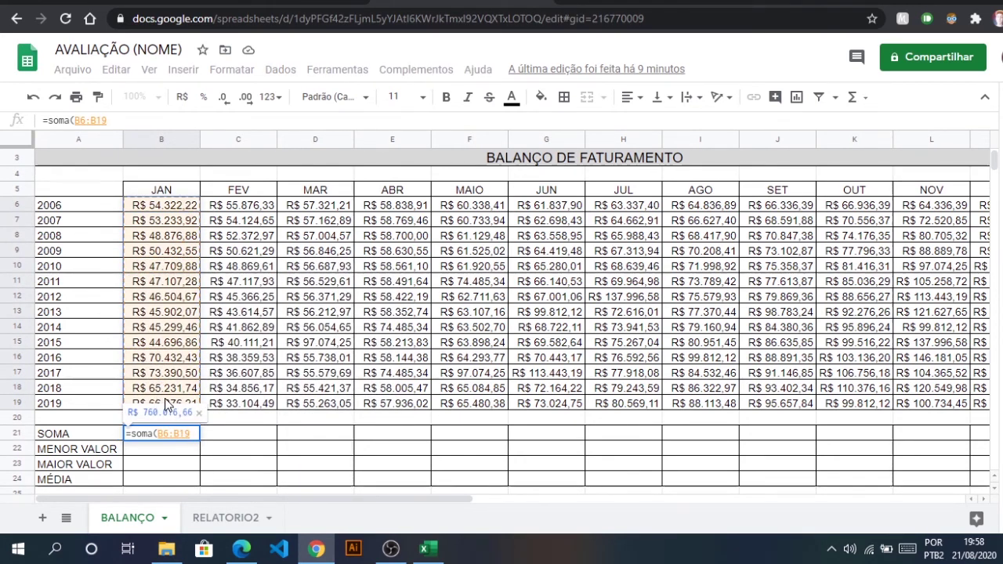
text())
key(Return)
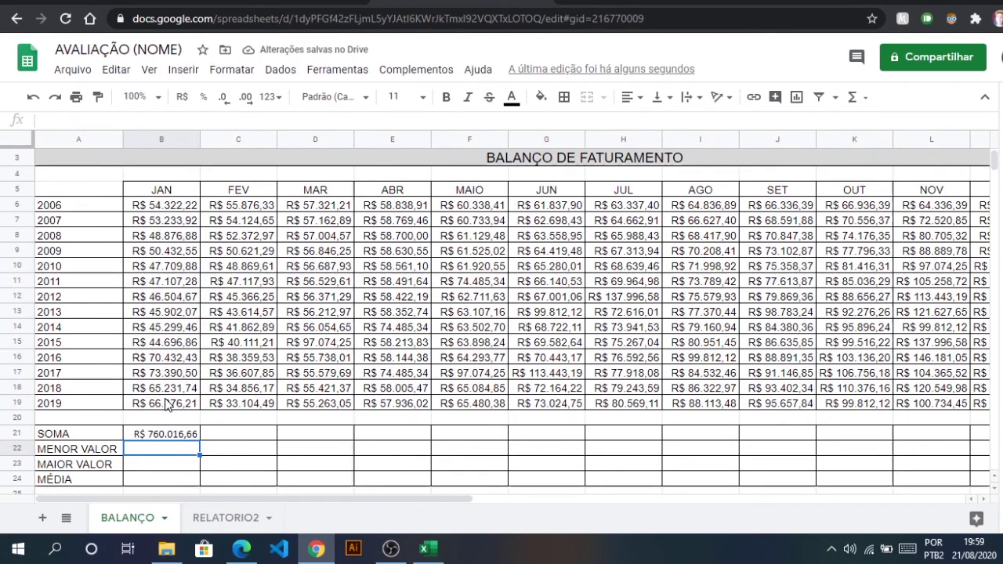
Fill the JAN cell of the MENOR VALOR row with the formula =MÍNIMOA(B6:B19)
text(=)
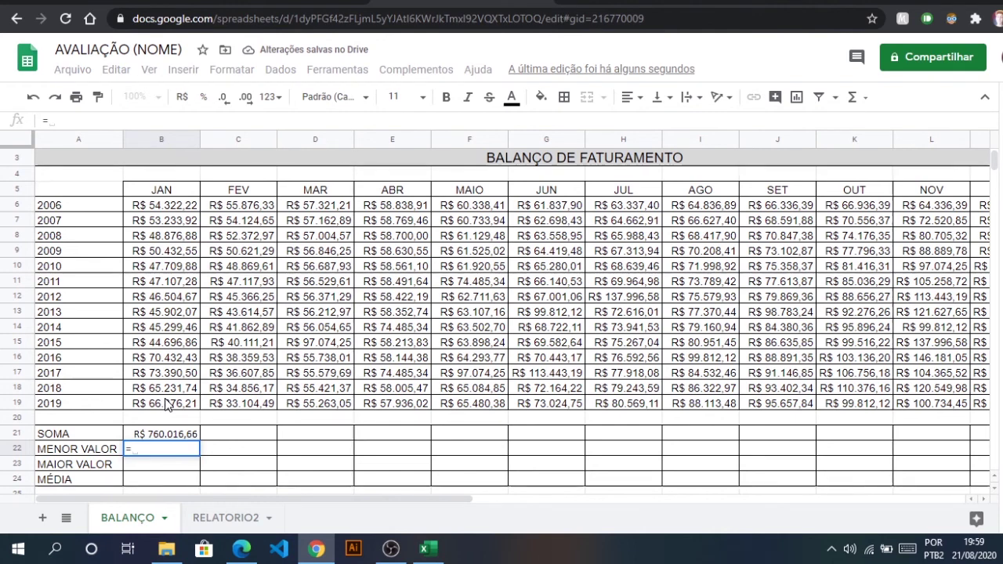
text(m)
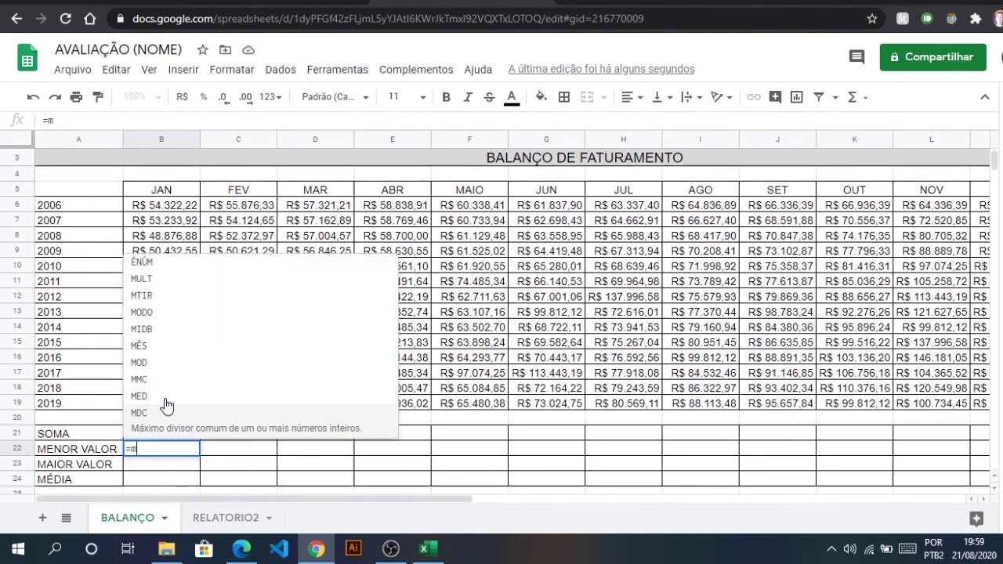
text(ín)
click(166, 405)
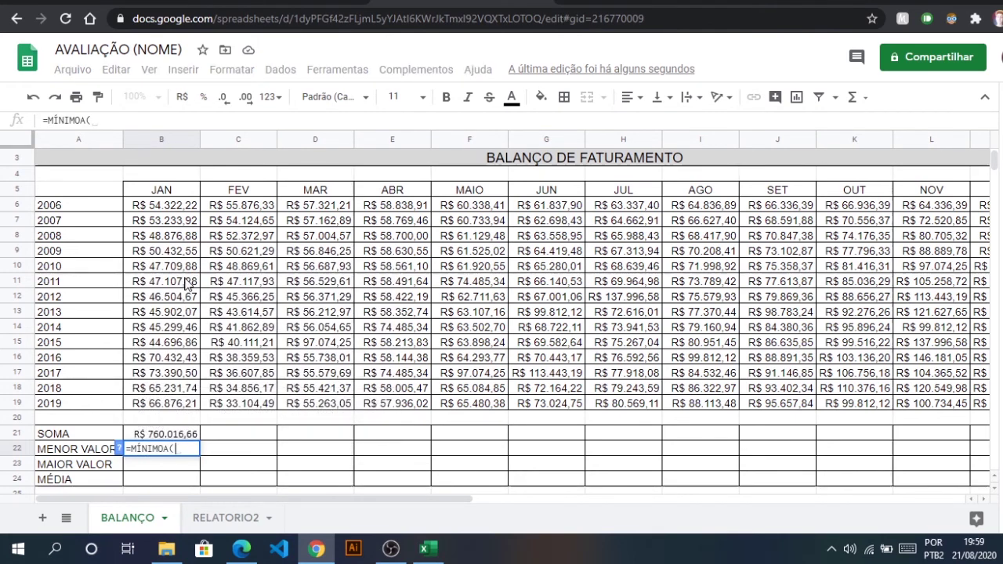
drag(180, 205, 179, 251)
drag(179, 293, 188, 404)
text())
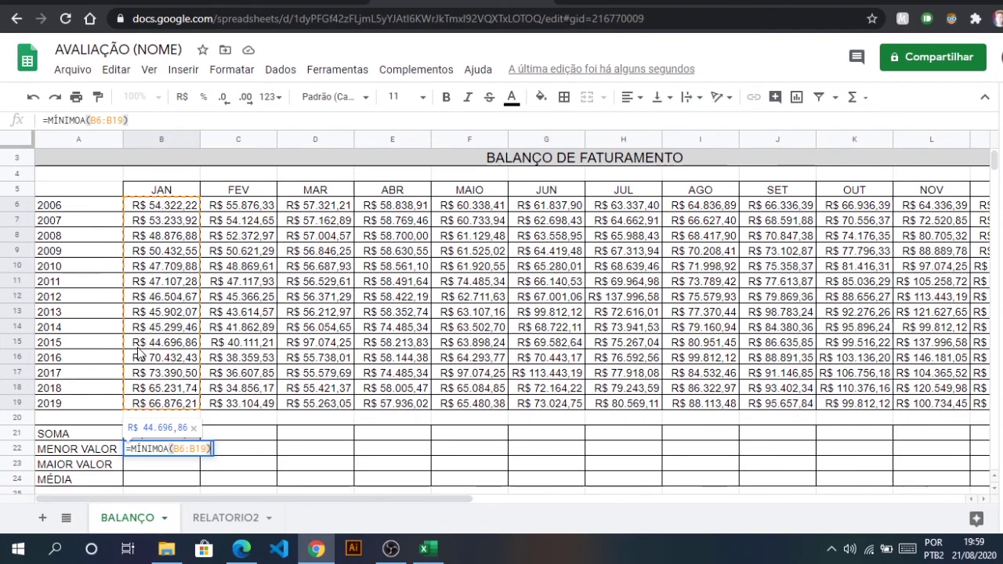
key(Return)
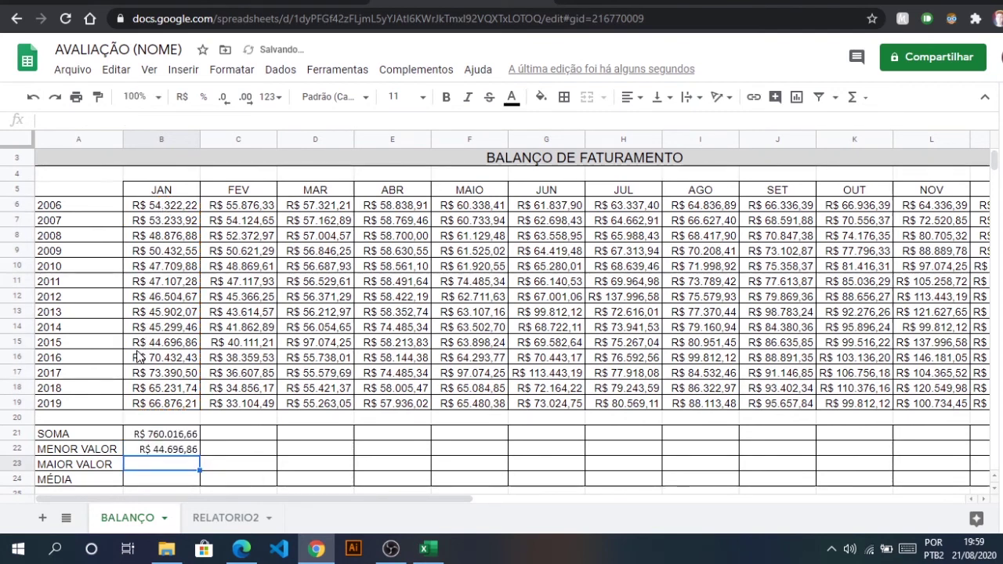
Fill the JAN cell of the MAIOR VALOR row with the formula =MÁXIMOA(B6:B19)
text(=m)
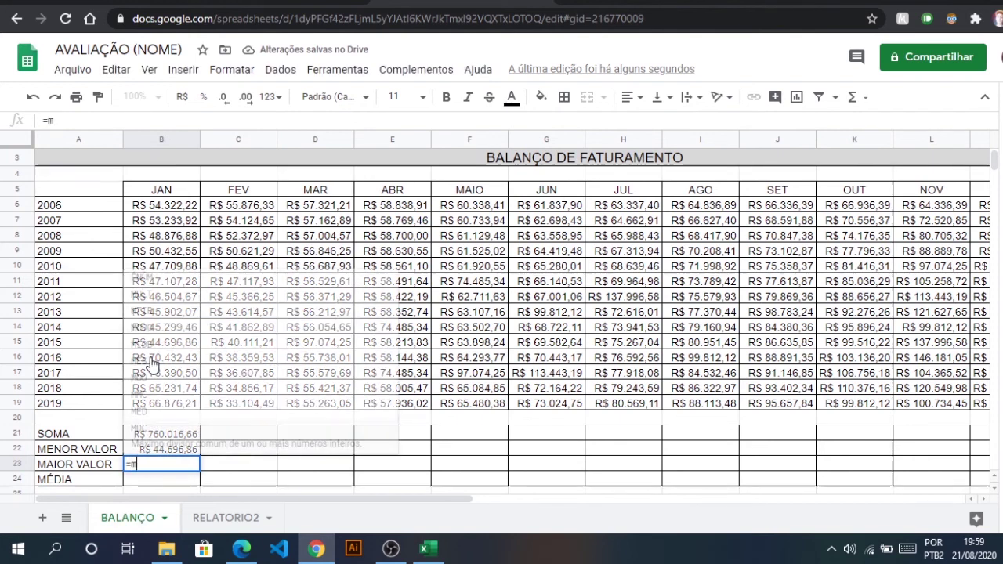
text(áx)
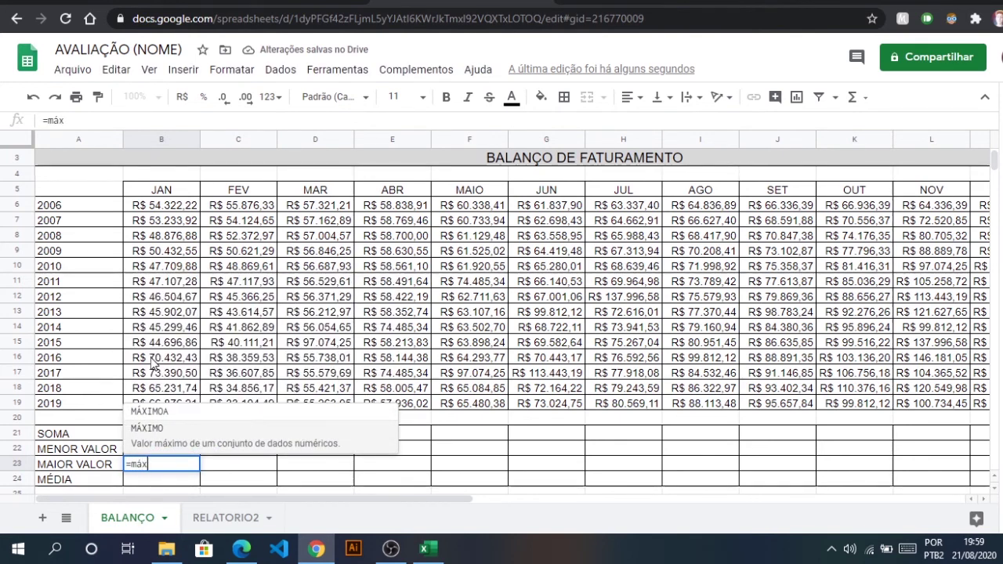
key(Tab)
drag(178, 205, 173, 406)
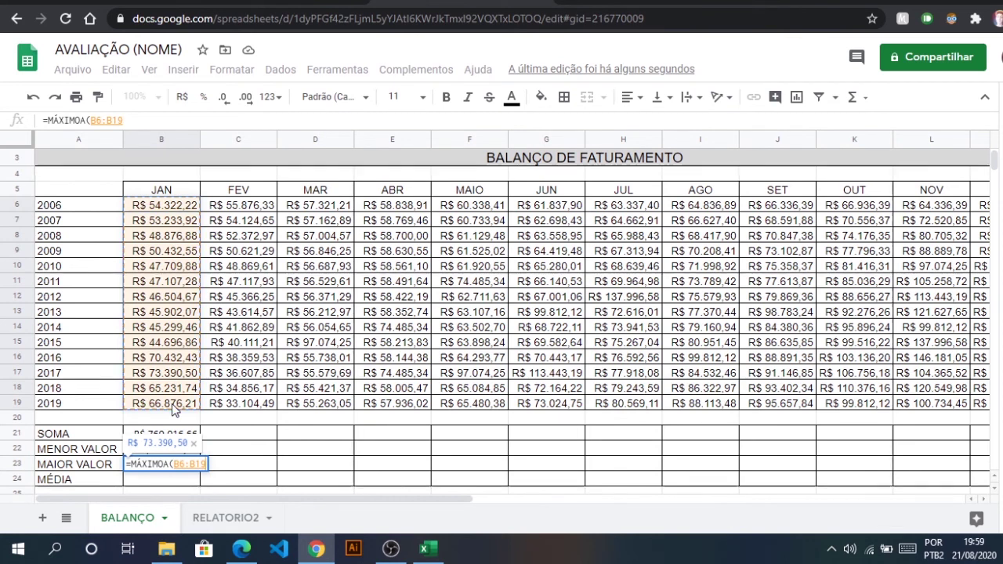
key(Return)
Fill the JAN cell of the MÉDIA row with the formula =MÉDIA(B6:B19)
text(=)
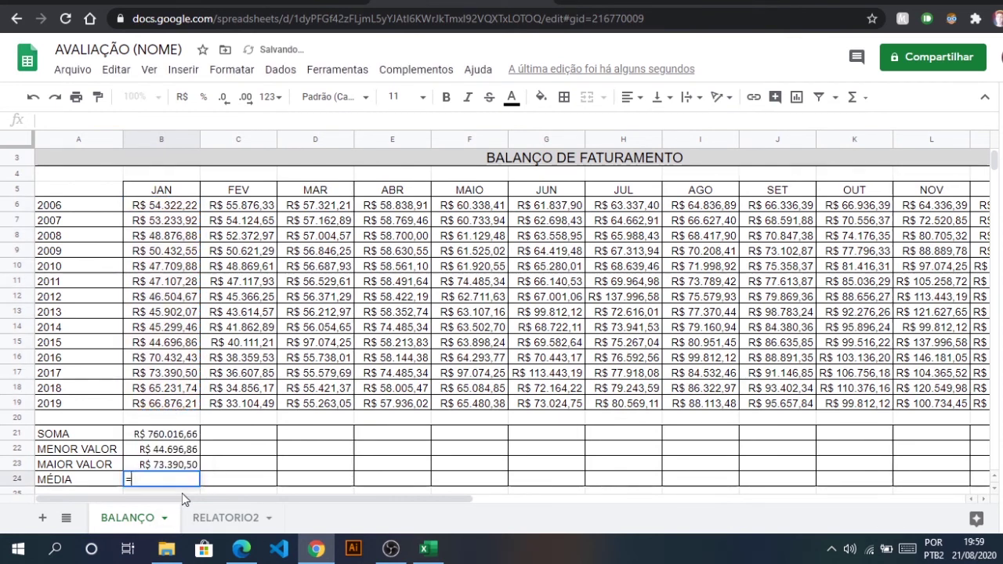
text(méd)
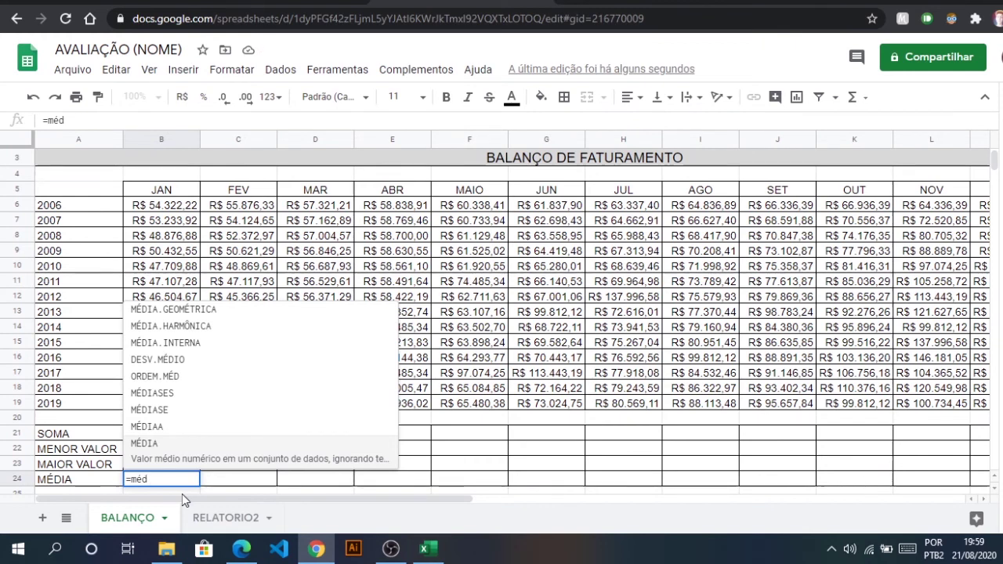
click(167, 445)
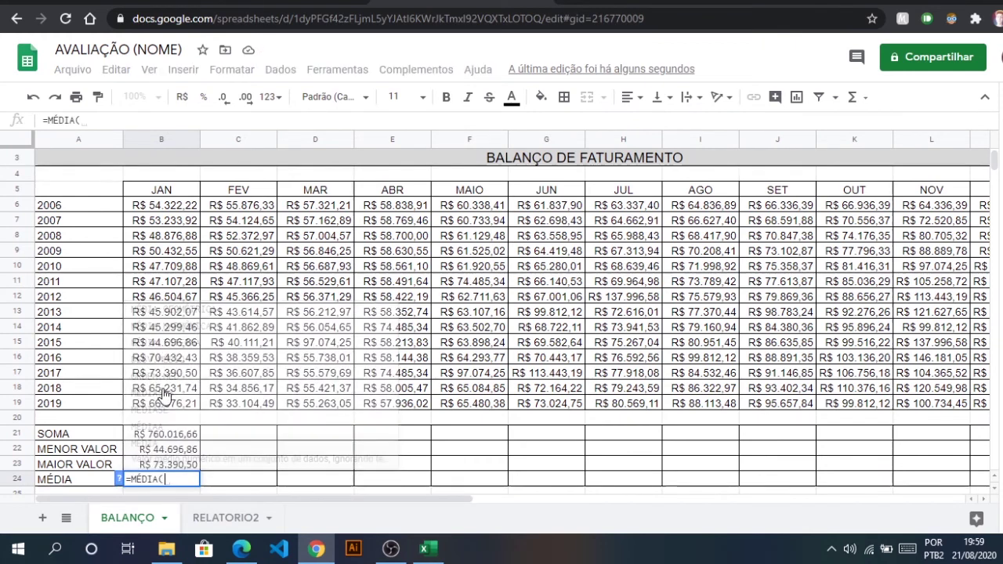
drag(190, 207, 176, 406)
text())
key(Return)
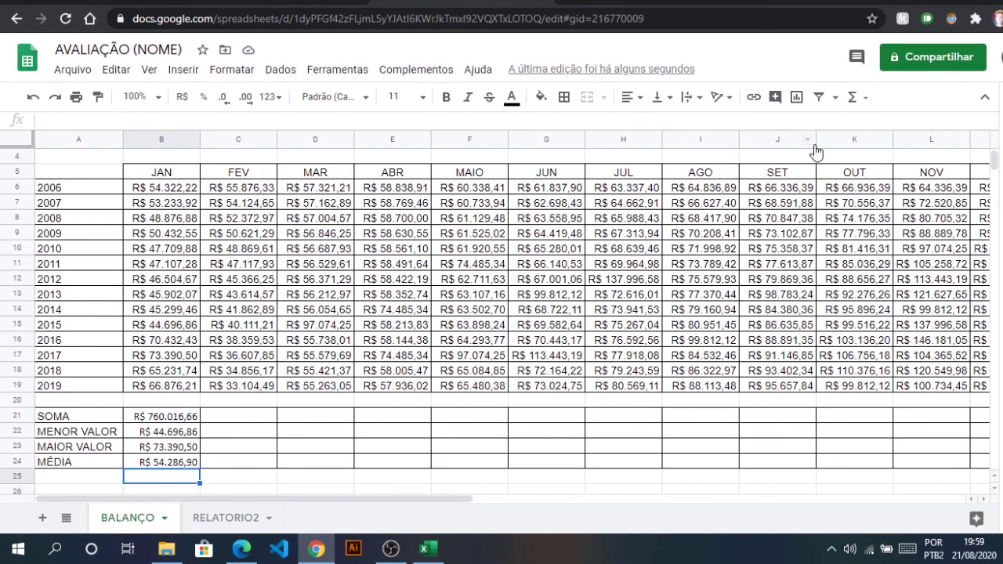
Examine the FATURAMENTO ANUAL column and the 2006 monthly values from JAN to DEZ that its first cell has to sum
drag(335, 500, 650, 511)
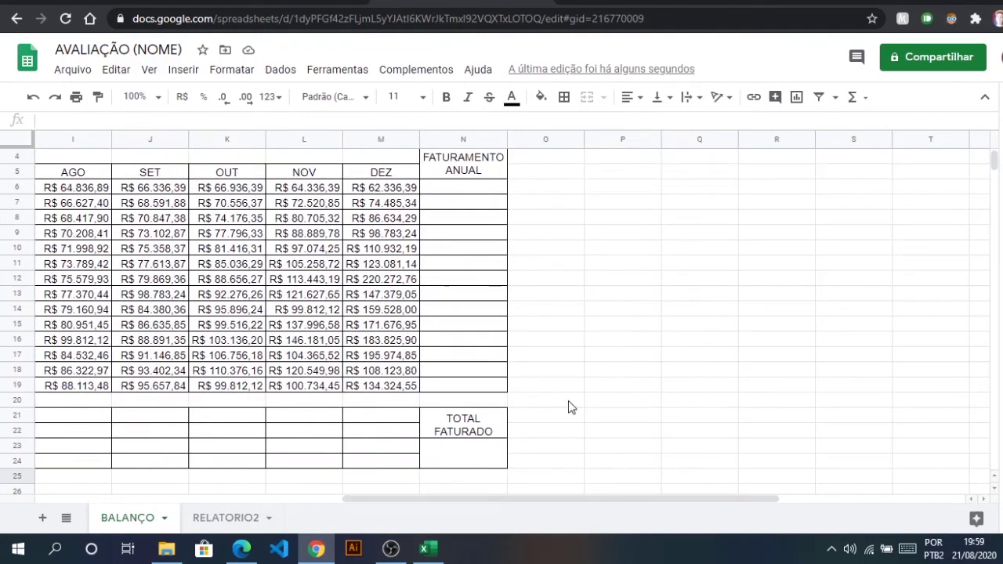
click(462, 188)
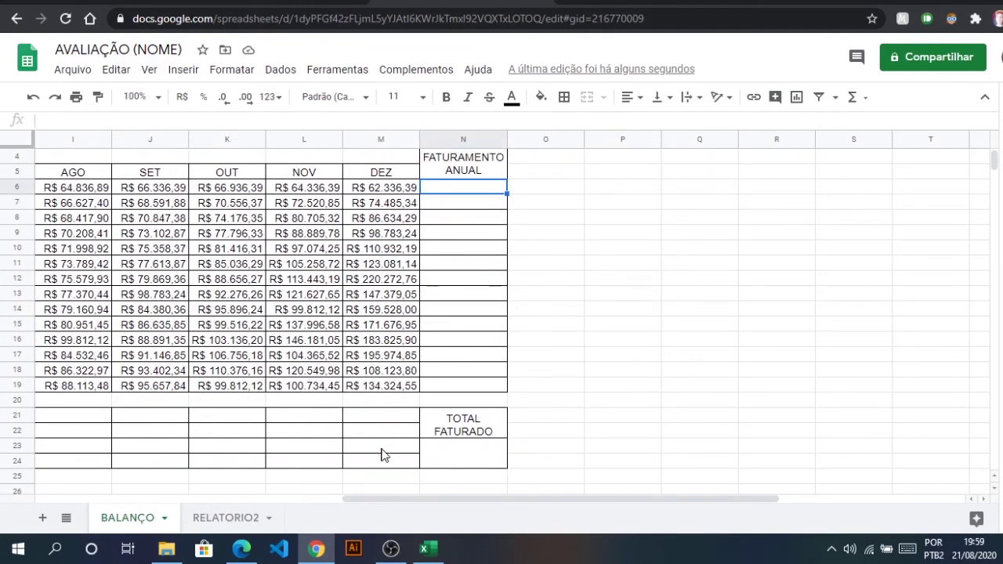
drag(468, 504, 157, 501)
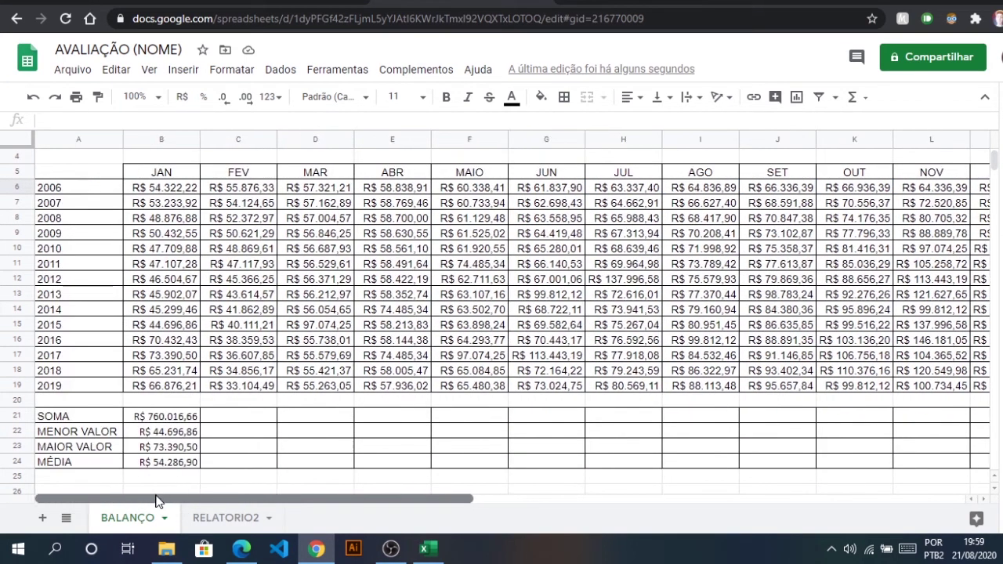
click(91, 190)
click(137, 174)
click(161, 188)
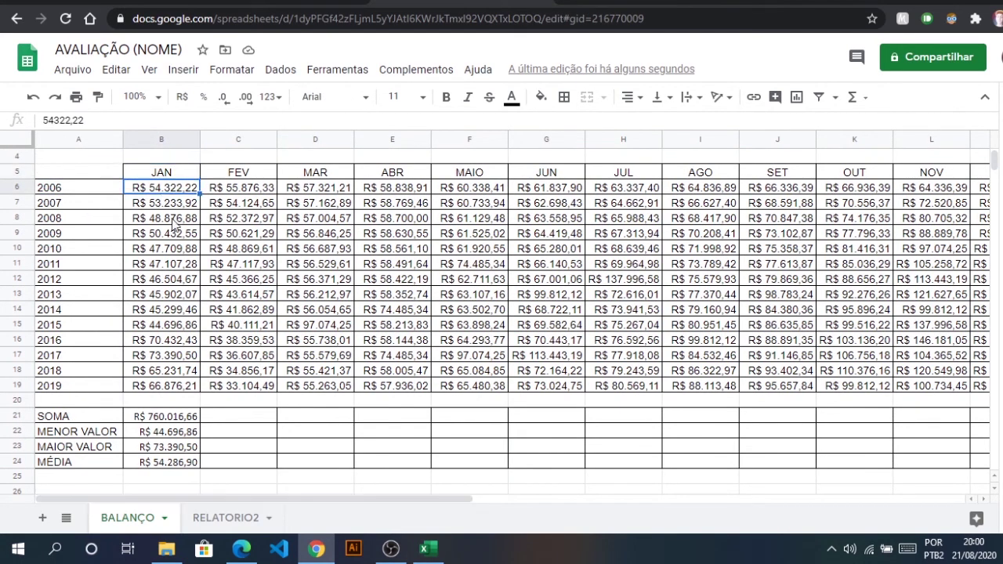
drag(164, 188, 727, 194)
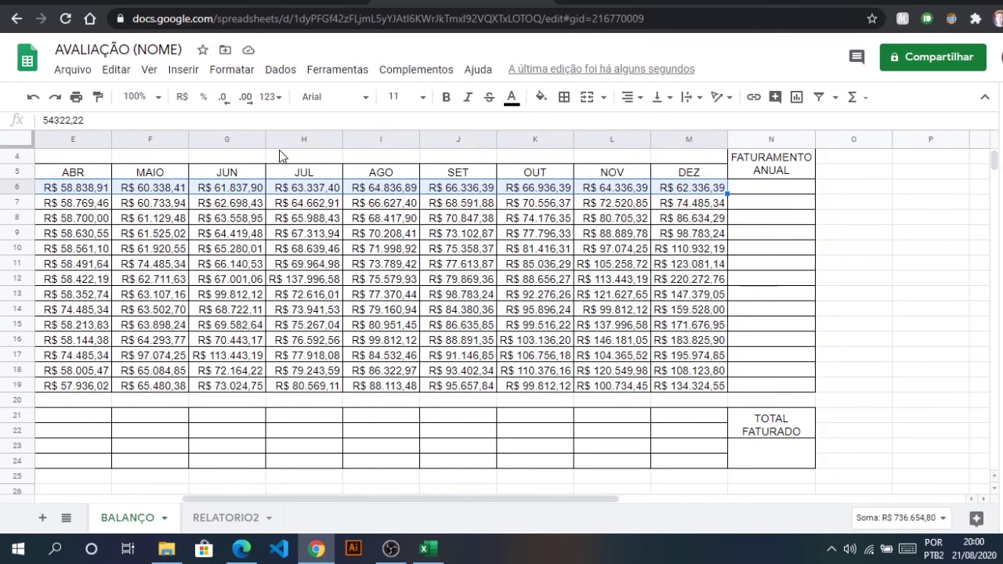
click(775, 192)
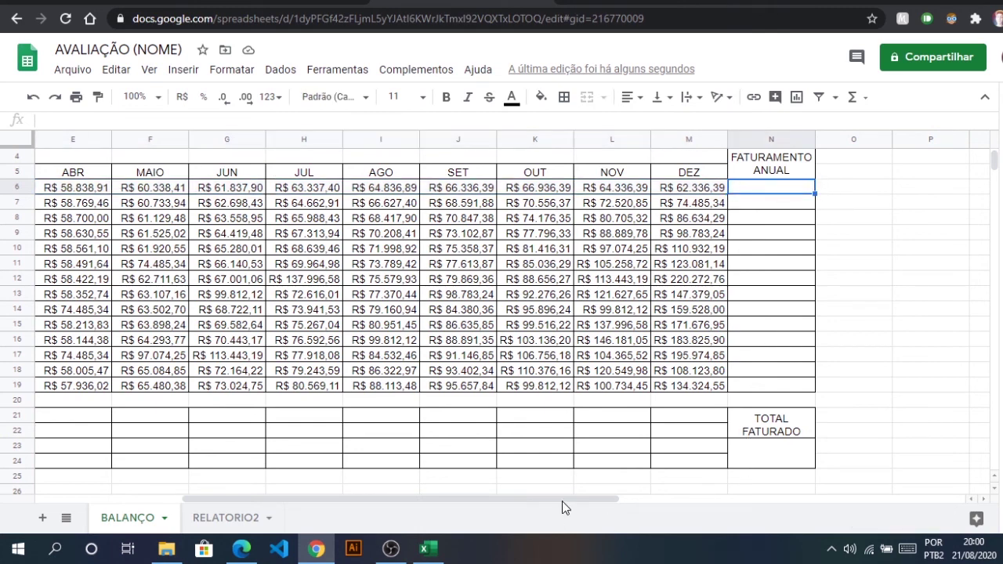
Examine the TOTAL FATURADO cell and the ranges it could sum: all monthly values, the FATURAMENTO ANUAL column or the SOMA row
click(772, 467)
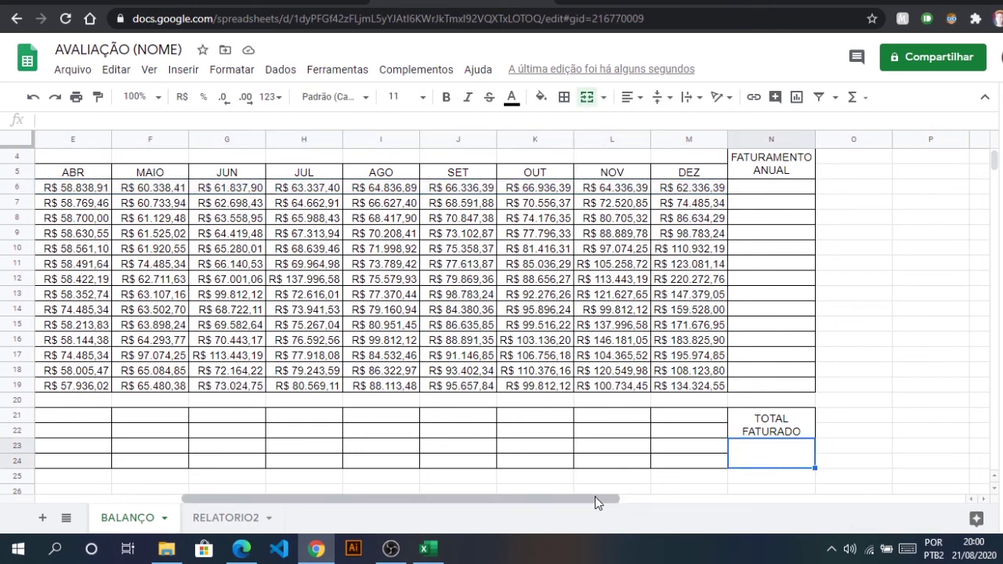
drag(599, 497, 470, 497)
drag(188, 193, 674, 381)
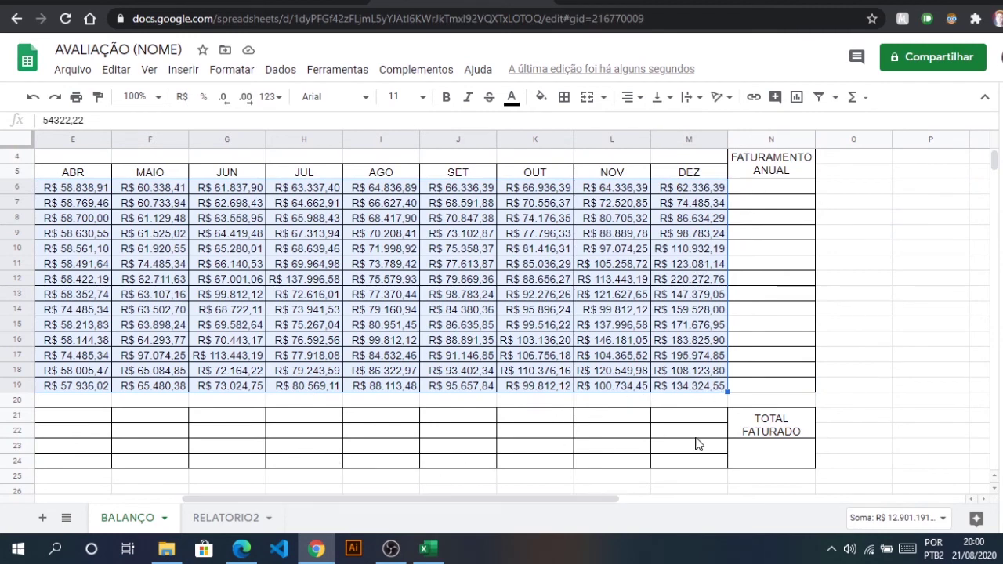
drag(790, 190, 797, 388)
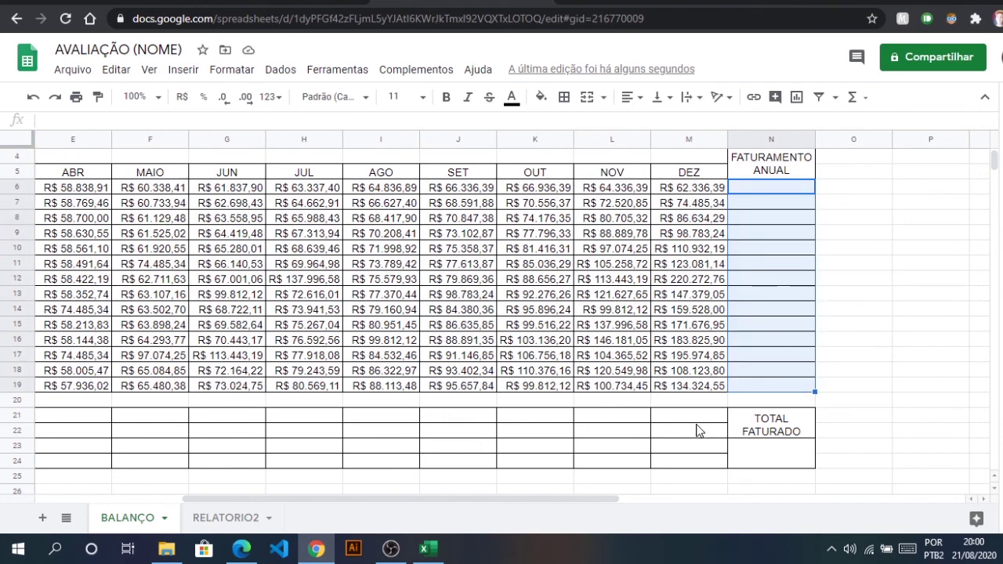
drag(505, 500, 357, 510)
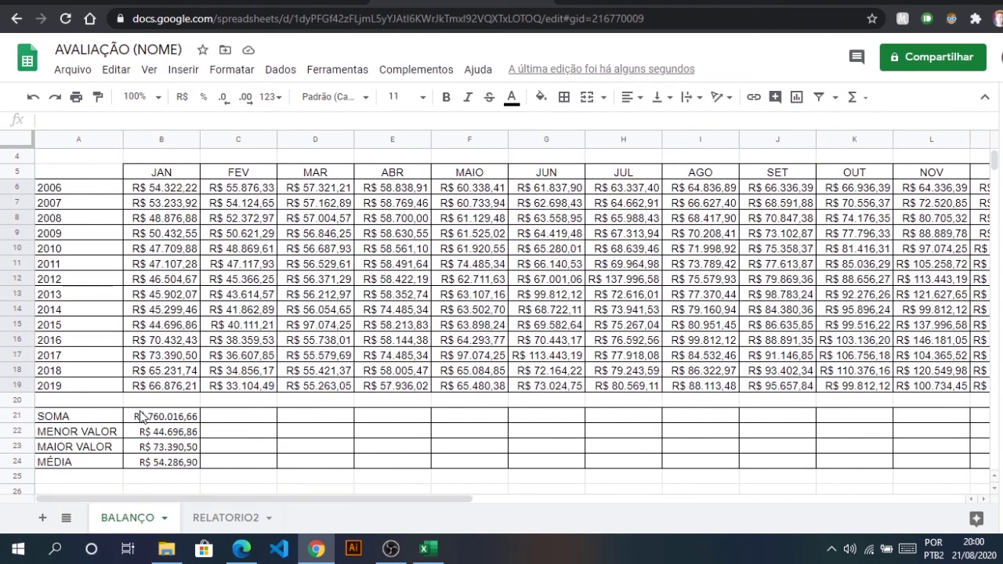
drag(149, 421, 561, 427)
click(700, 358)
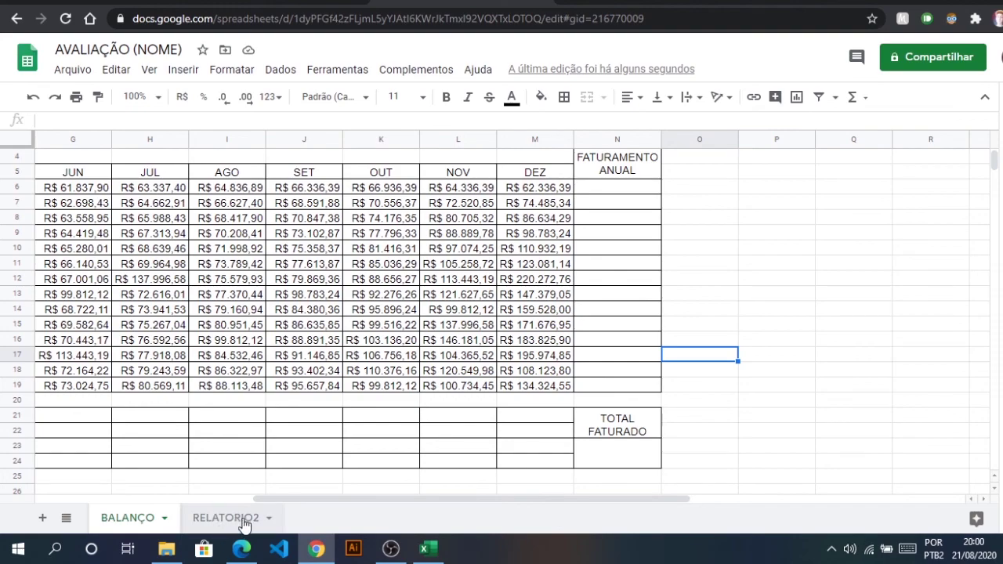
Examine the RELATORIO2 activity instructions and the QUANTO FALTA PARA A BATER A META?, Total de Vendas and Meta de Vendas columns
click(212, 524)
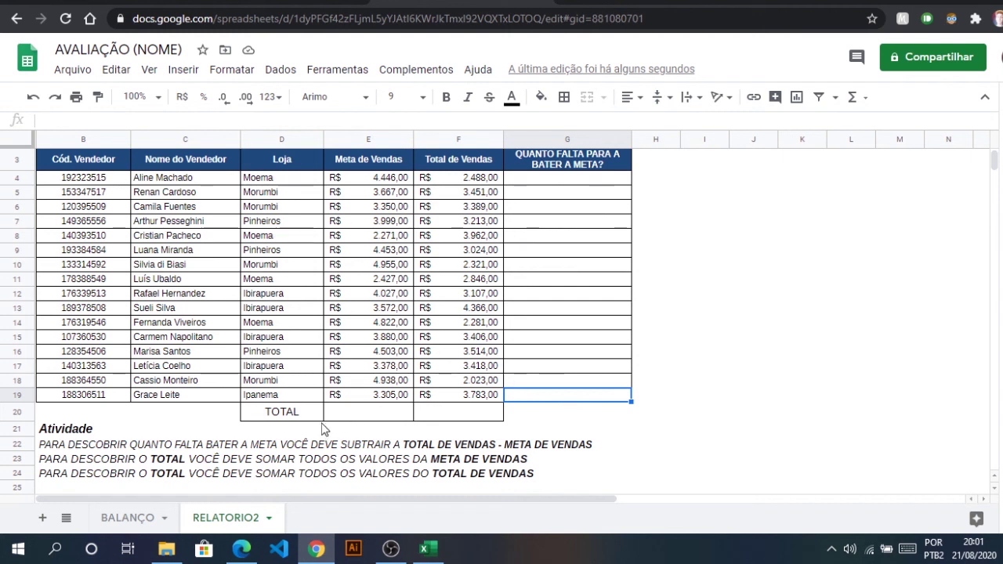
click(61, 445)
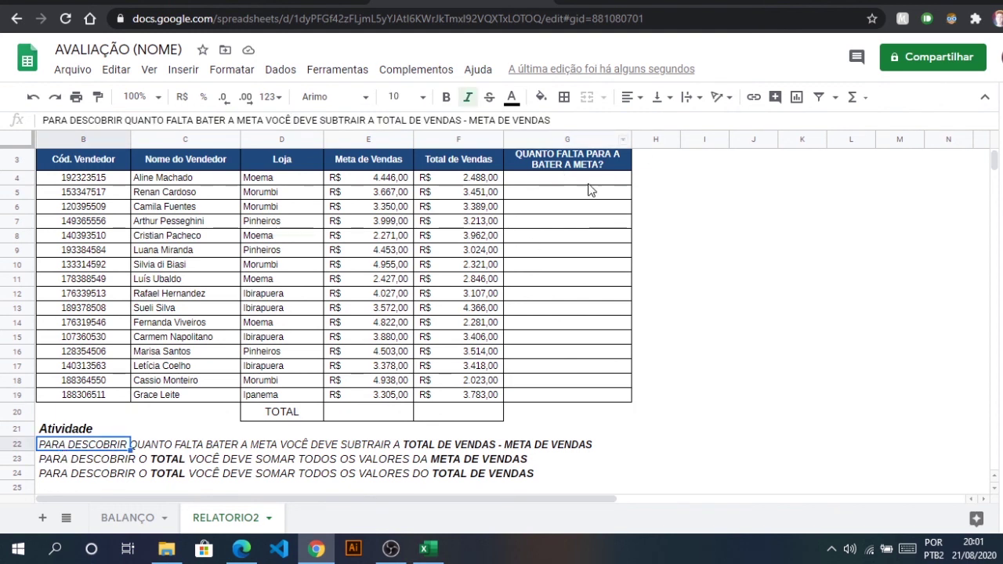
click(577, 161)
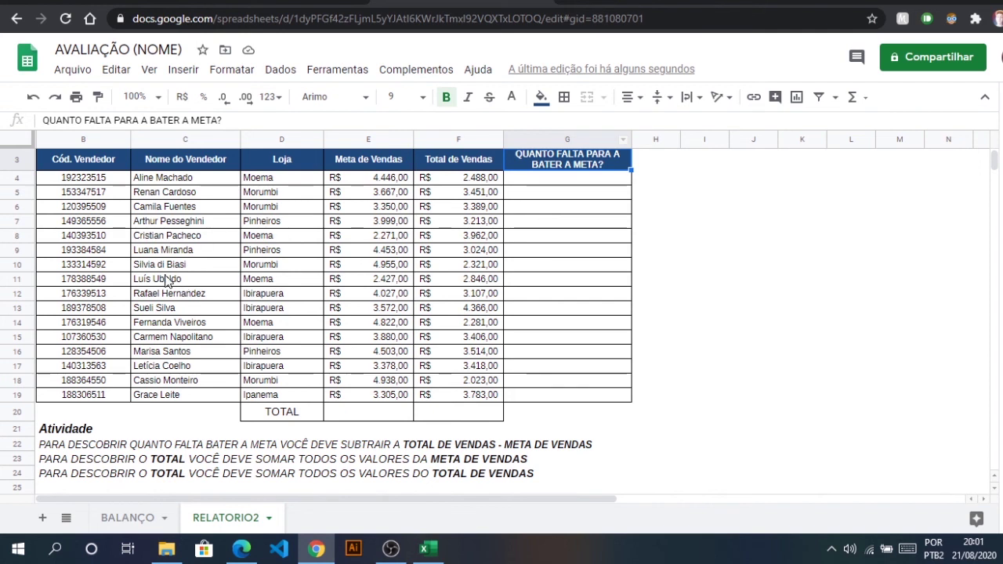
click(548, 183)
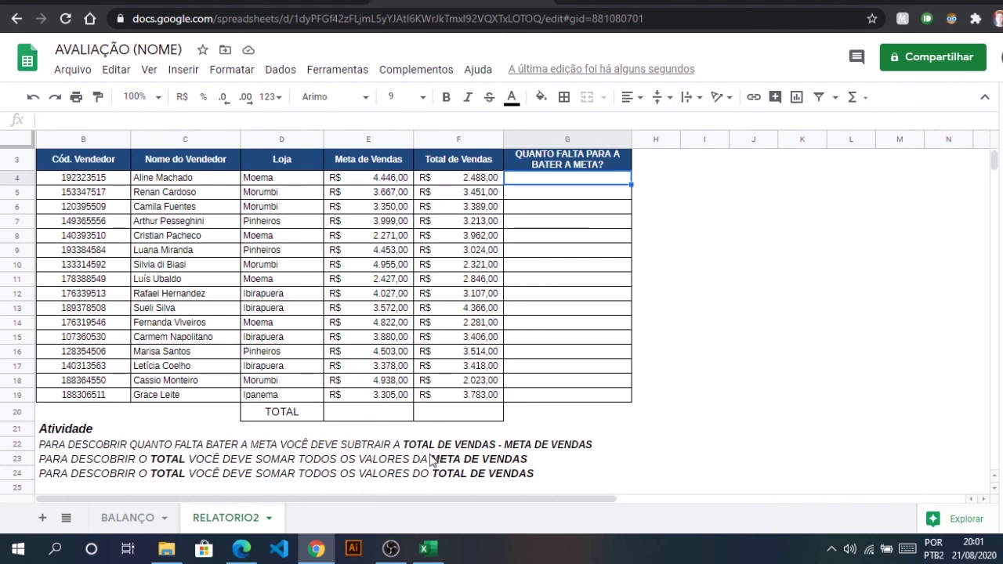
click(454, 165)
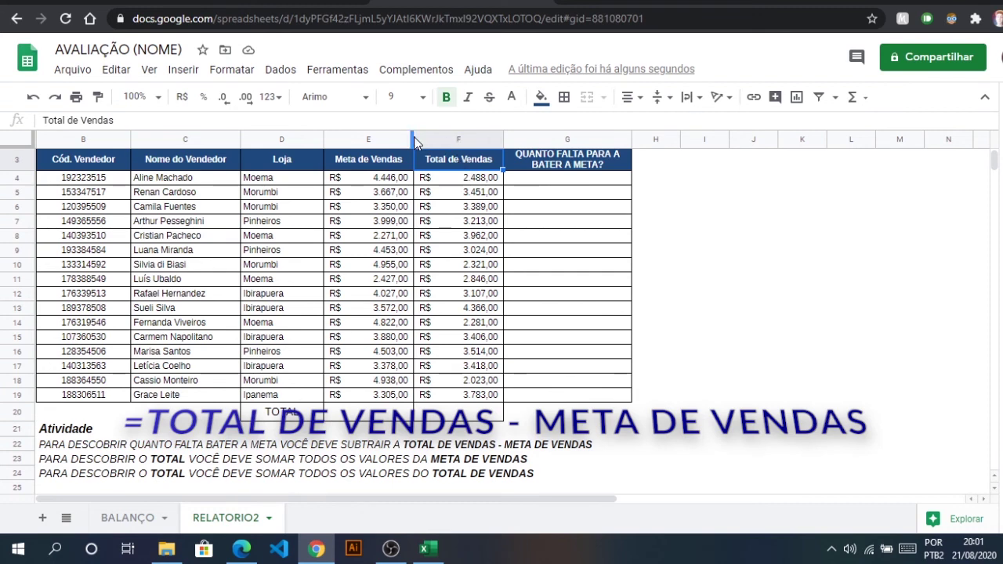
click(362, 160)
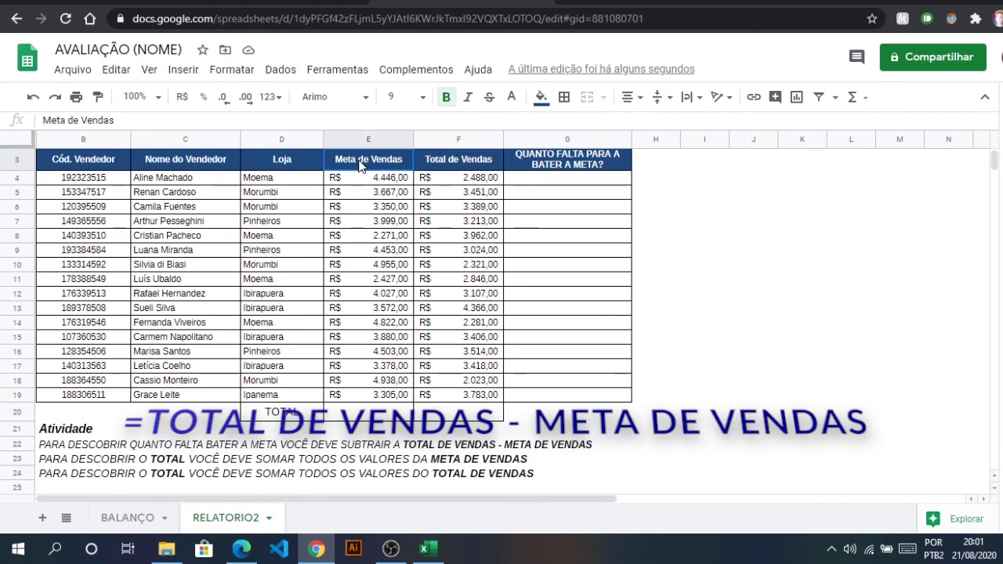
Fill the first cell of the QUANTO FALTA PARA A BATER A META? column with the formula =F4-E4
click(539, 177)
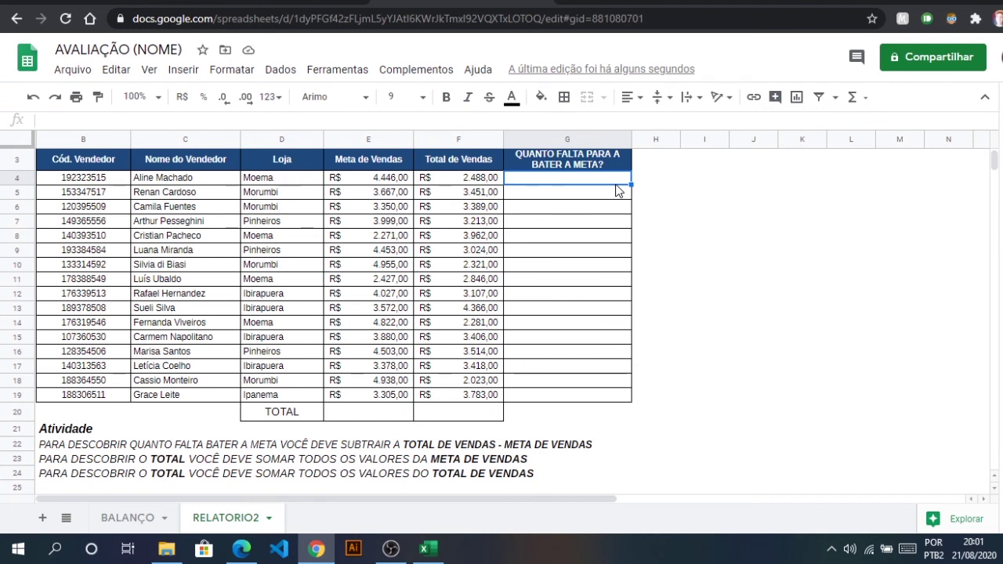
text(=)
click(487, 181)
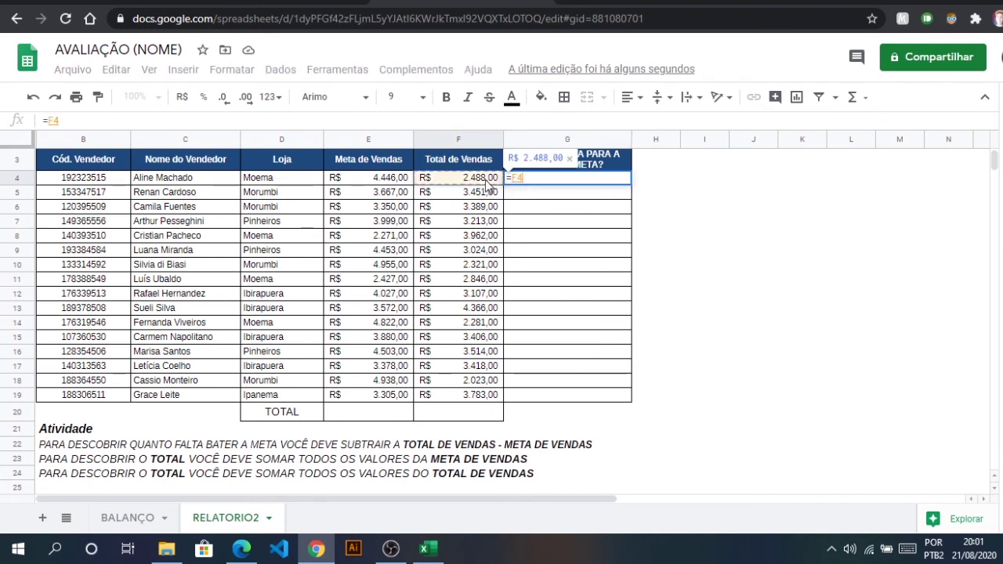
text(-)
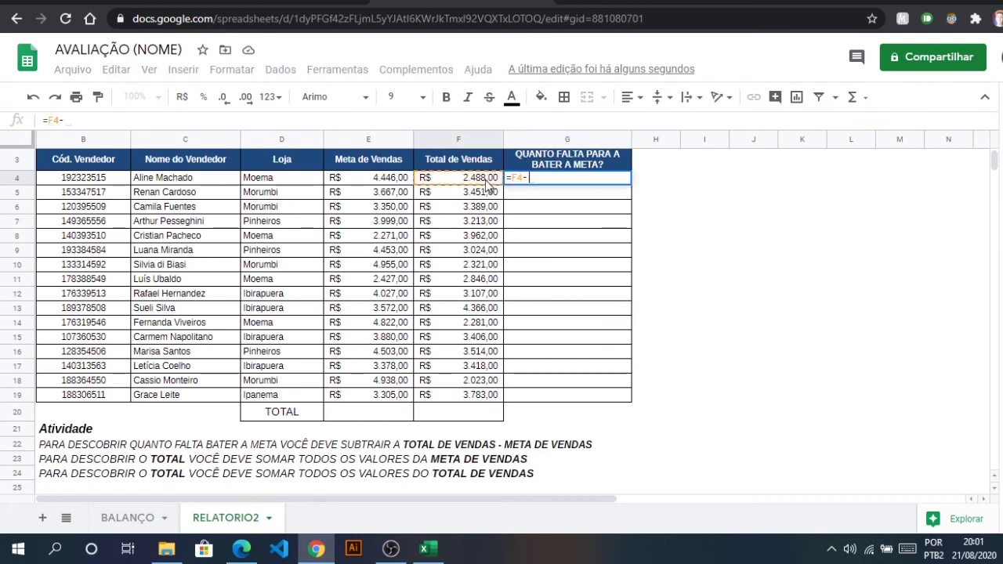
click(405, 181)
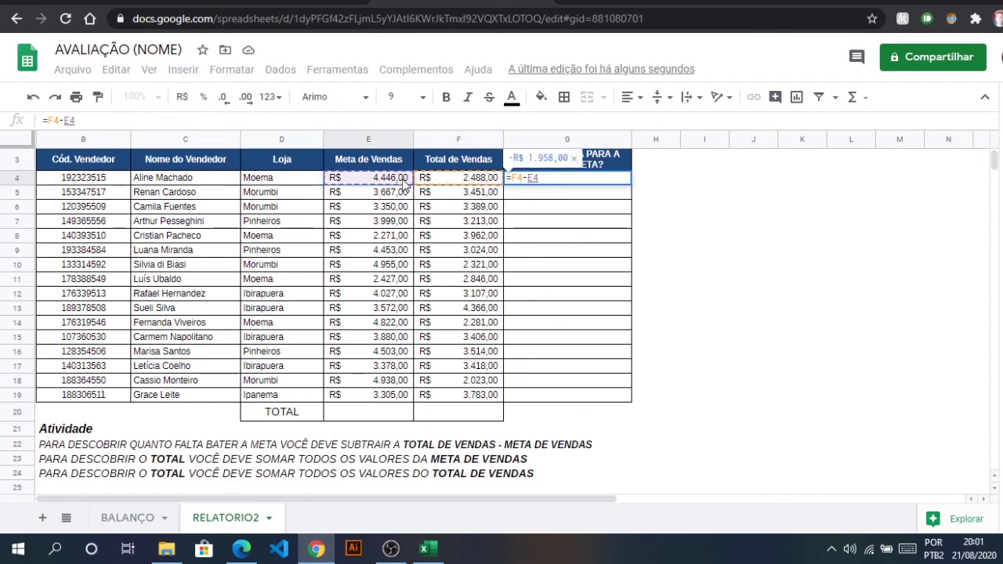
key(Return)
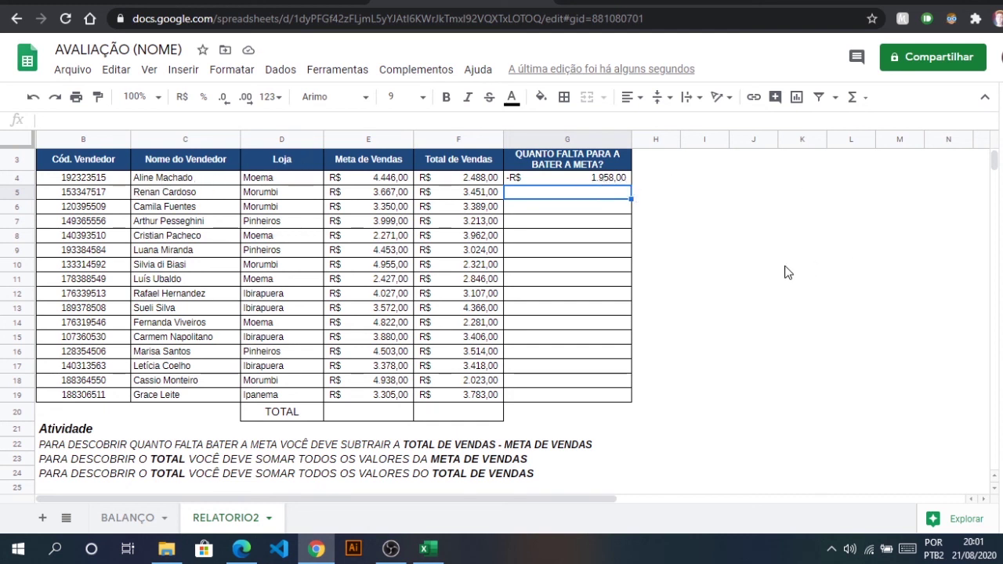
Clear the QUANTO FALTA PARA A BATER A META? column from row 4 to row 19
click(677, 253)
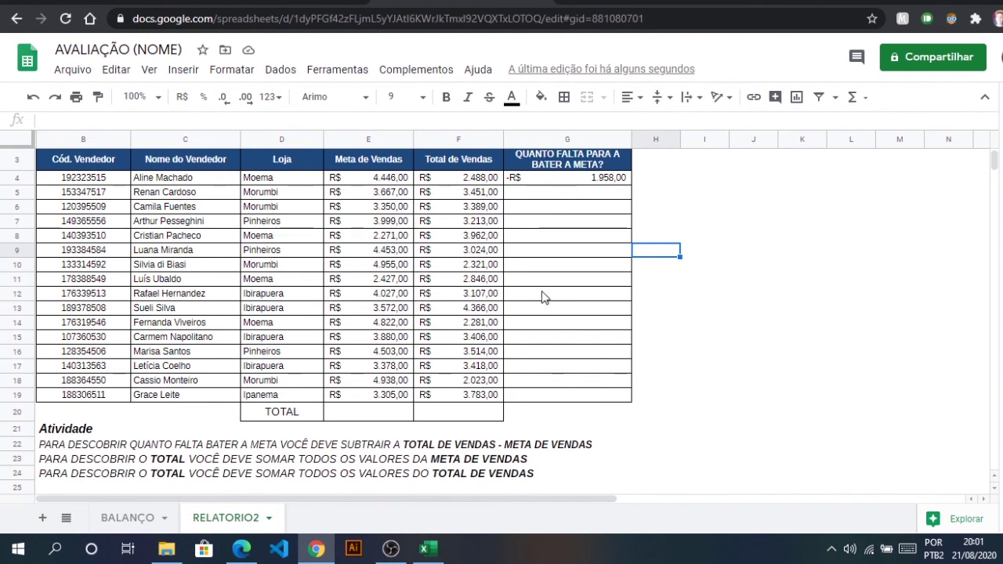
click(580, 180)
drag(580, 184, 595, 396)
key(Delete)
Try the suggested formula =SOMA(E4:E19) in the TOTAL cell under Meta de Vendas and clear the cell again
click(390, 188)
click(389, 179)
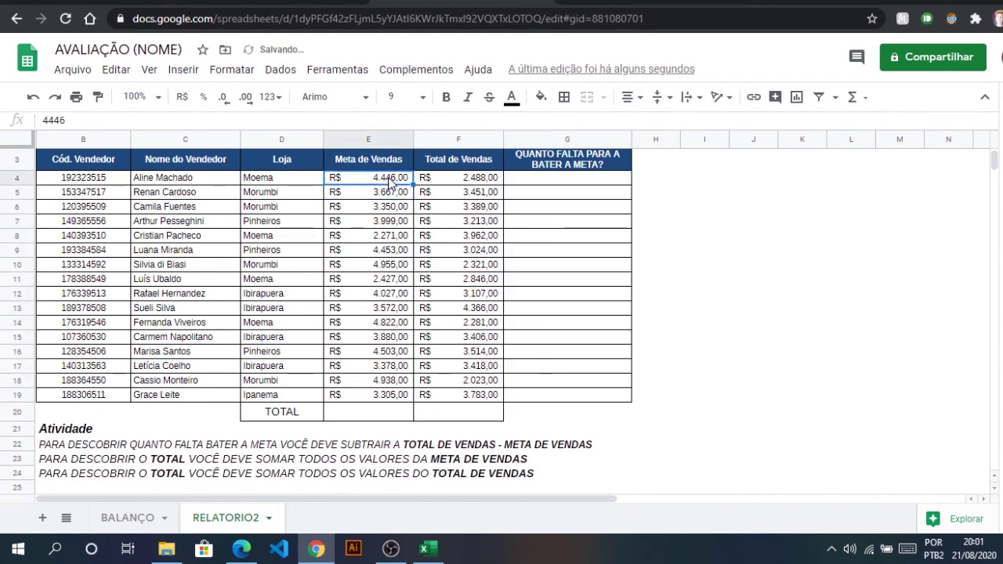
click(364, 415)
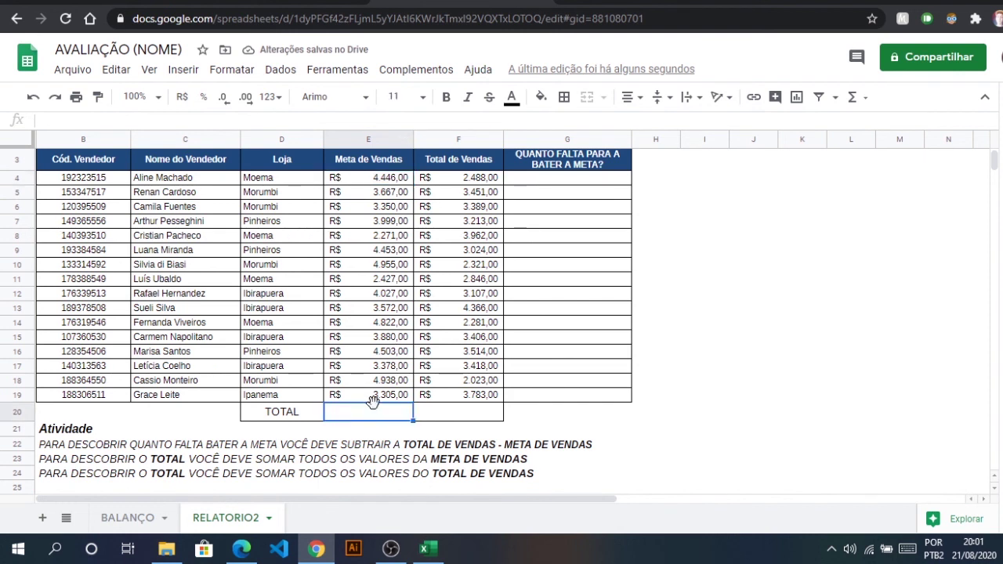
text(=)
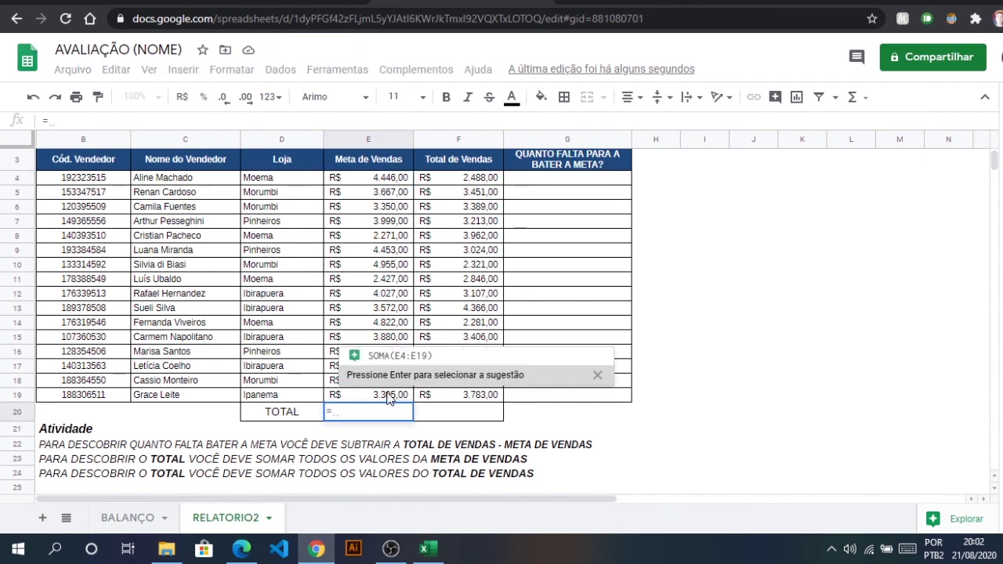
click(392, 355)
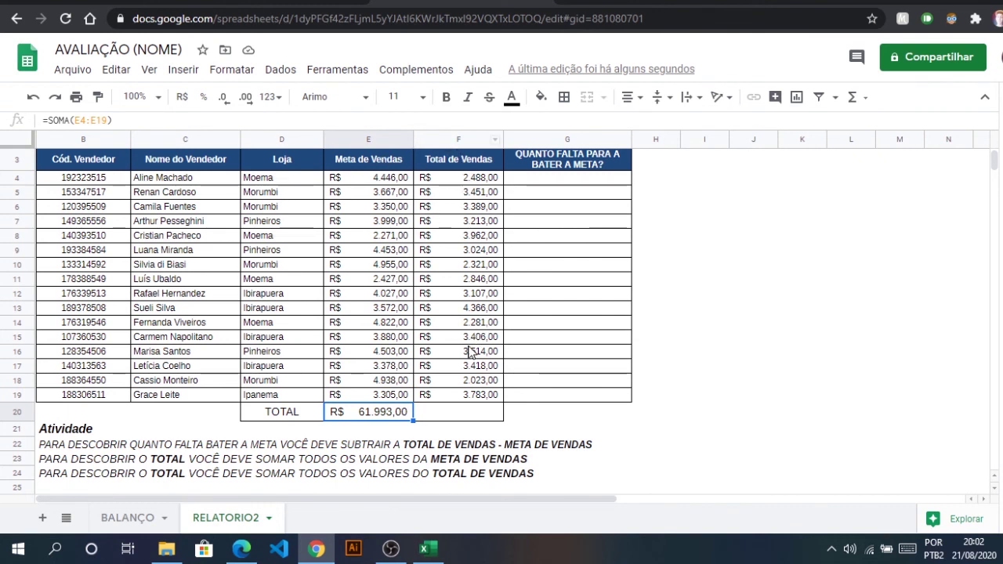
key(Delete)
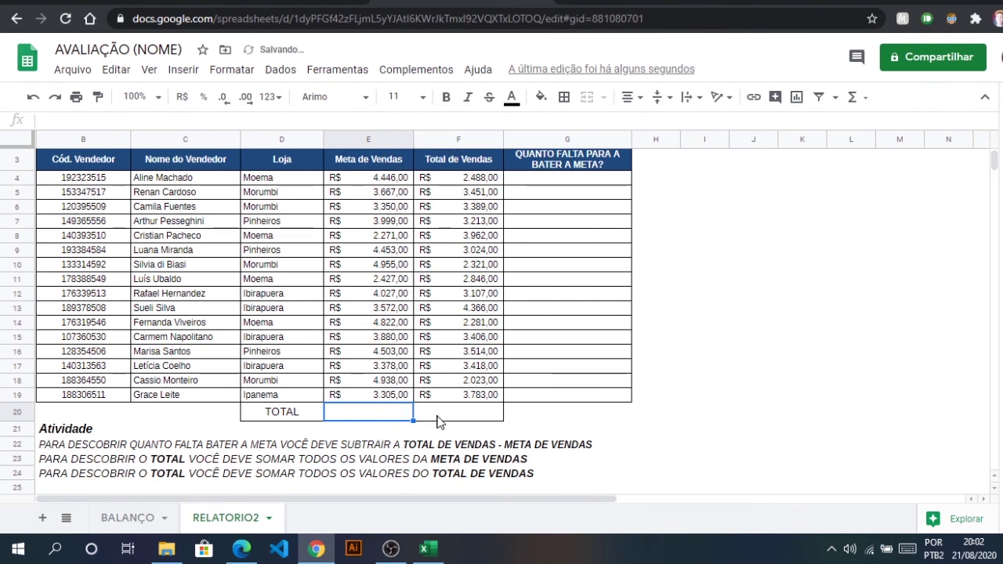
click(438, 417)
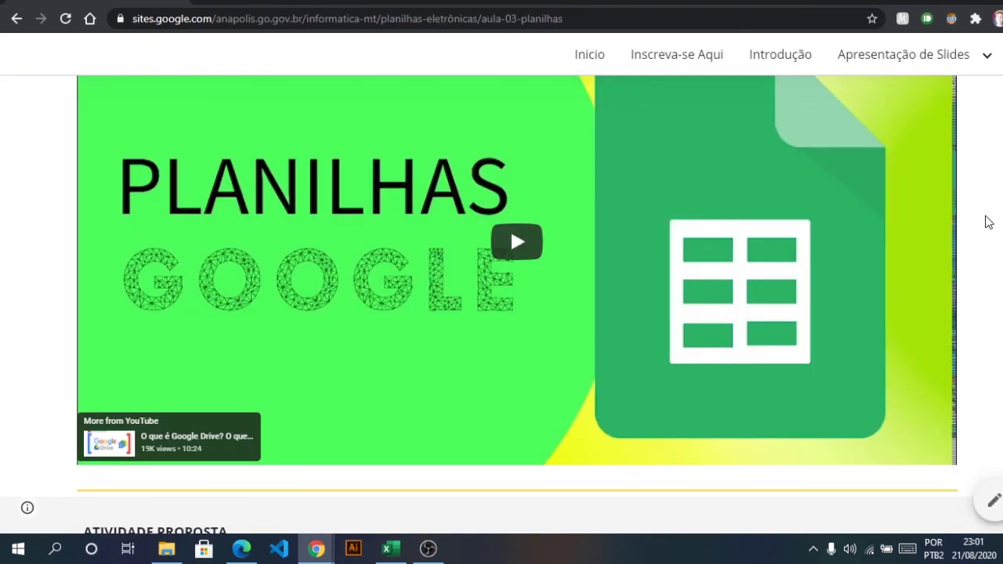
Find the embedded AVALIAÇÃO (NOME) spreadsheet below the proposed activity on the lesson page and open it in Google Sheets
scroll(988, 222, down, 1)
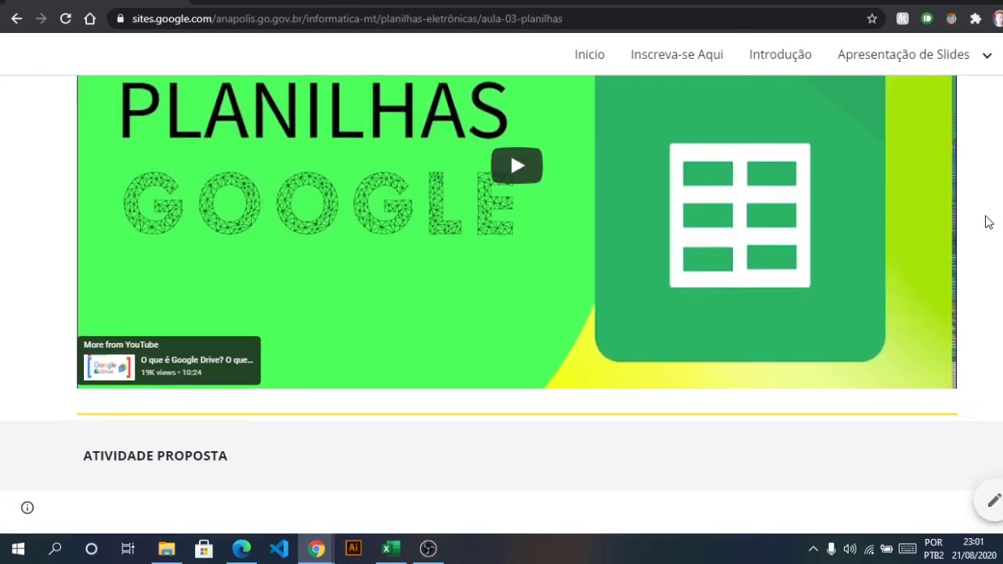
scroll(989, 222, down, 6)
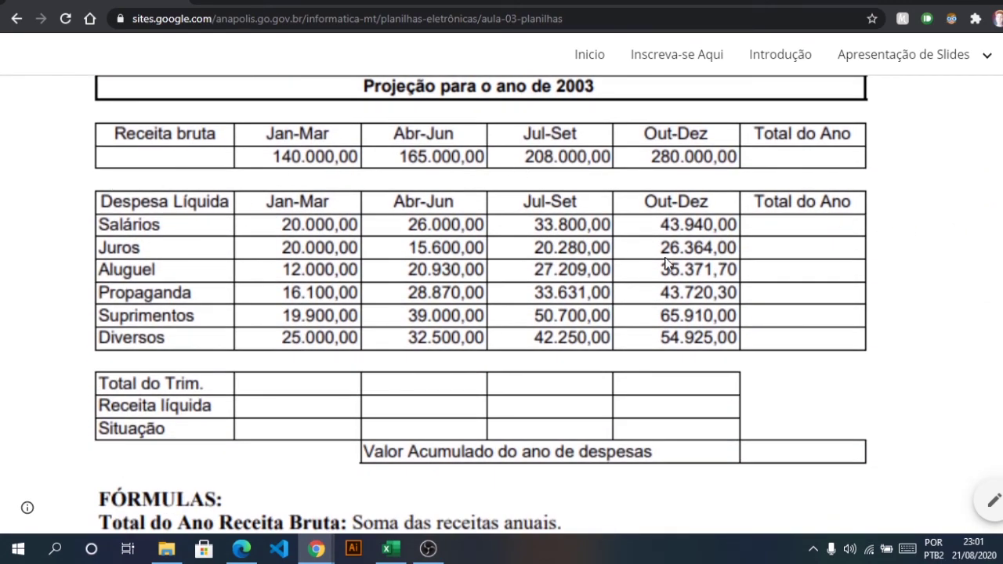
scroll(665, 262, down, 8)
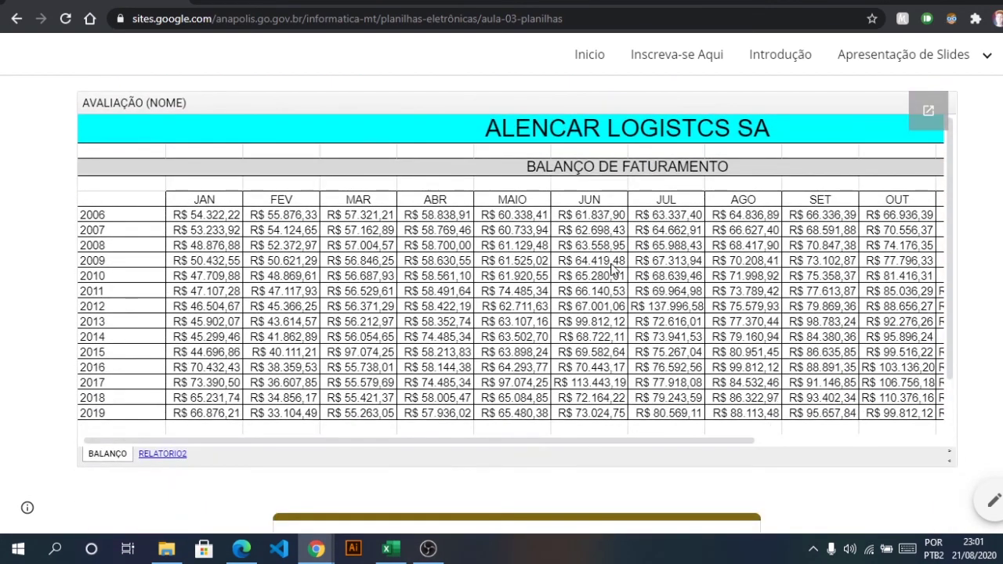
scroll(987, 302, up, 1)
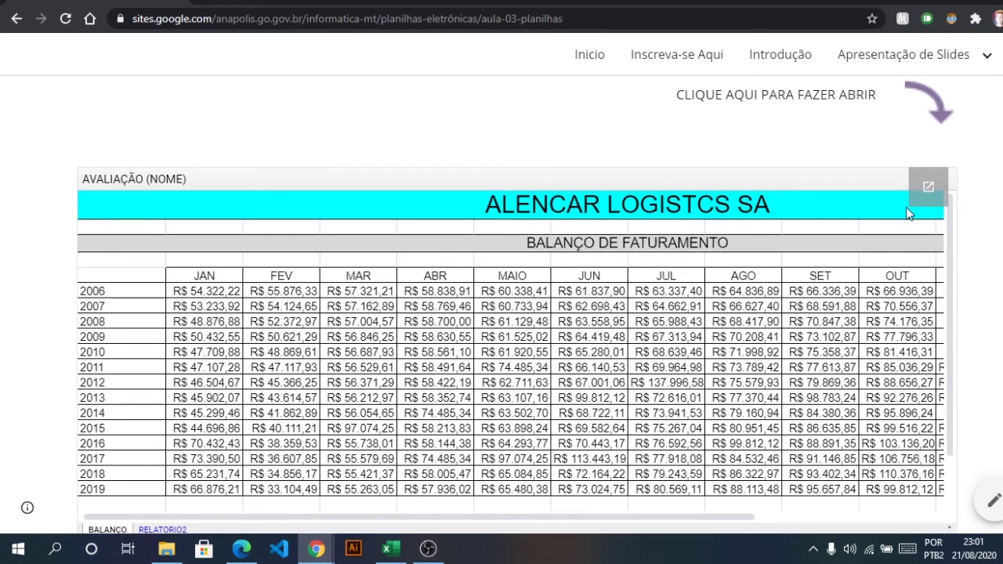
click(928, 192)
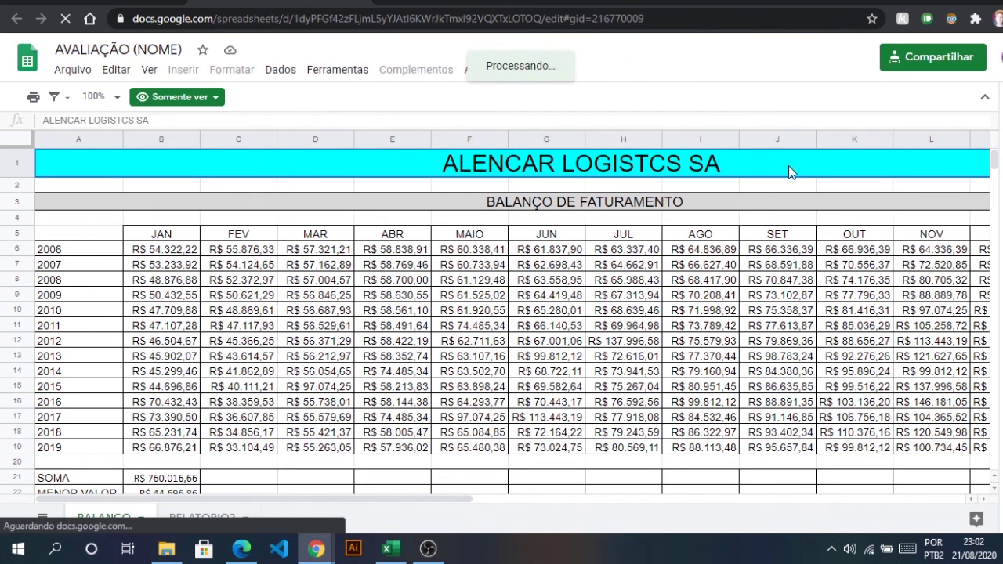
Examine the view-only spreadsheet's Fazer uma cópia option and the FEV cell of the SOMA row in BALANÇO
click(75, 70)
mouse_move(116, 69)
mouse_move(77, 76)
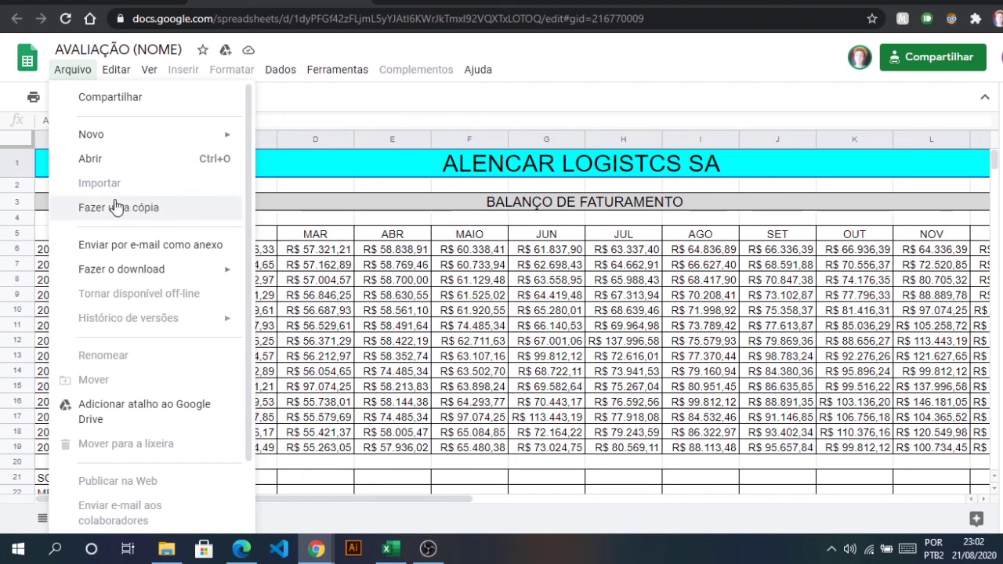
click(418, 118)
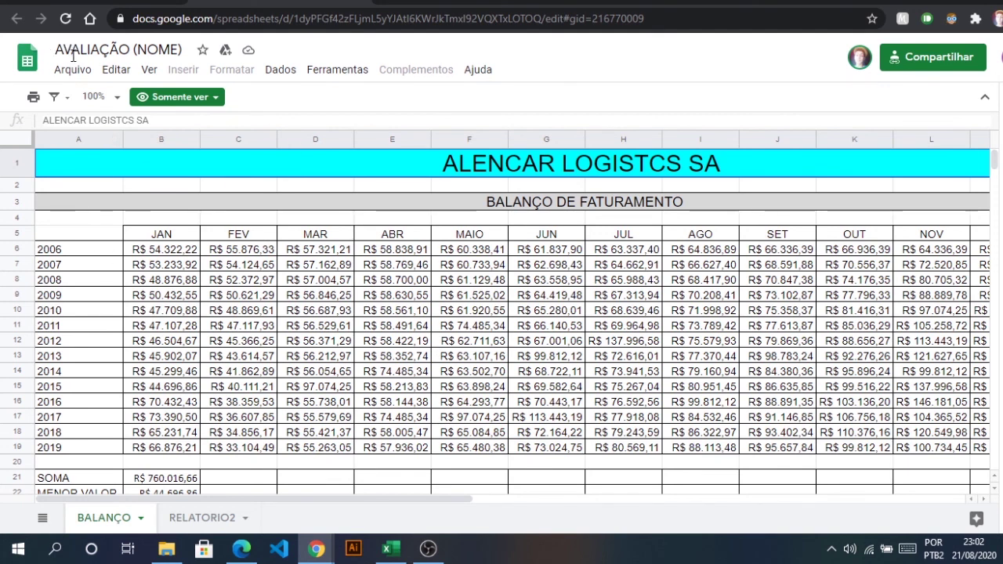
scroll(333, 331, down, 1)
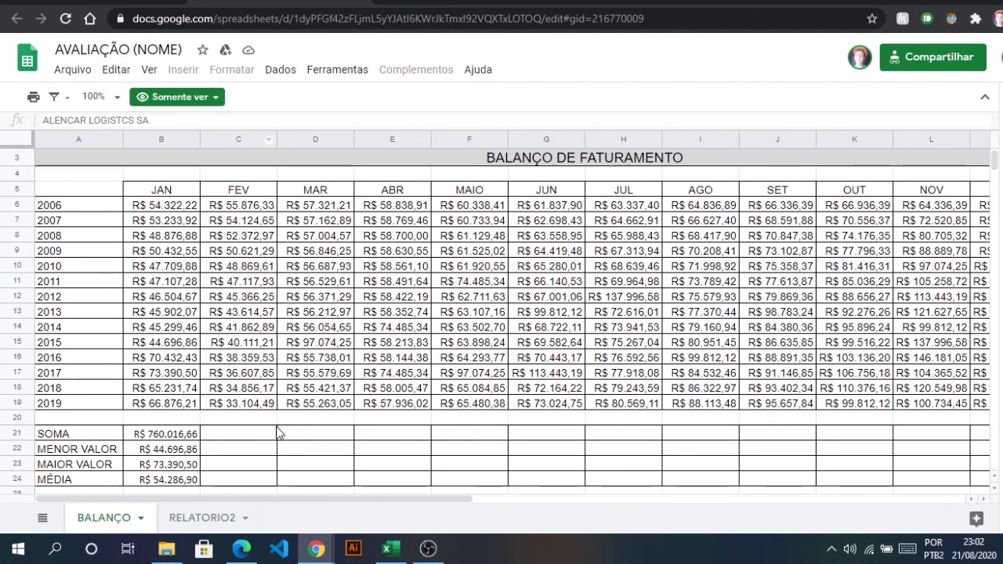
click(242, 434)
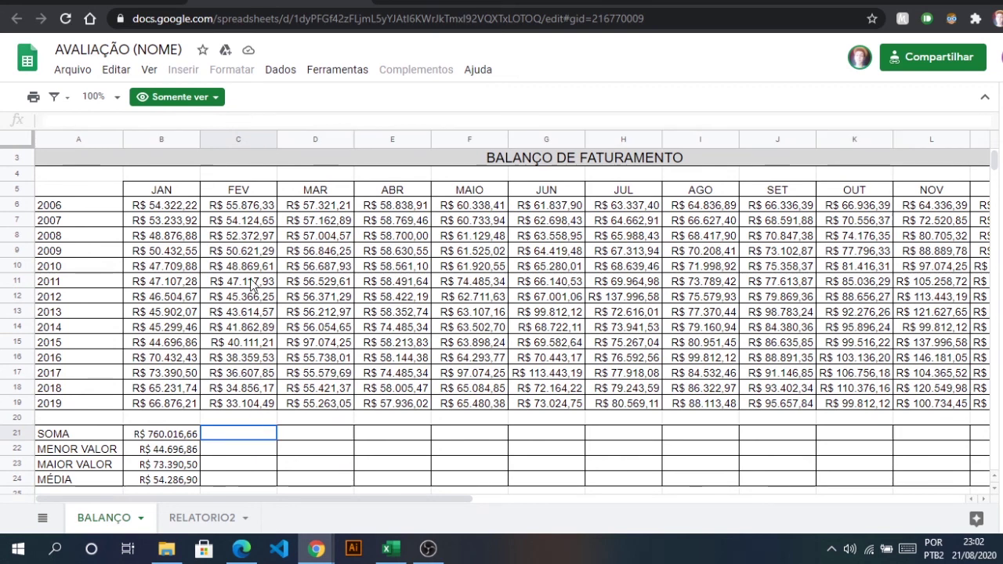
click(72, 69)
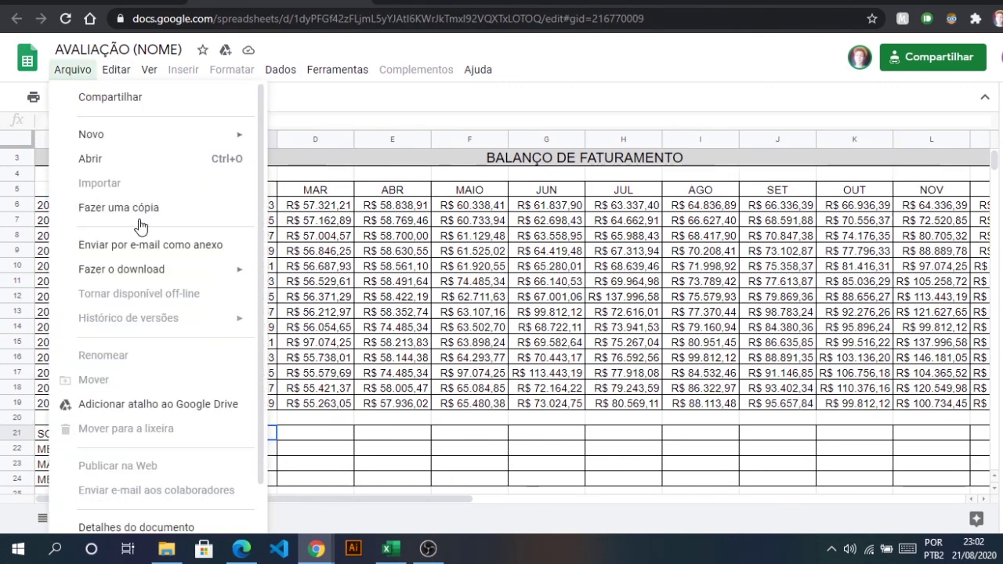
click(355, 102)
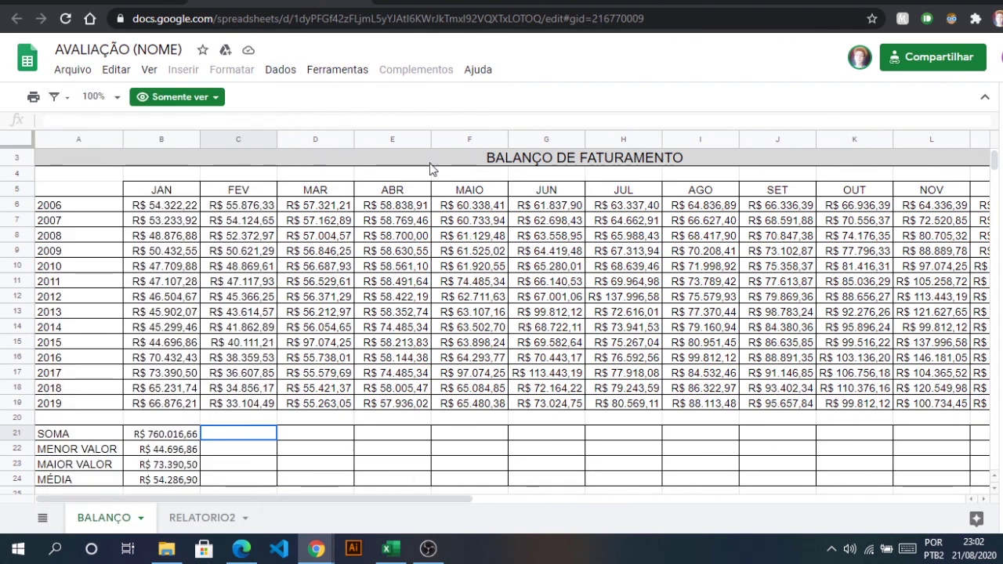